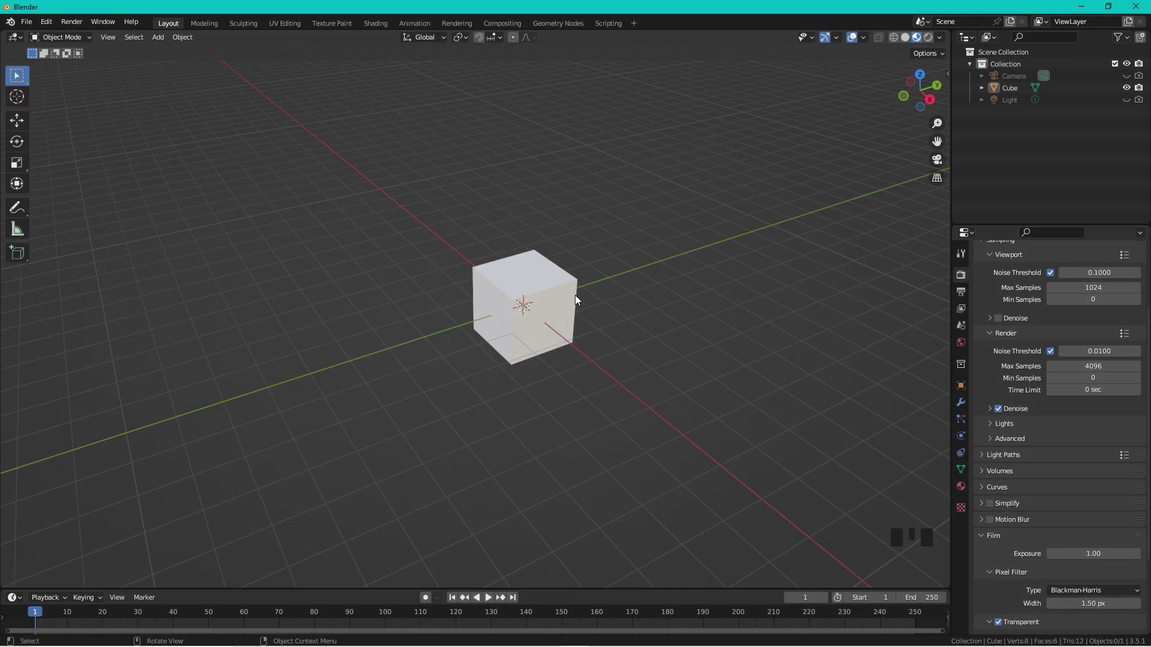
# - Delete the default cube from the scene
pyautogui.click(566, 296)
pyautogui.press('Delete')
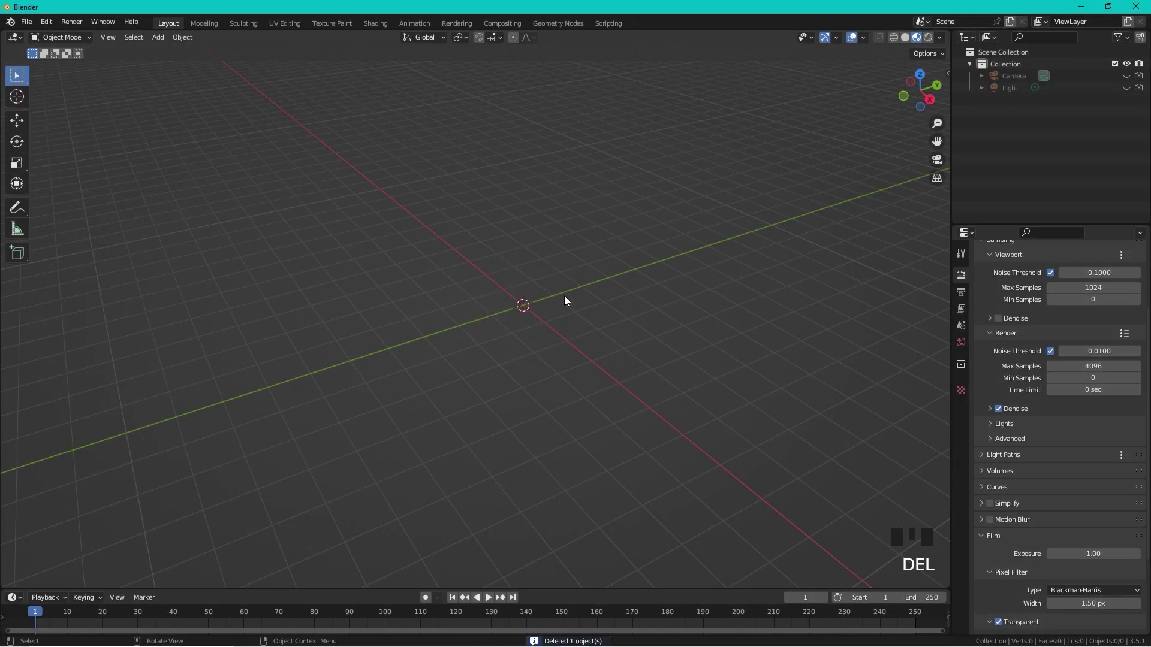
# - Check the add-ons in the preferences by searching for "extra", and close the preferences
pyautogui.click(44, 24)
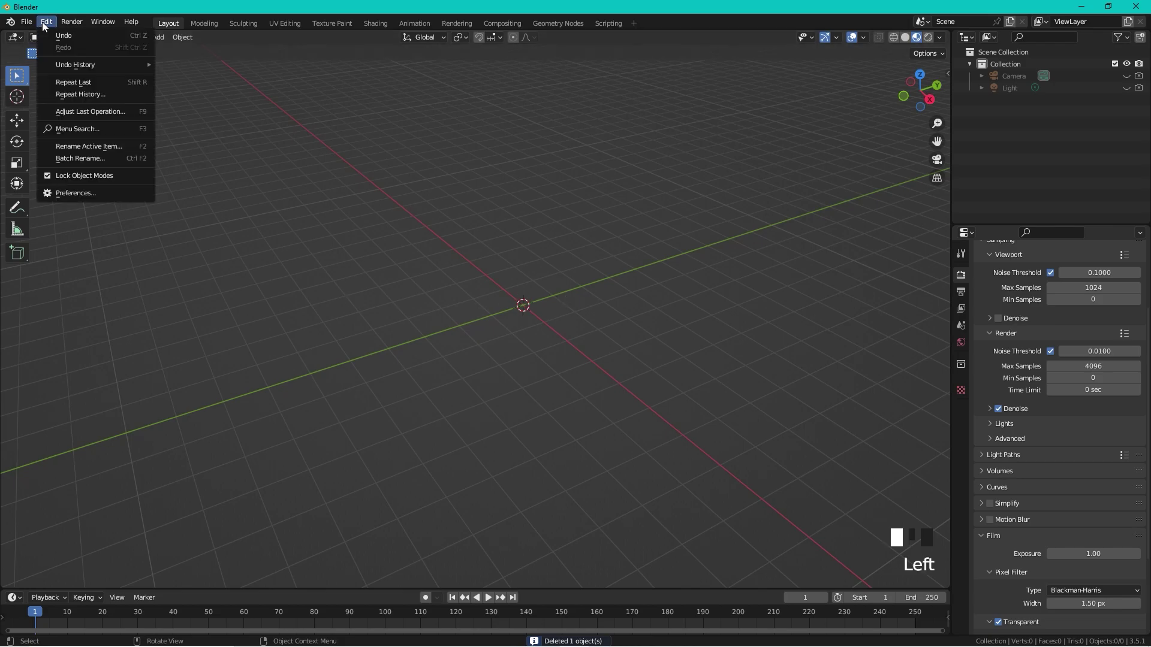
pyautogui.click(97, 191)
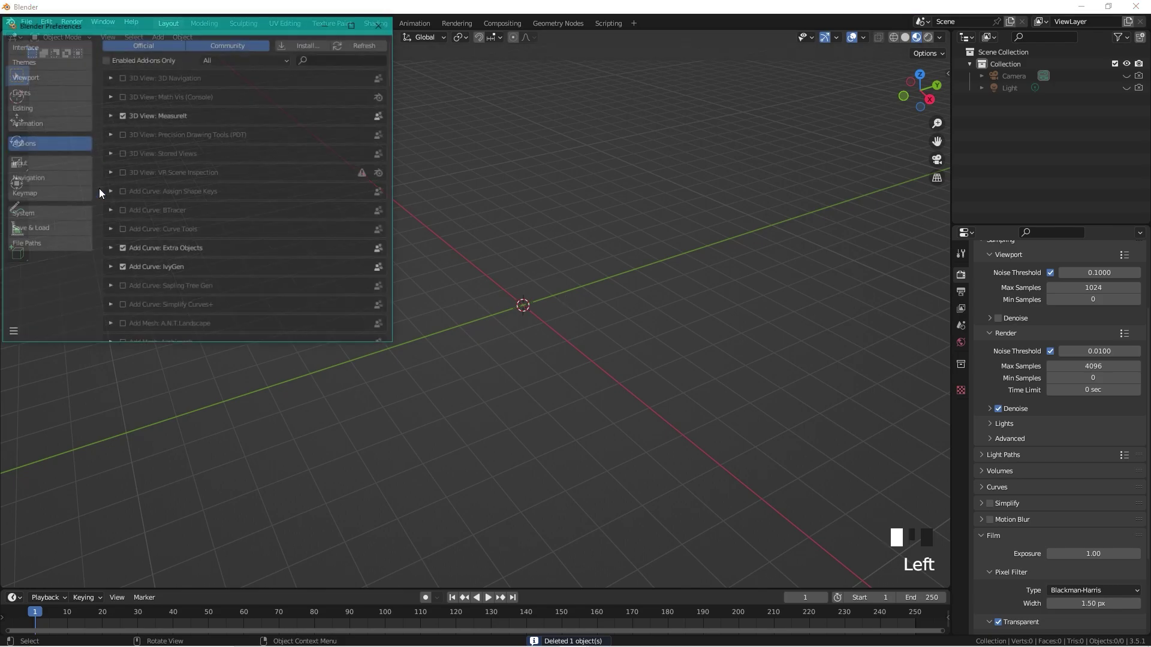
pyautogui.click(318, 58)
pyautogui.write('extra')
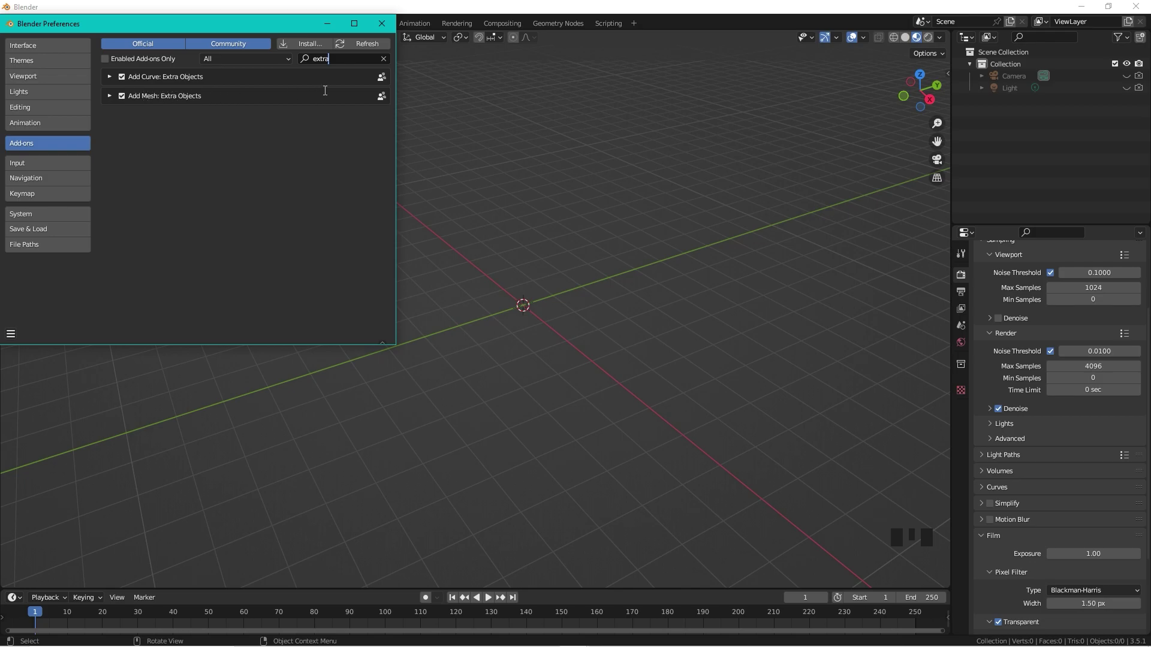
pyautogui.click(383, 25)
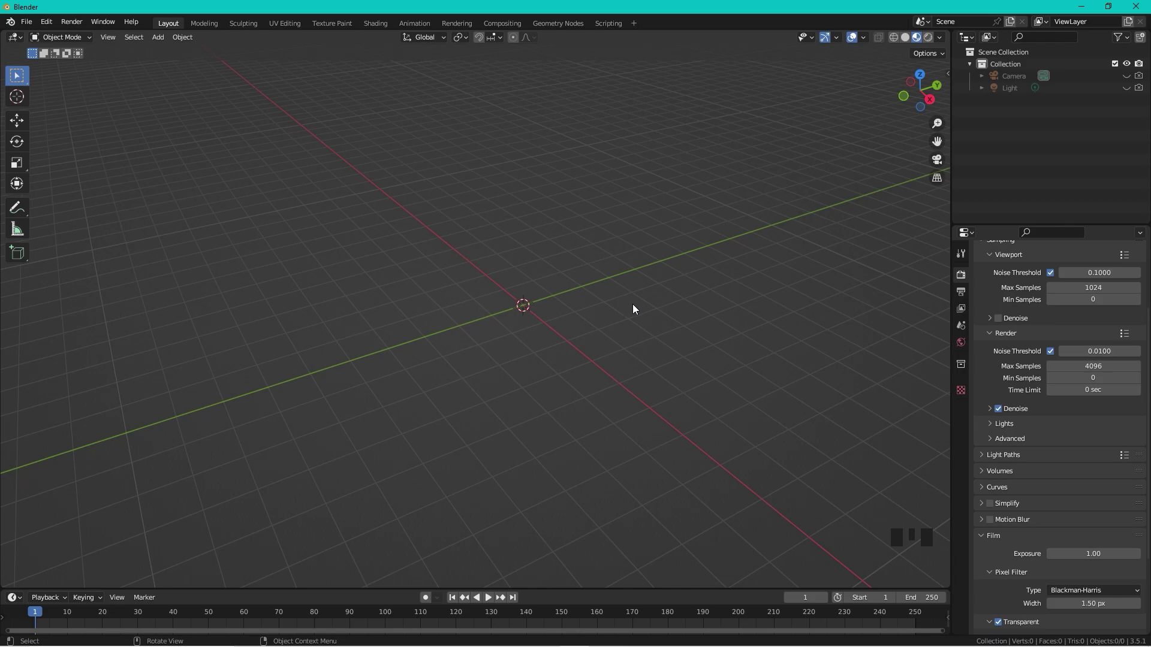
# - Add a Round Cube mesh at the world origin
pyautogui.hotkey('shift', 'a')
pyautogui.moveTo(632, 304)
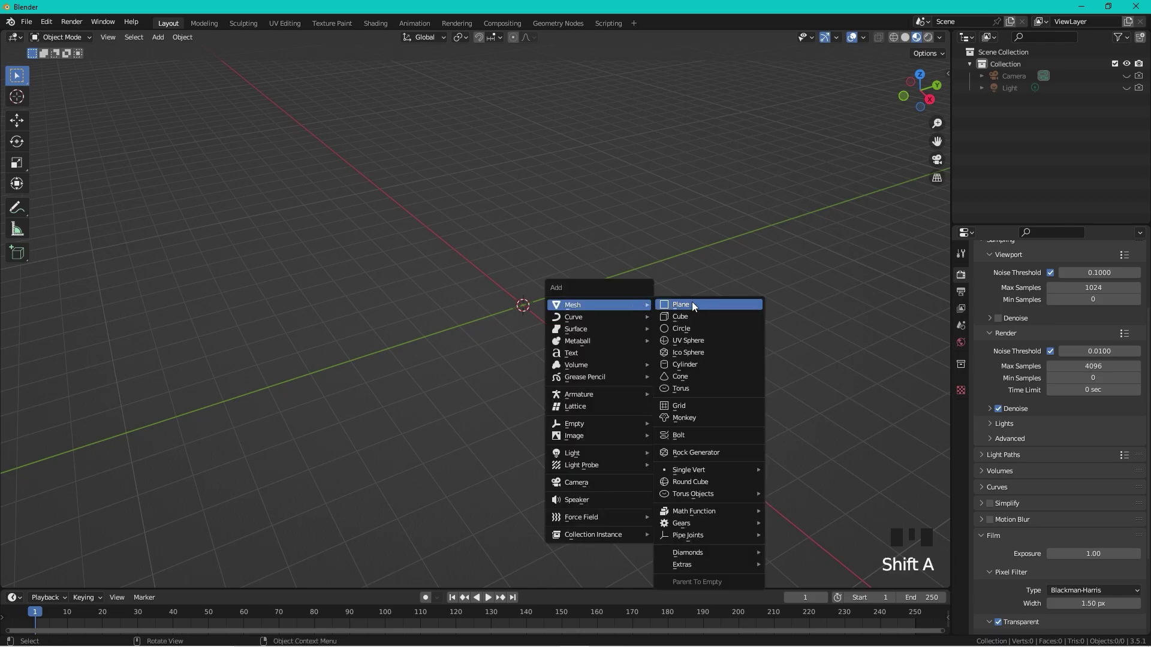
pyautogui.click(714, 481)
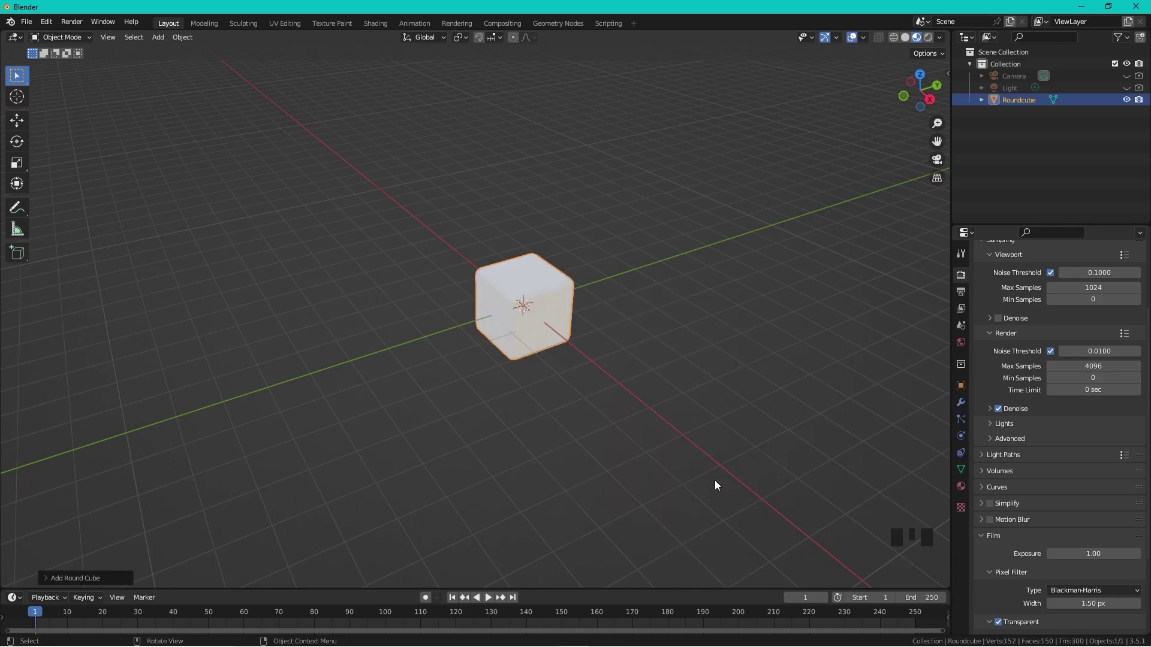
# - Scale the round cube down along the Z axis into a thin, flat slab
pyautogui.scroll(5, 570, 366)
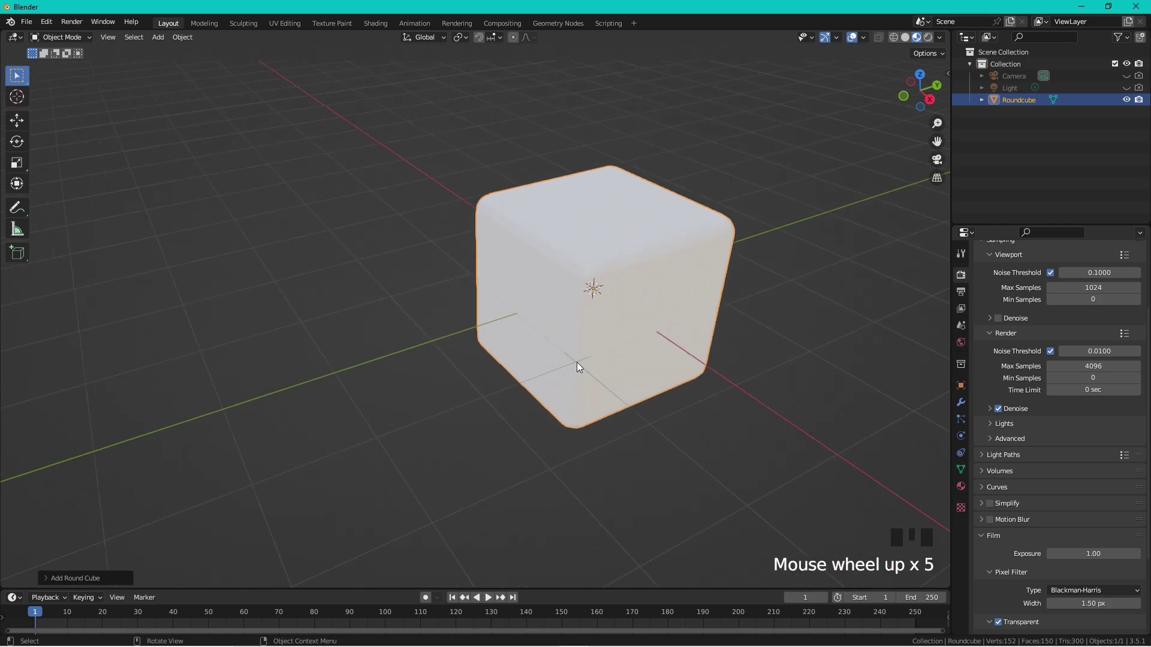
pyautogui.keyDown('shift'); pyautogui.scroll(1, 803, 178); pyautogui.keyUp('shift')
pyautogui.keyDown('shift'); pyautogui.moveTo(804, 178); pyautogui.dragTo(747, 189, button='middle'); pyautogui.keyUp('shift')
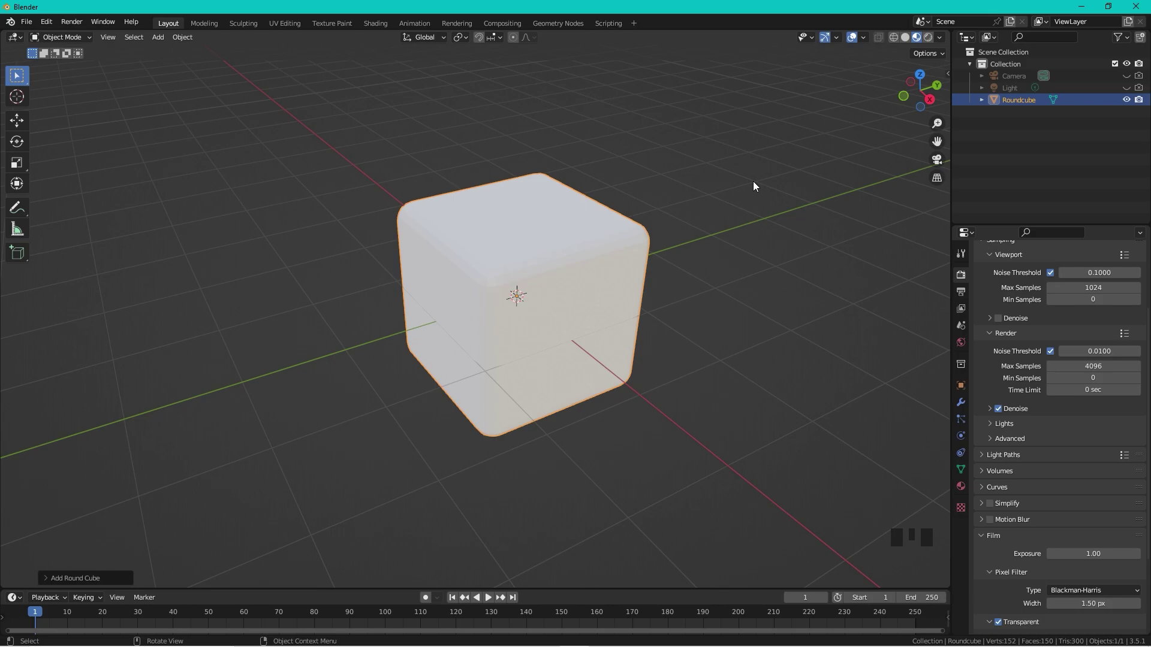
pyautogui.press('s')
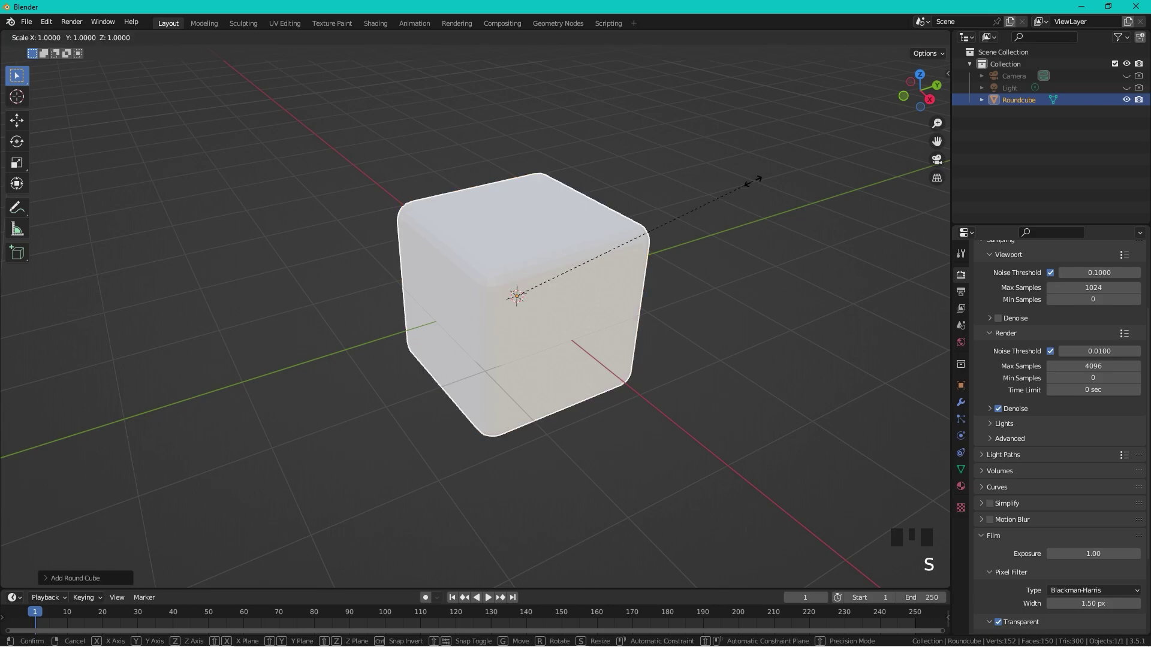
pyautogui.press('z')
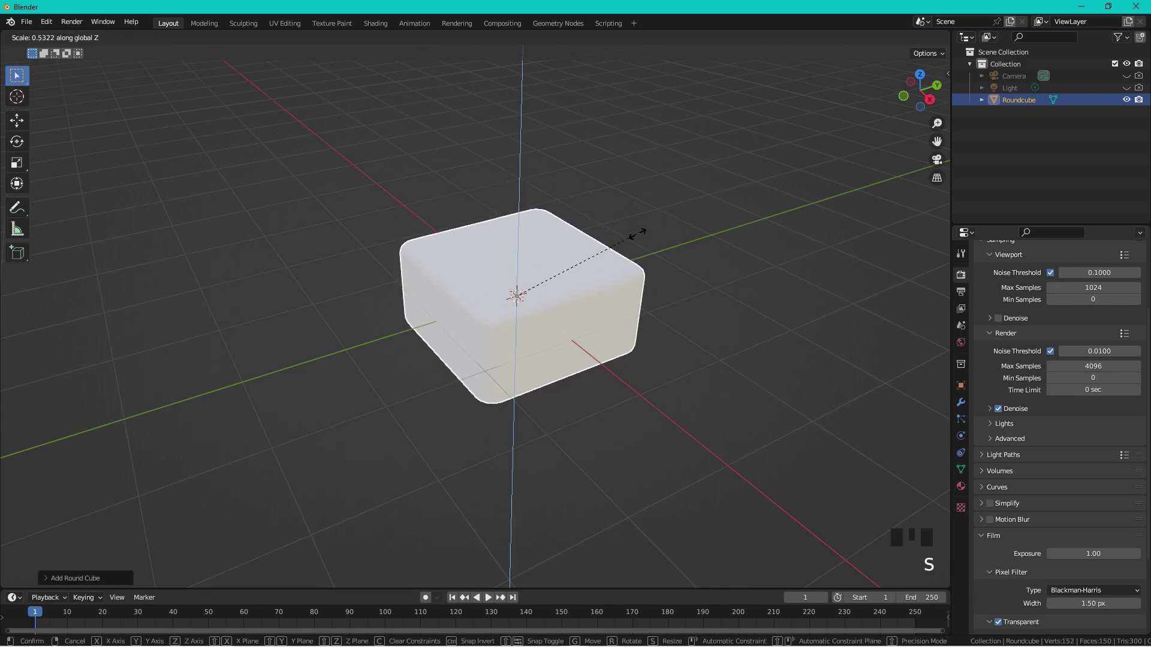
pyautogui.click(548, 298)
# - Switch the viewport to solid shading and shade the slab smooth
pyautogui.scroll(3, 903, 53)
pyautogui.click(905, 38)
pyautogui.moveTo(632, 313); pyautogui.dragTo(632, 313, button='right')
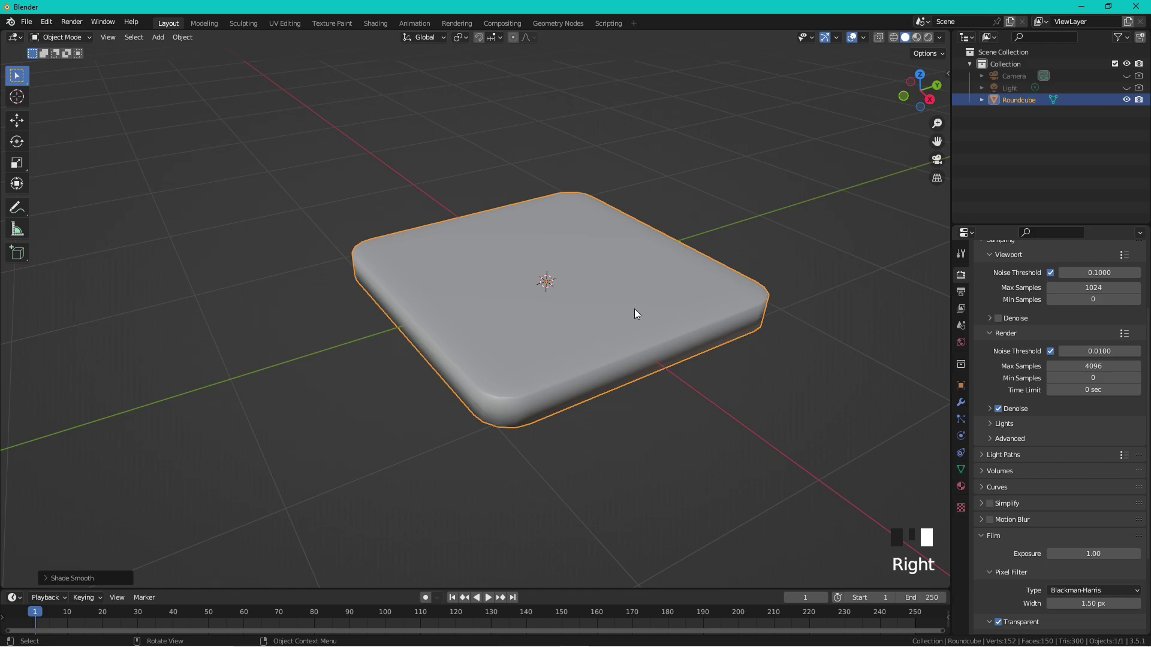
# - Add a Subdivision Surface modifier to the slab with the viewport level set to 2
pyautogui.click(960, 402)
pyautogui.click(1041, 275)
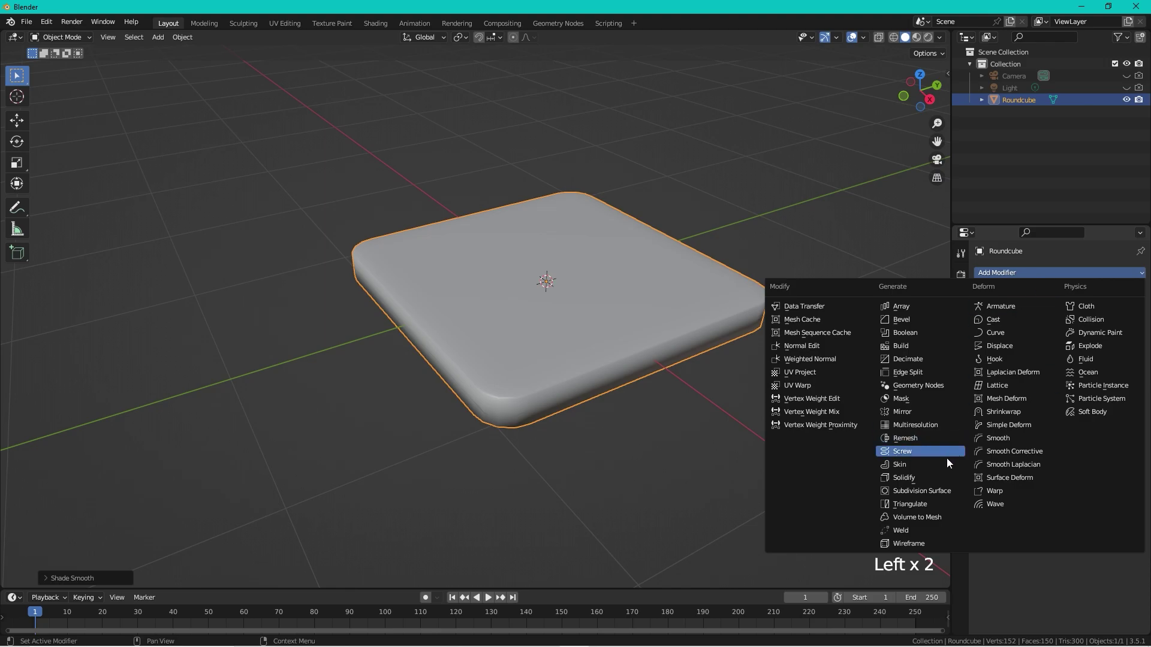
pyautogui.click(927, 489)
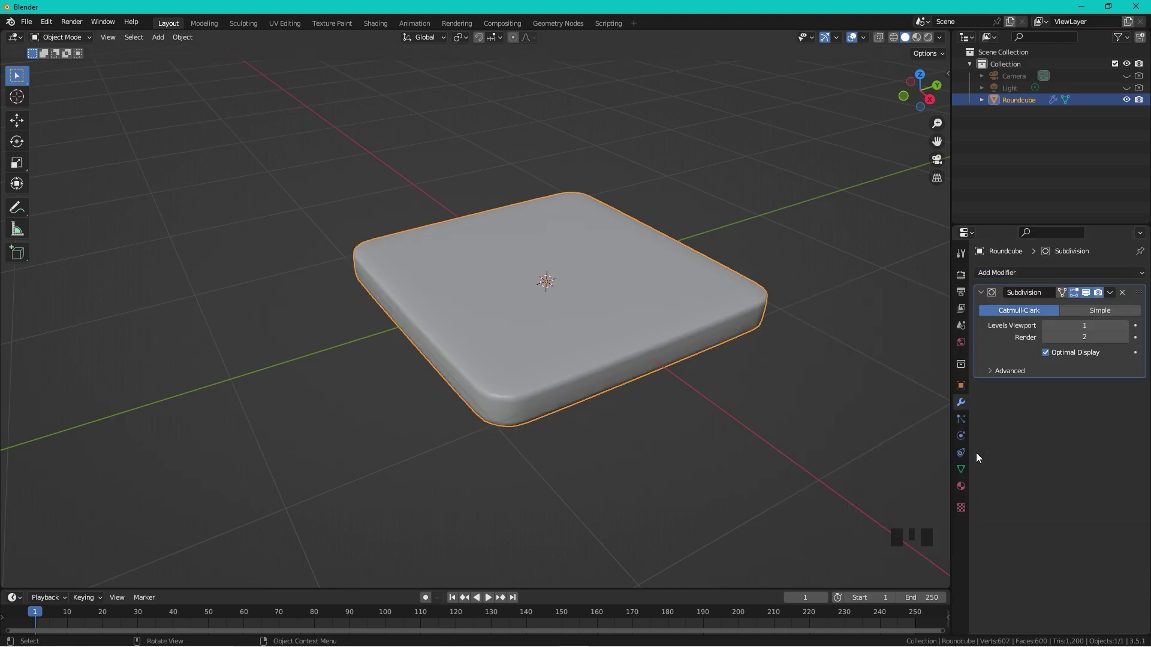
pyautogui.click(1125, 327)
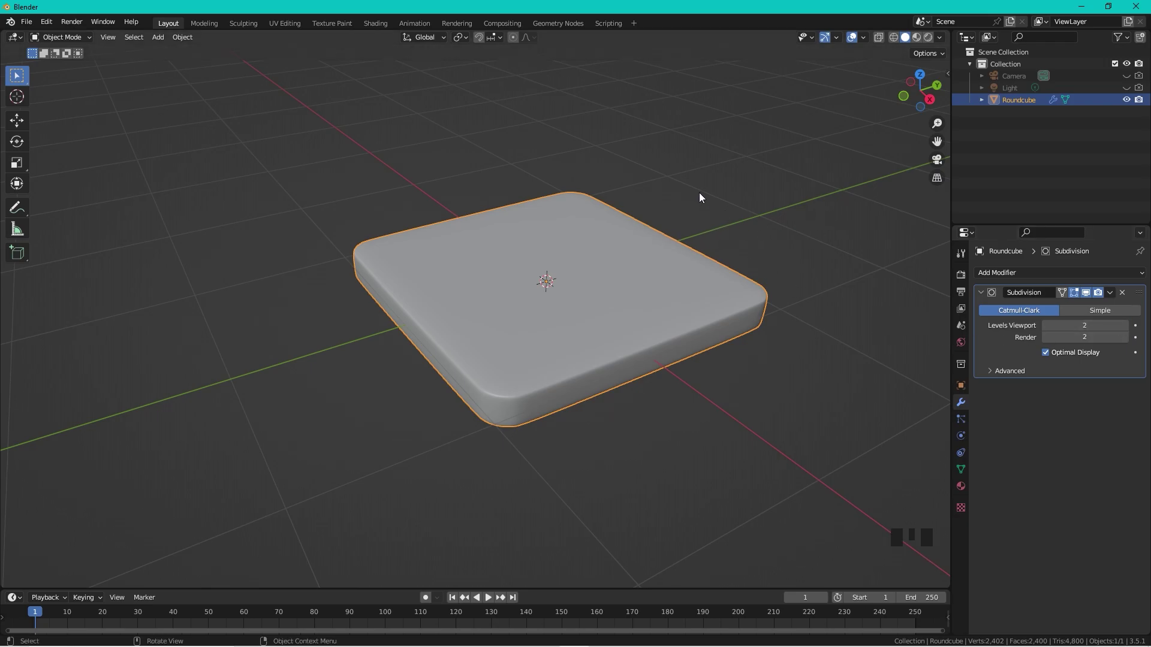
# - Add a cube and scale it down uniformly to a small block at the centre of the slab
pyautogui.scroll(1, 701, 197)
pyautogui.scroll(-1, 713, 200)
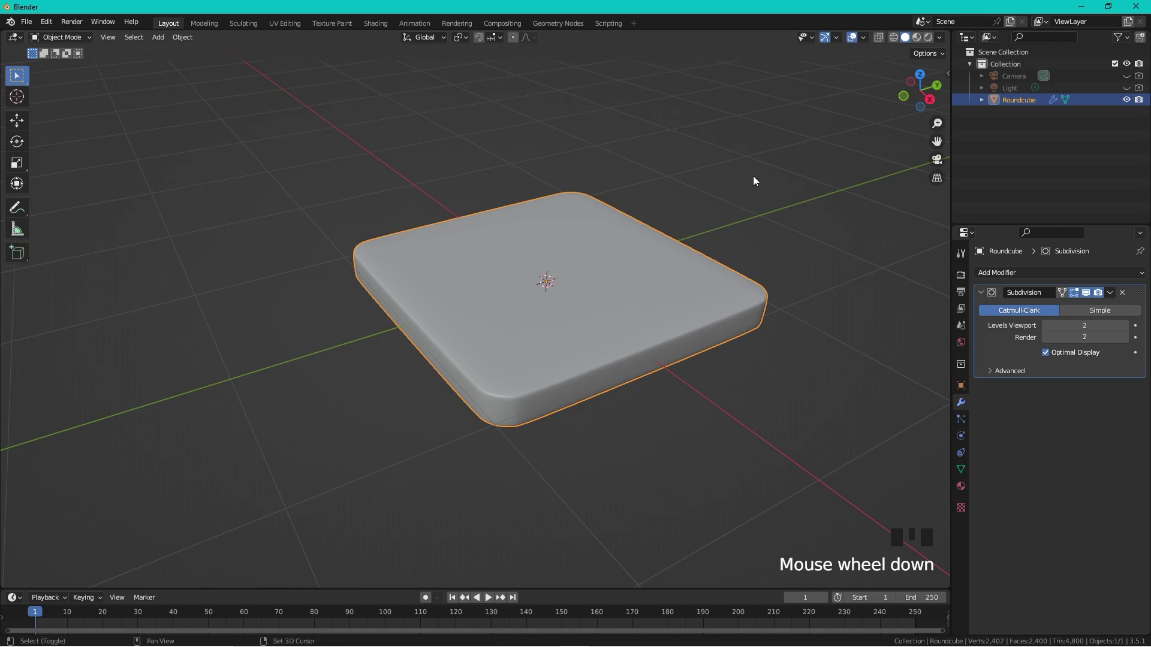
pyautogui.hotkey('shift', 'a')
pyautogui.moveTo(752, 175)
pyautogui.click(800, 187)
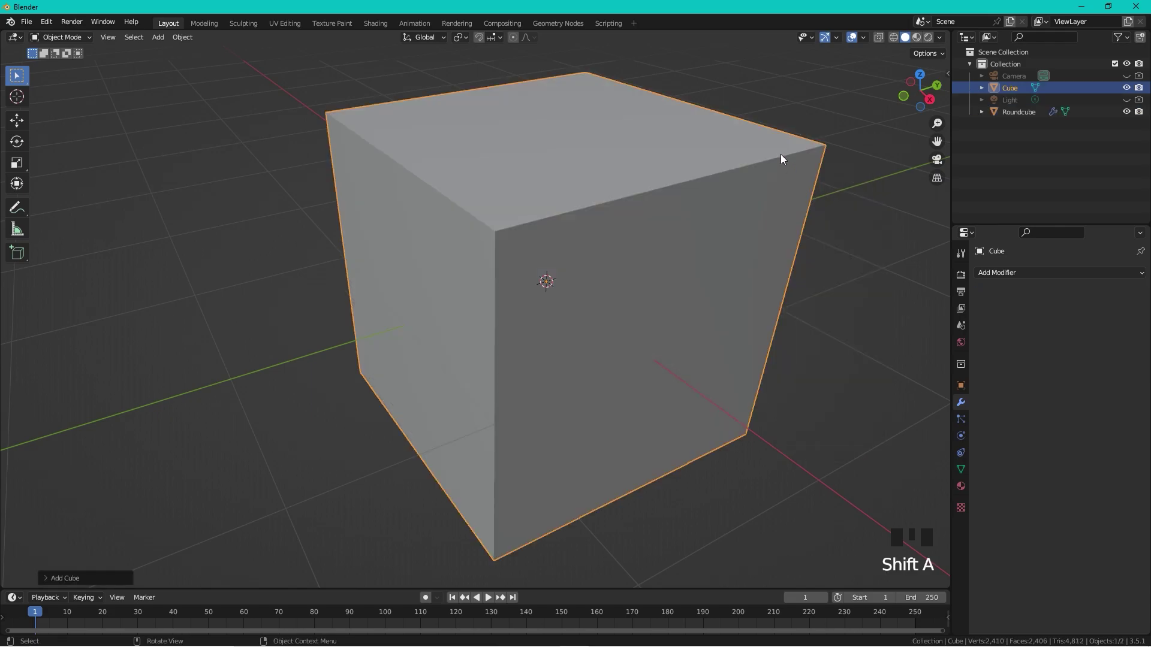
pyautogui.press('s')
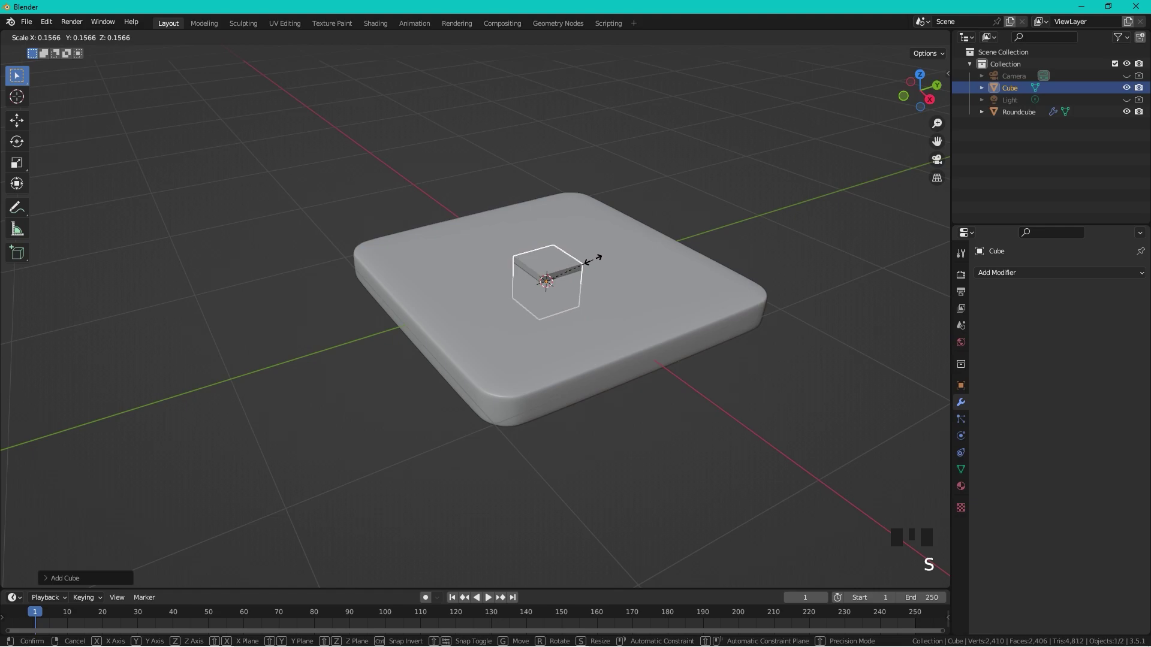
pyautogui.click(588, 261)
pyautogui.click(920, 74)
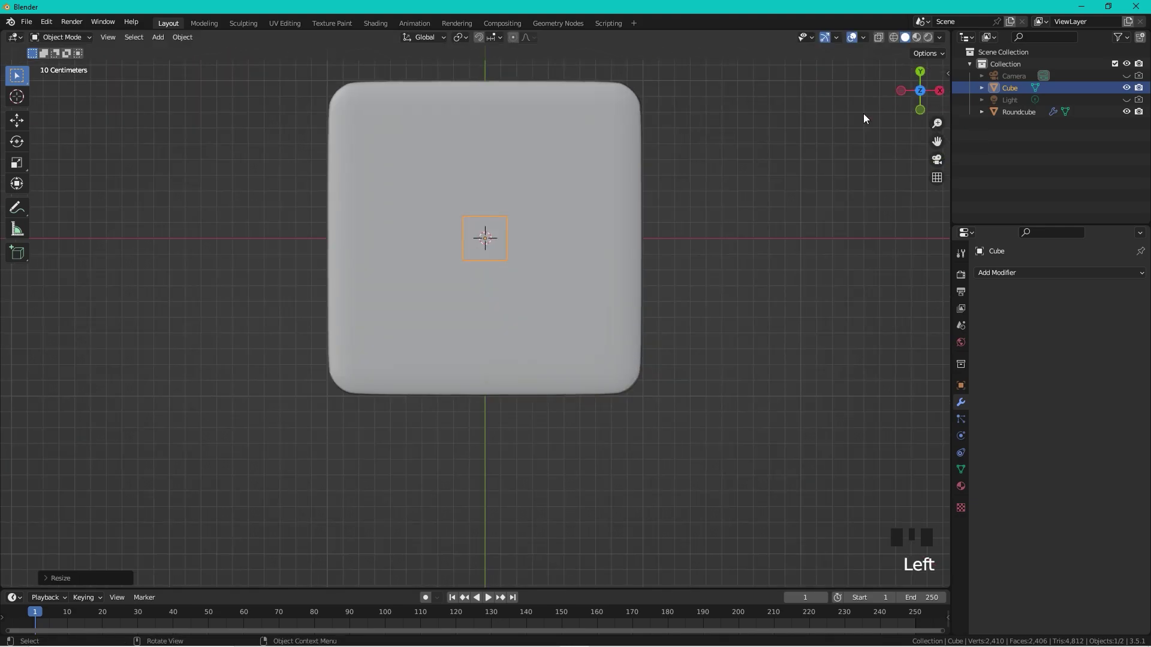
pyautogui.press('s')
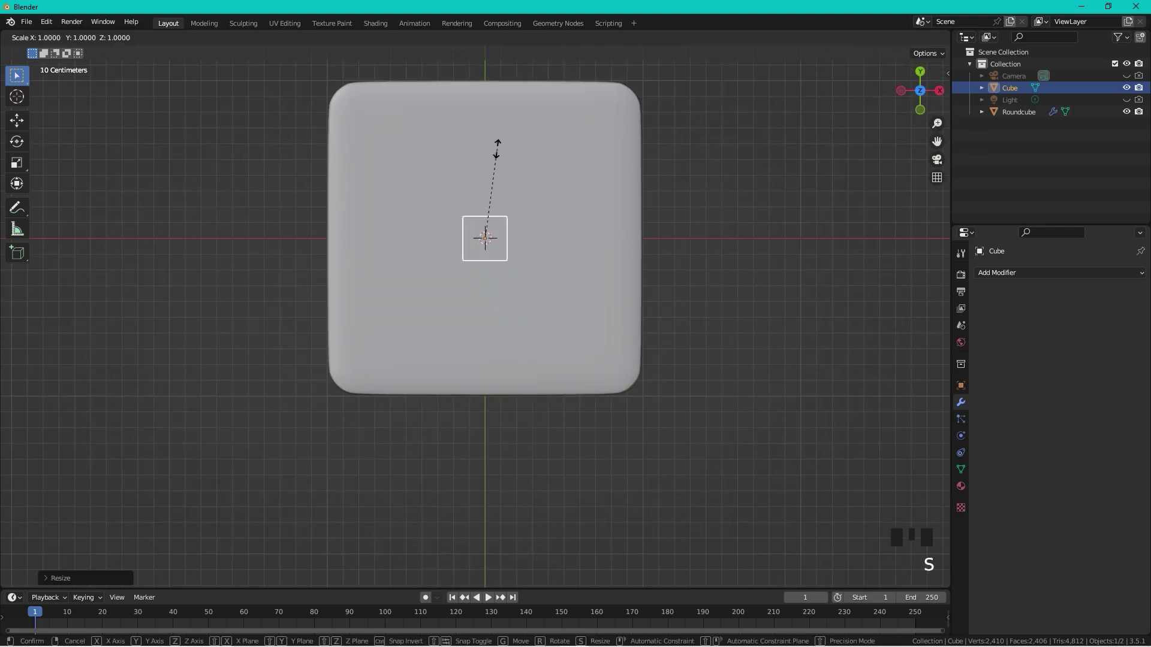
pyautogui.press('Escape')
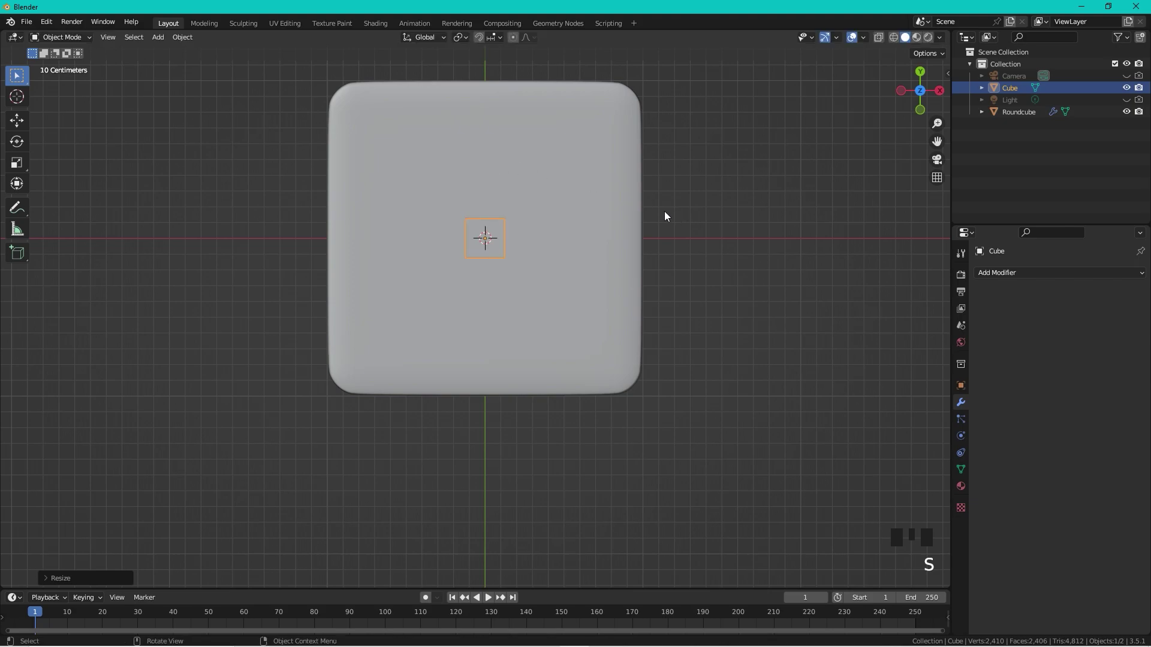
# - Move the small cube upward so that it protrudes from the slab's top surface
pyautogui.moveTo(664, 211); pyautogui.dragTo(601, 184, button='middle')
pyautogui.press('f')
pyautogui.press('g')
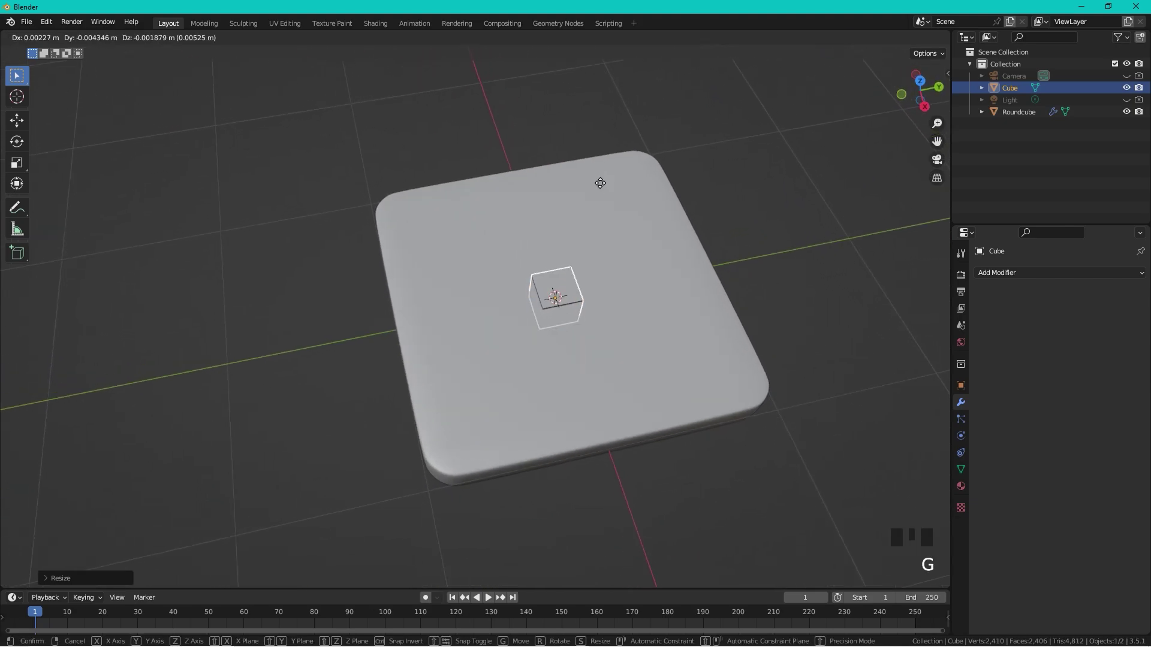
pyautogui.click(605, 167)
# - Stretch the small cube along the Y axis into a long bar across the slab and apply its transformation
pyautogui.moveTo(606, 170); pyautogui.dragTo(739, 328, button='middle')
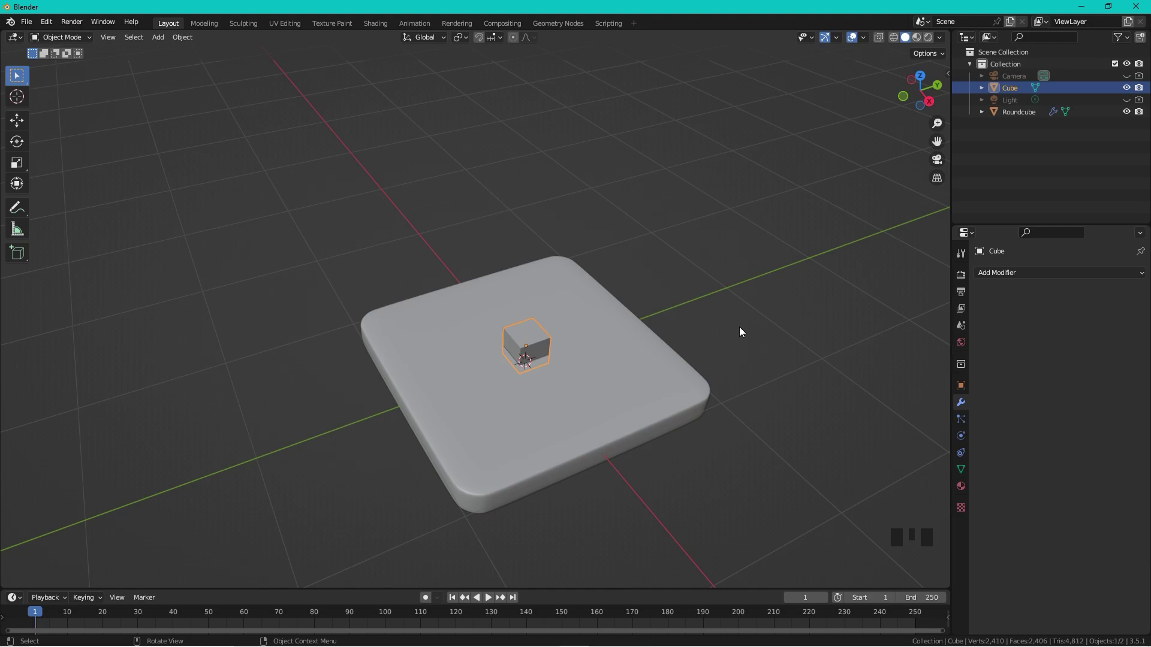
pyautogui.press('s')
pyautogui.press('y')
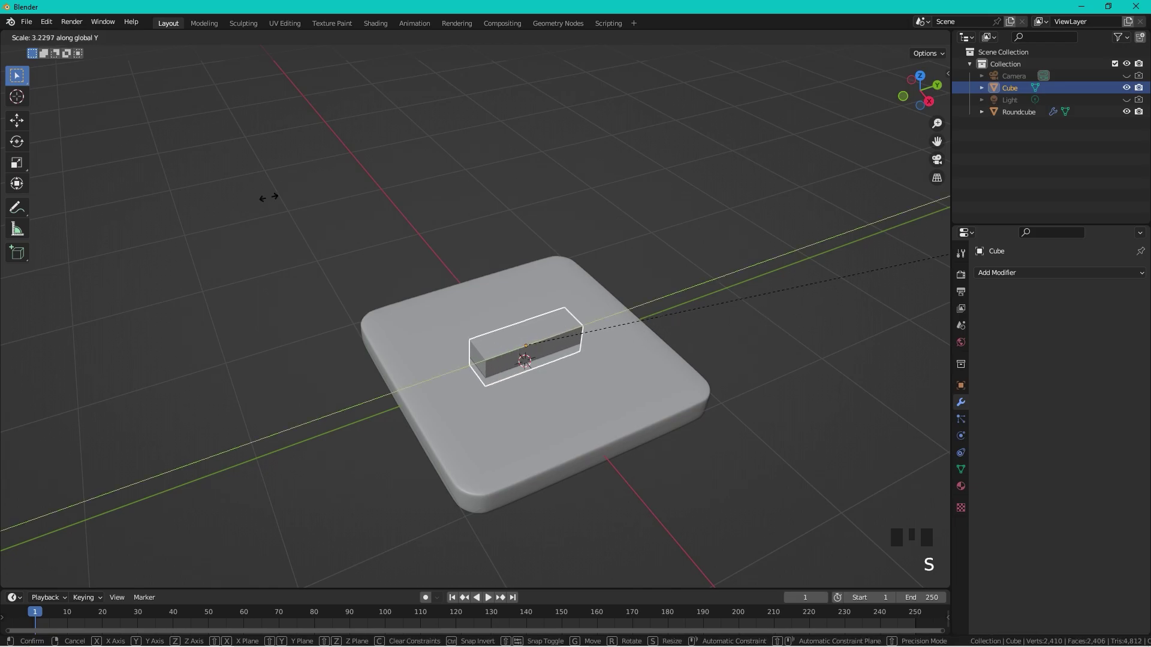
pyautogui.click(631, 287)
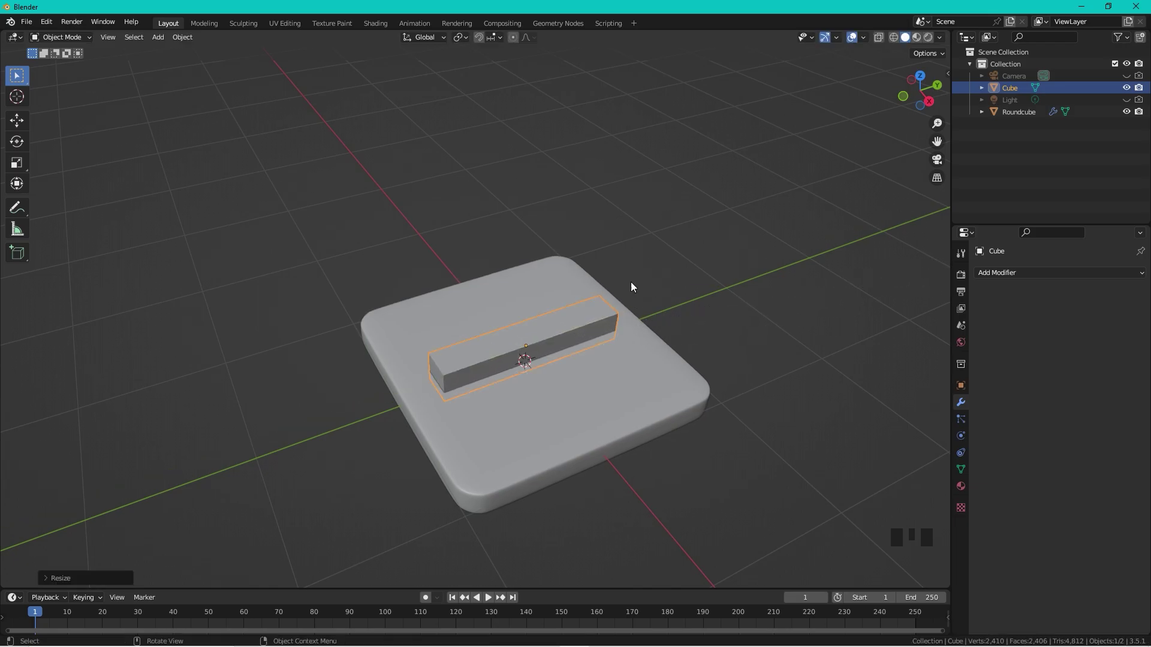
pyautogui.hotkey('ctrl', 'a')
pyautogui.click(616, 326)
# - Add six loop cuts across the bar in Edit Mode to divide it into seven segments
pyautogui.press('Tab')
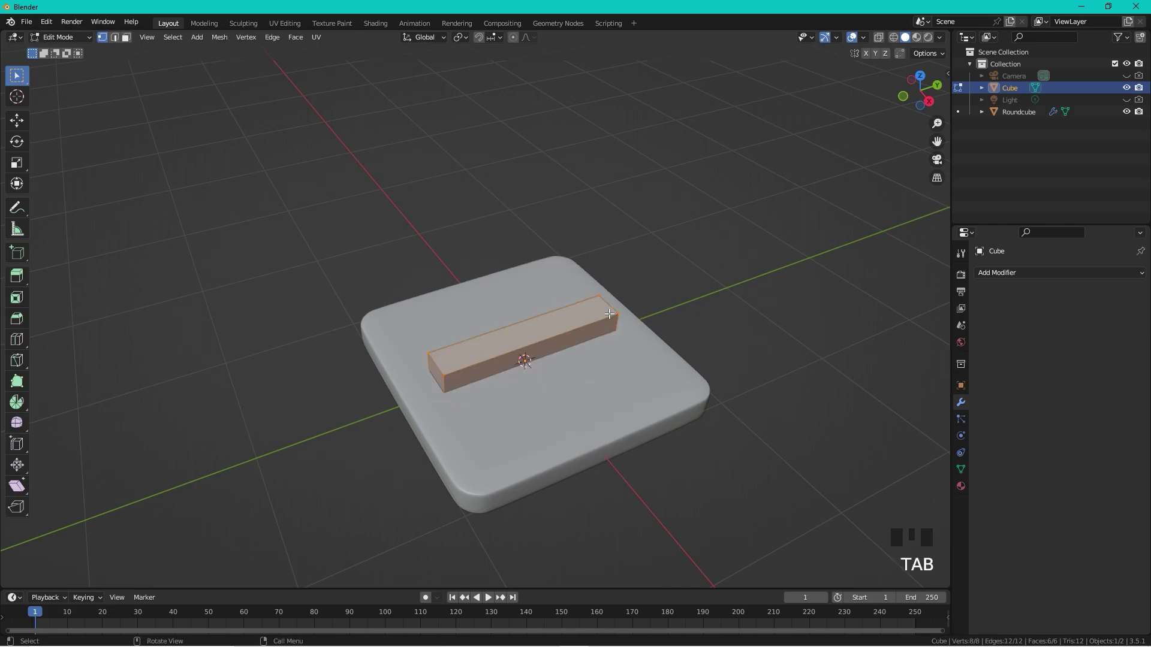
pyautogui.hotkey('ctrl', 'r')
pyautogui.scroll(4, 593, 310)
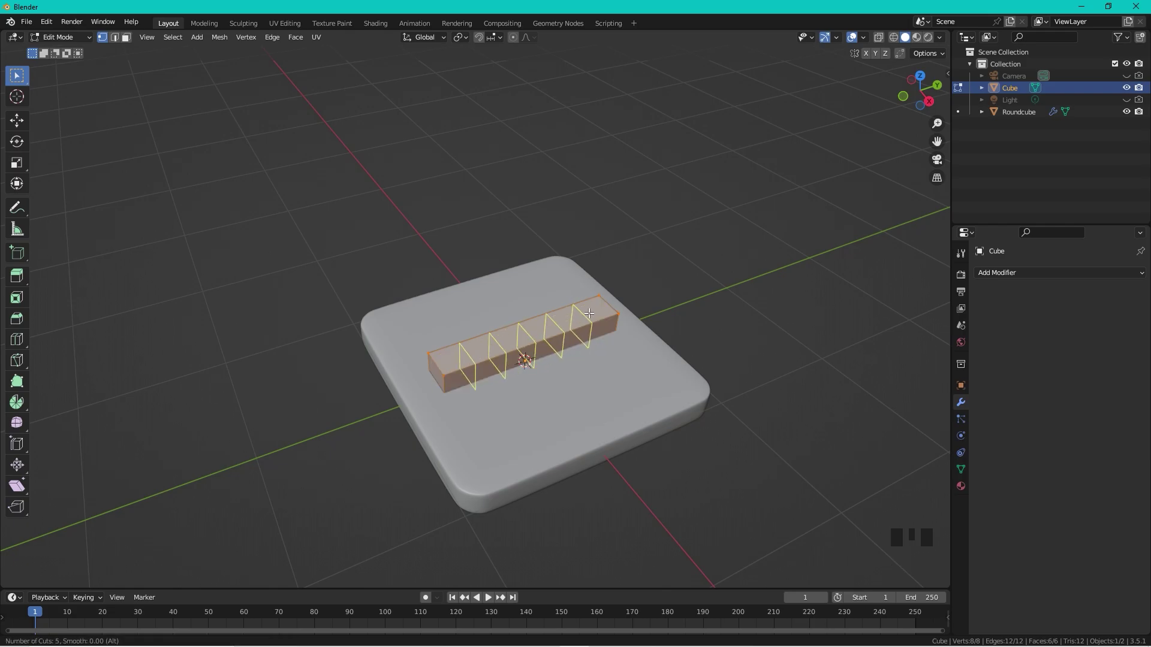
pyautogui.scroll(1, 589, 313)
pyautogui.click(589, 313)
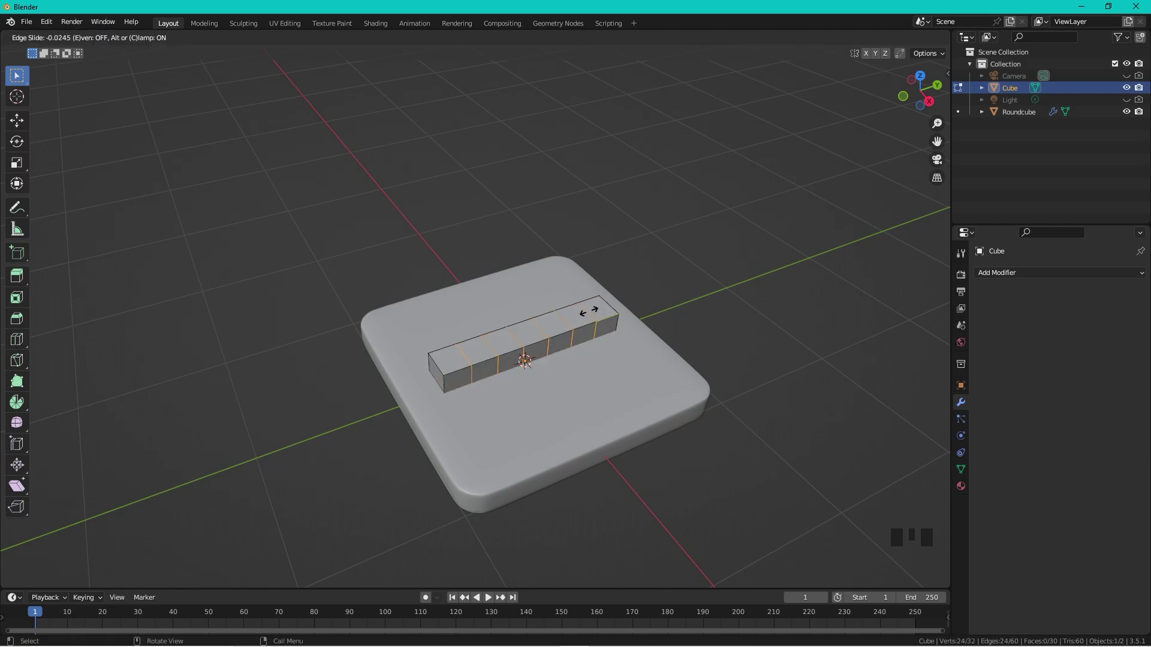
pyautogui.click(589, 310)
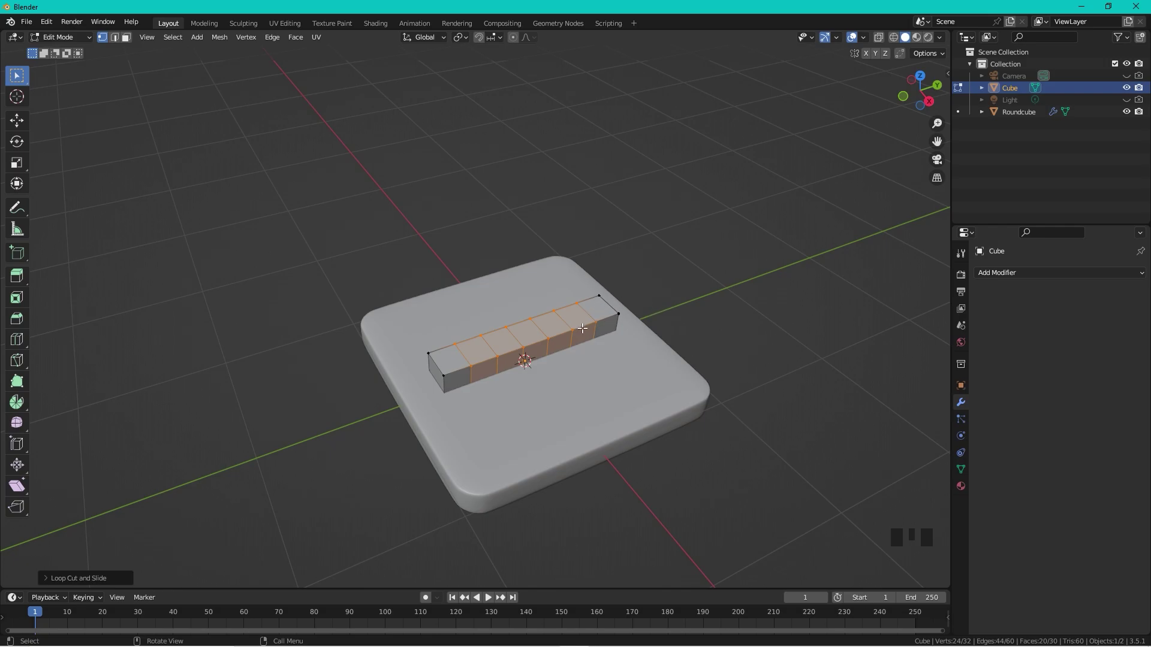
# - Select alternating faces on the bar's two long sides, three on one side and four on the opposite side
pyautogui.press('3')
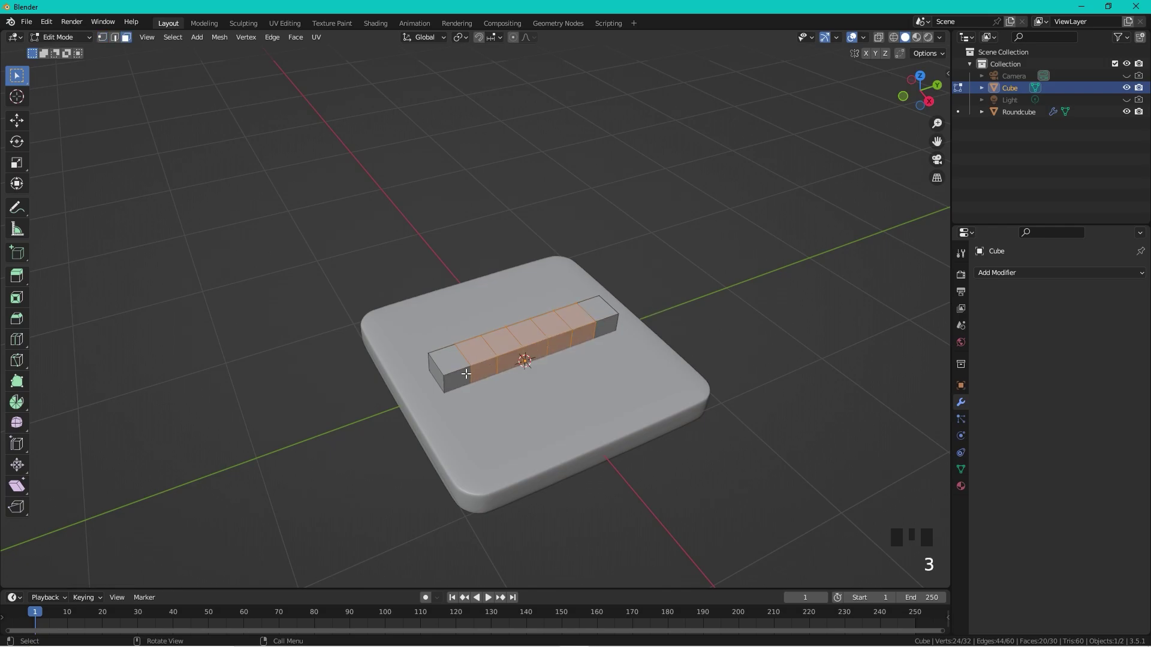
pyautogui.click(507, 362)
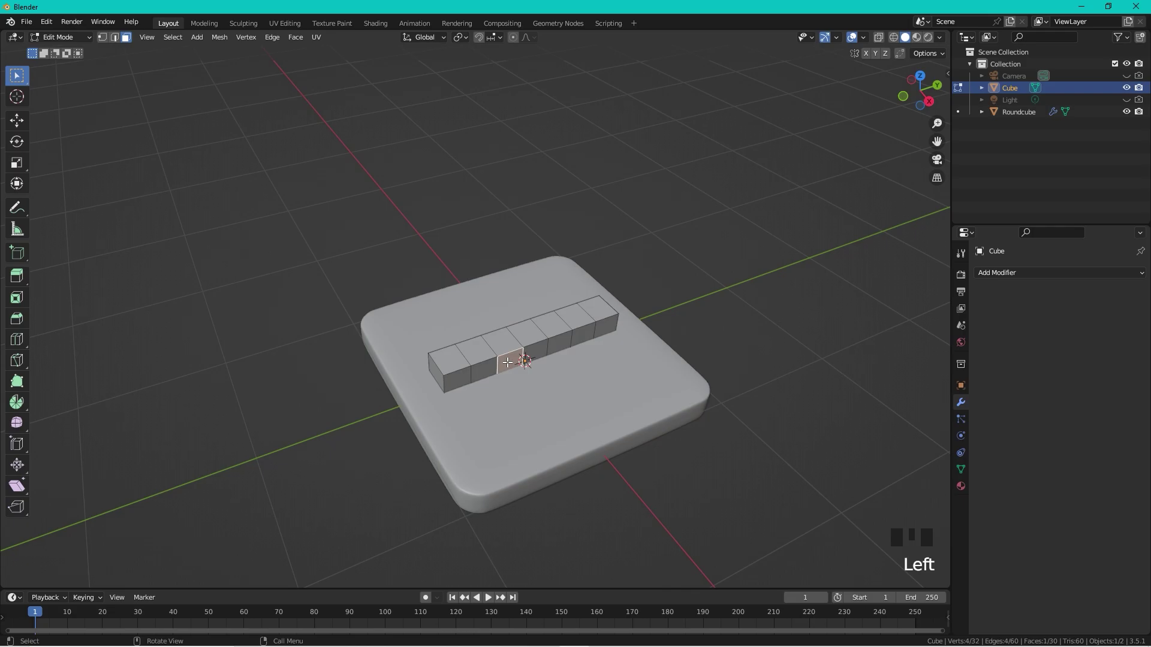
pyautogui.keyDown('shift'); pyautogui.click(565, 342); pyautogui.keyUp('shift')
pyautogui.keyDown('shift'); pyautogui.click(585, 337); pyautogui.keyUp('shift')
pyautogui.moveTo(585, 337); pyautogui.dragTo(527, 310, button='middle')
pyautogui.keyDown('shift'); pyautogui.click(536, 309); pyautogui.keyUp('shift')
pyautogui.keyDown('shift'); pyautogui.click(486, 303); pyautogui.keyUp('shift')
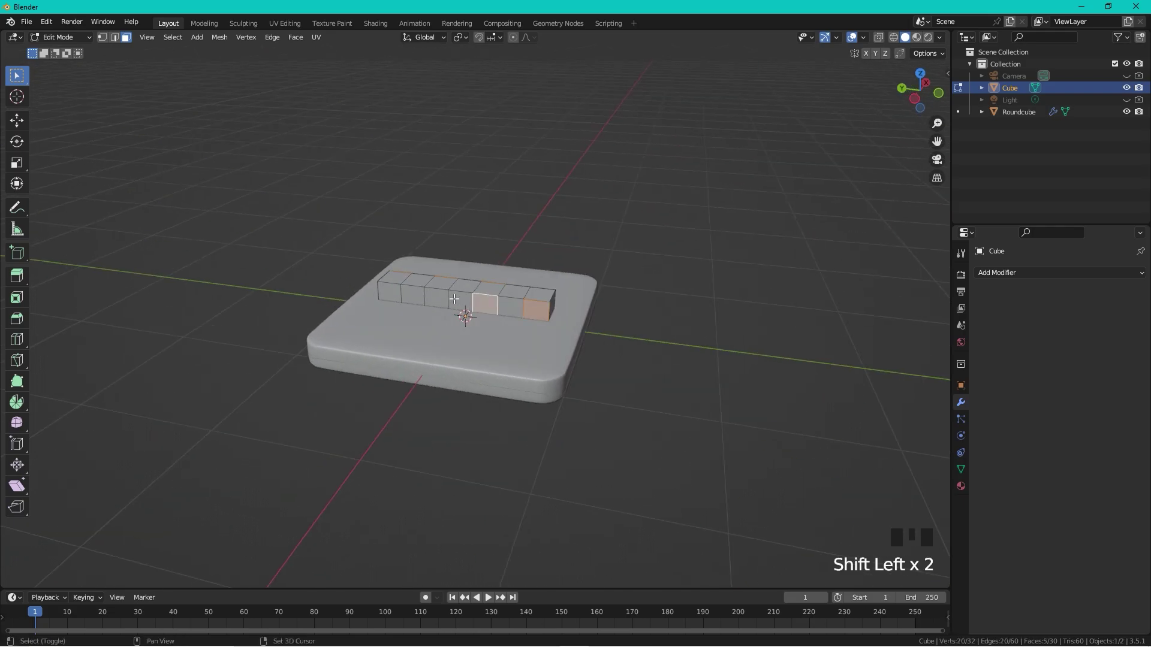
pyautogui.keyDown('shift'); pyautogui.click(436, 298); pyautogui.keyUp('shift')
pyautogui.keyDown('shift'); pyautogui.click(390, 293); pyautogui.keyUp('shift')
# - Set the pivot point to Individual Origins and extrude the seven selected side faces outward about 0.6 m into arms
pyautogui.moveTo(638, 233); pyautogui.dragTo(459, 245, button='middle')
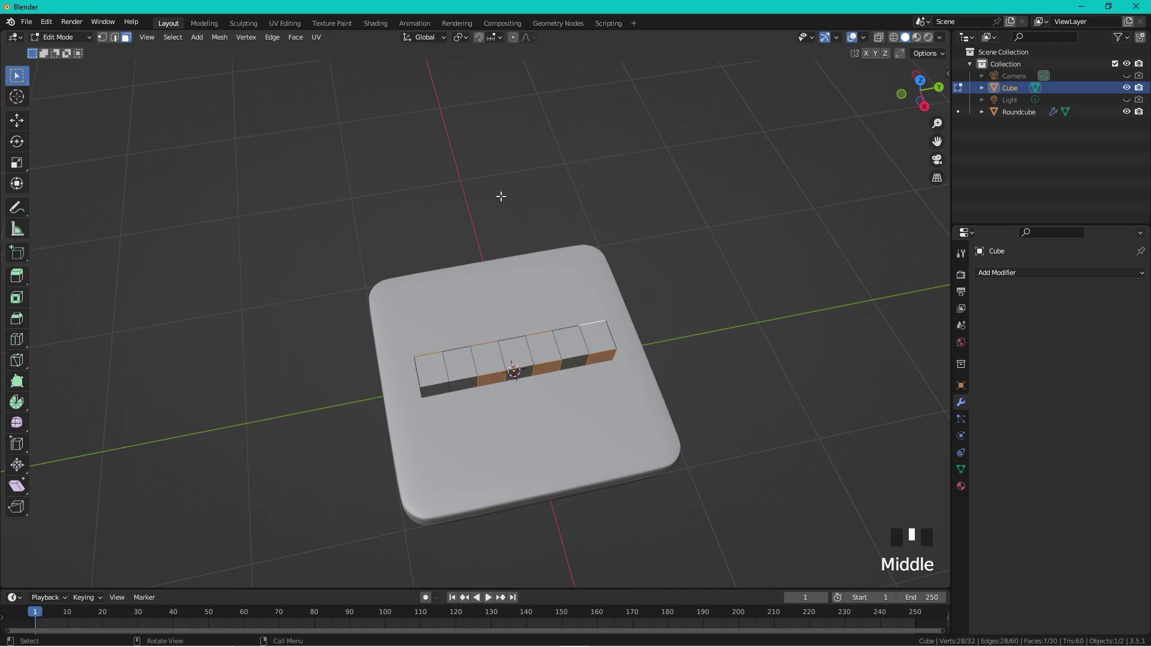
pyautogui.click(463, 38)
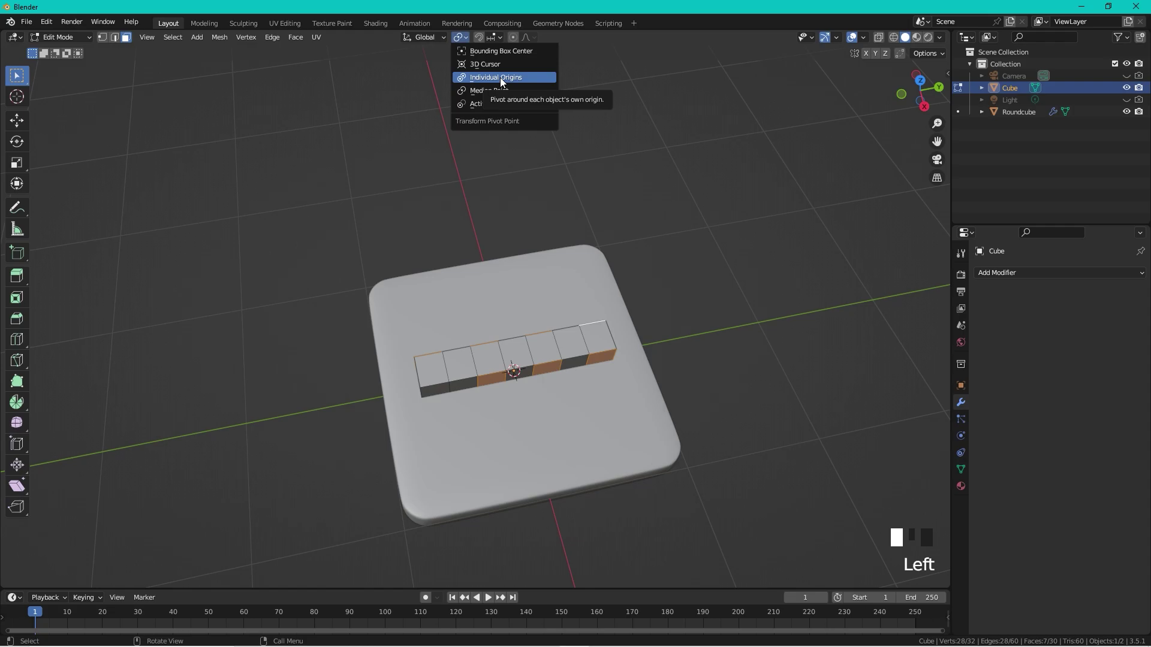
pyautogui.press('e')
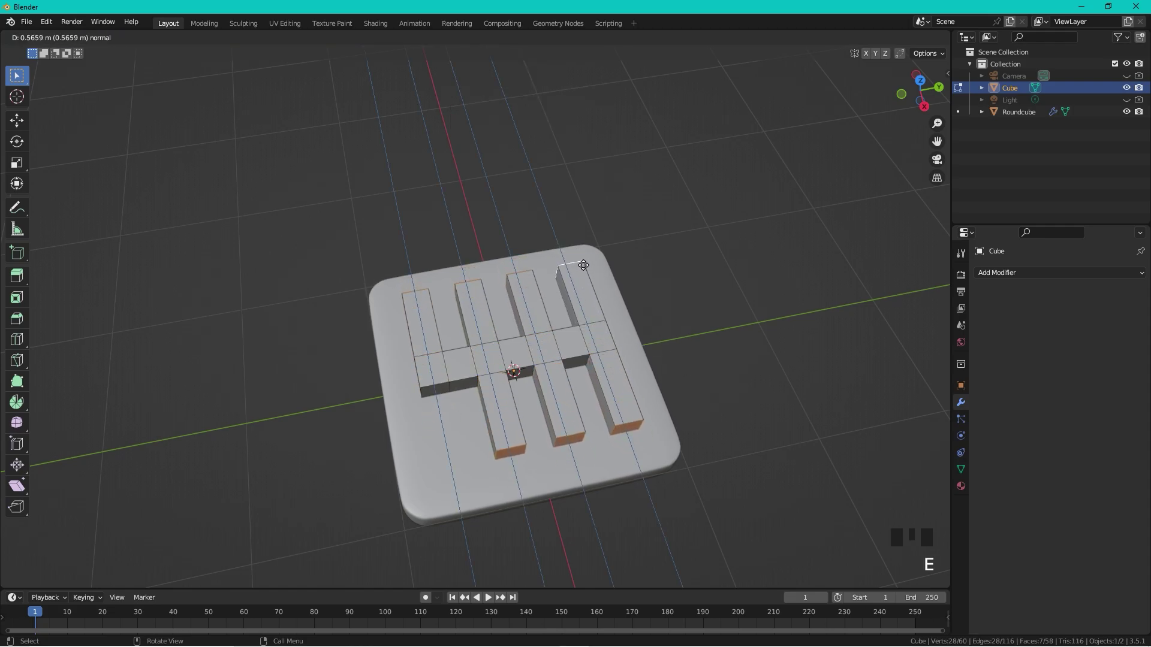
pyautogui.click(585, 260)
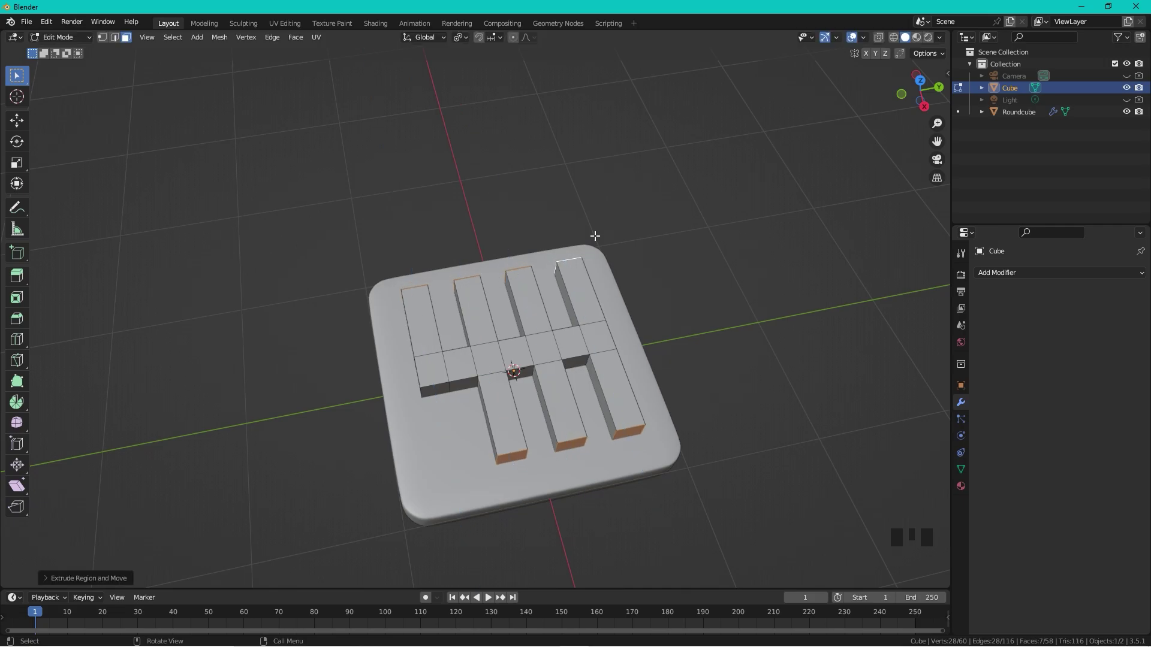
# - Inspect the comb shape from above, then check its scale and dimensions in Object Mode
pyautogui.click(919, 79)
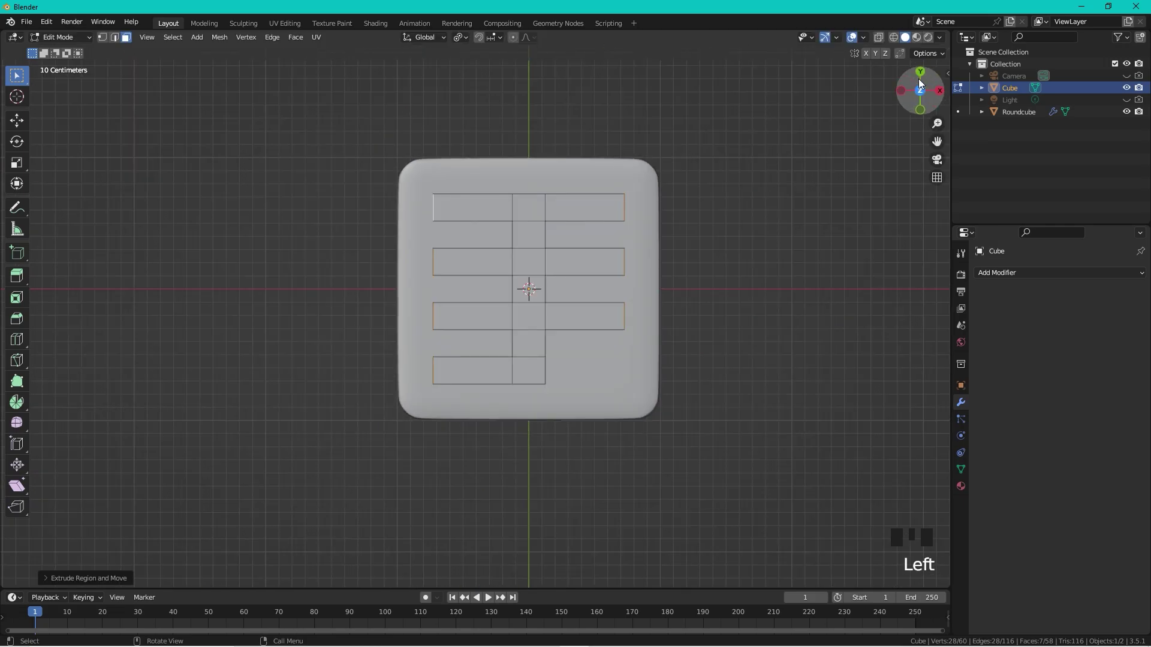
pyautogui.moveTo(505, 170); pyautogui.dragTo(683, 270, button='middle')
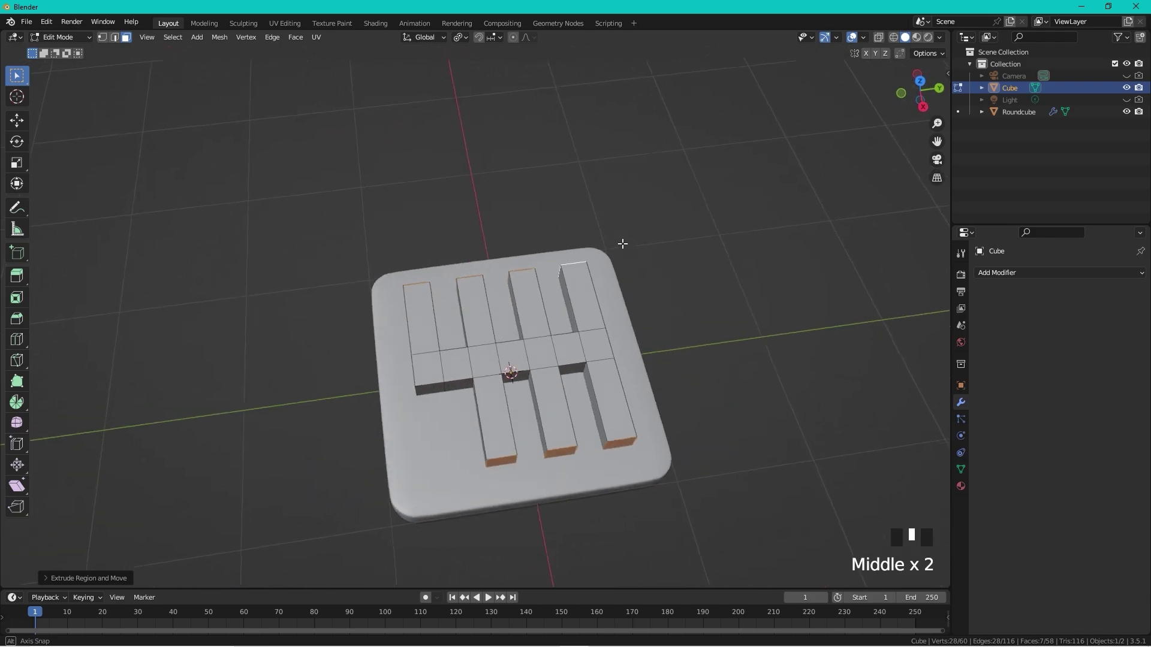
pyautogui.scroll(1, 683, 276)
pyautogui.scroll(-1, 684, 282)
pyautogui.press('Tab')
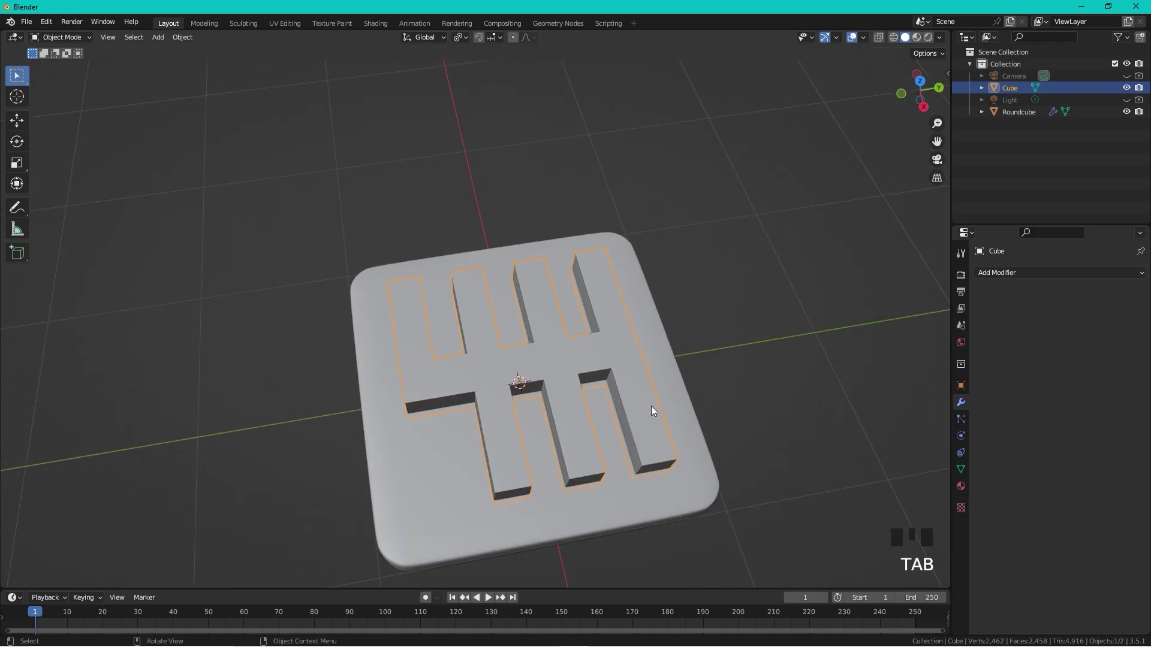
pyautogui.press('n')
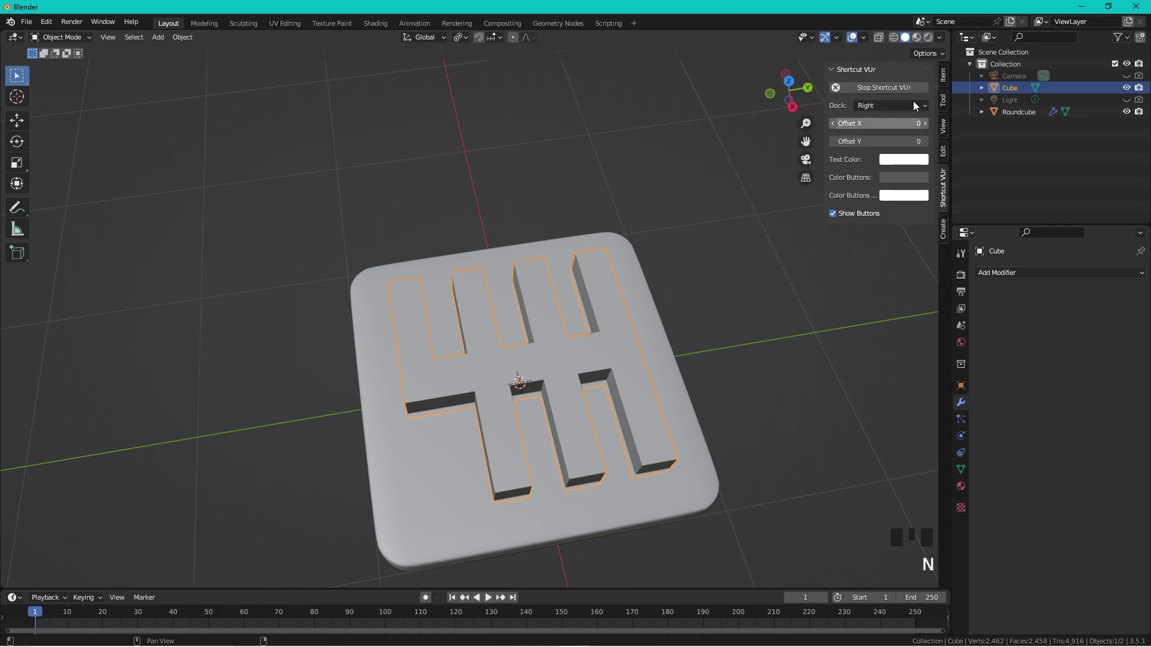
pyautogui.click(944, 72)
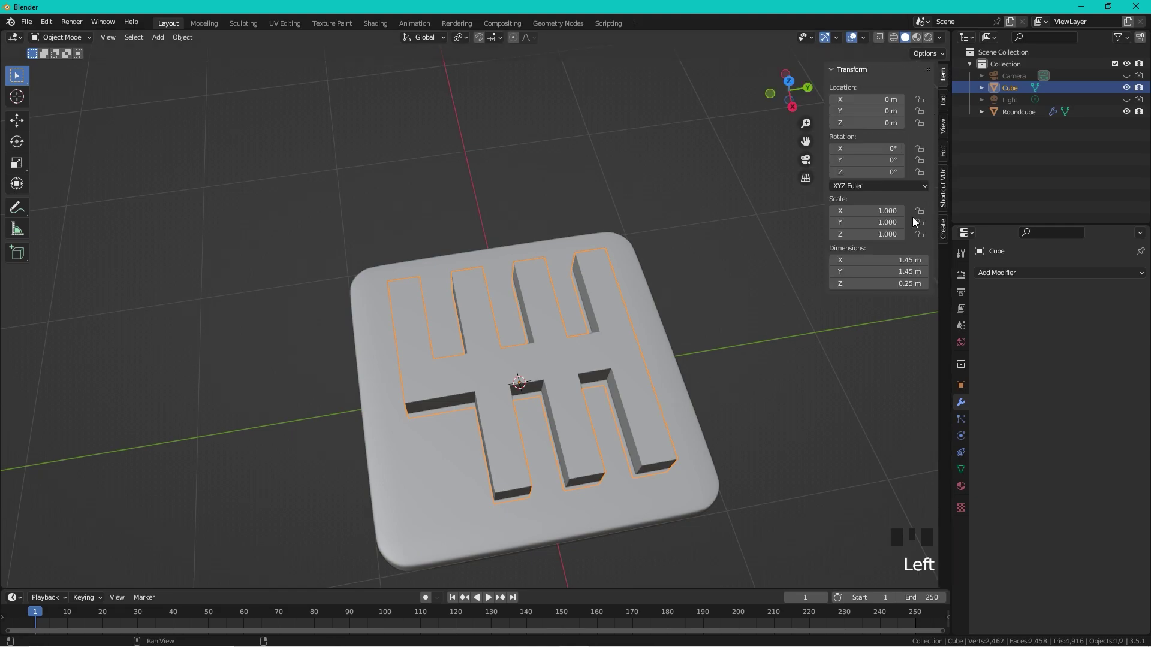
pyautogui.press('n')
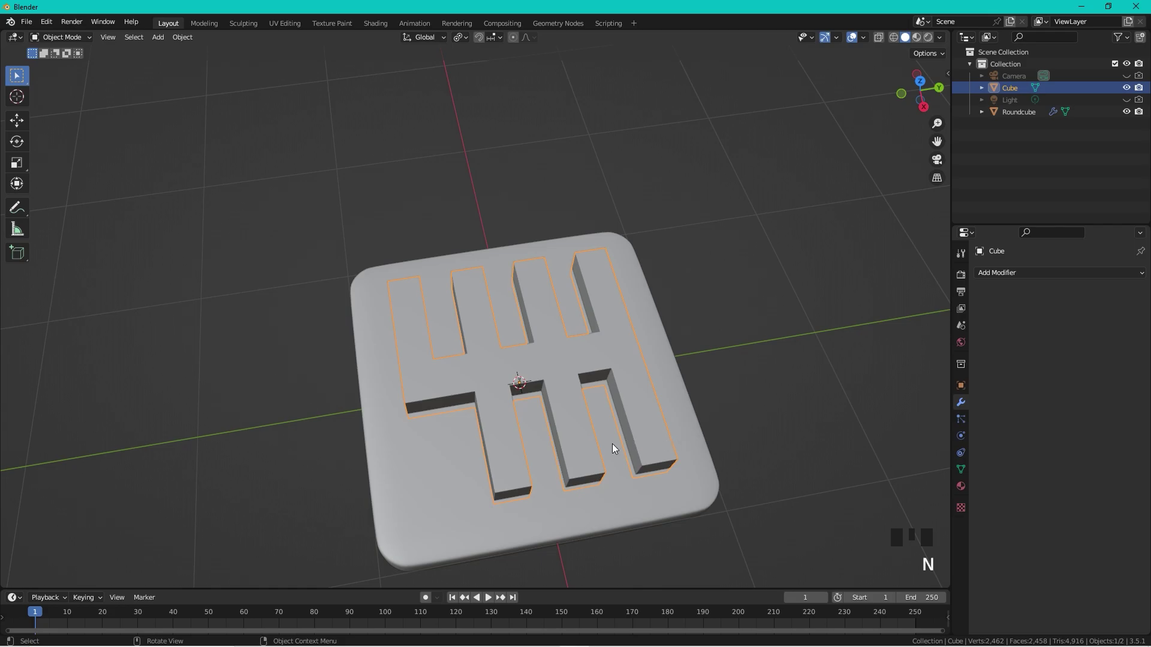
pyautogui.moveTo(613, 444); pyautogui.dragTo(581, 414, button='middle')
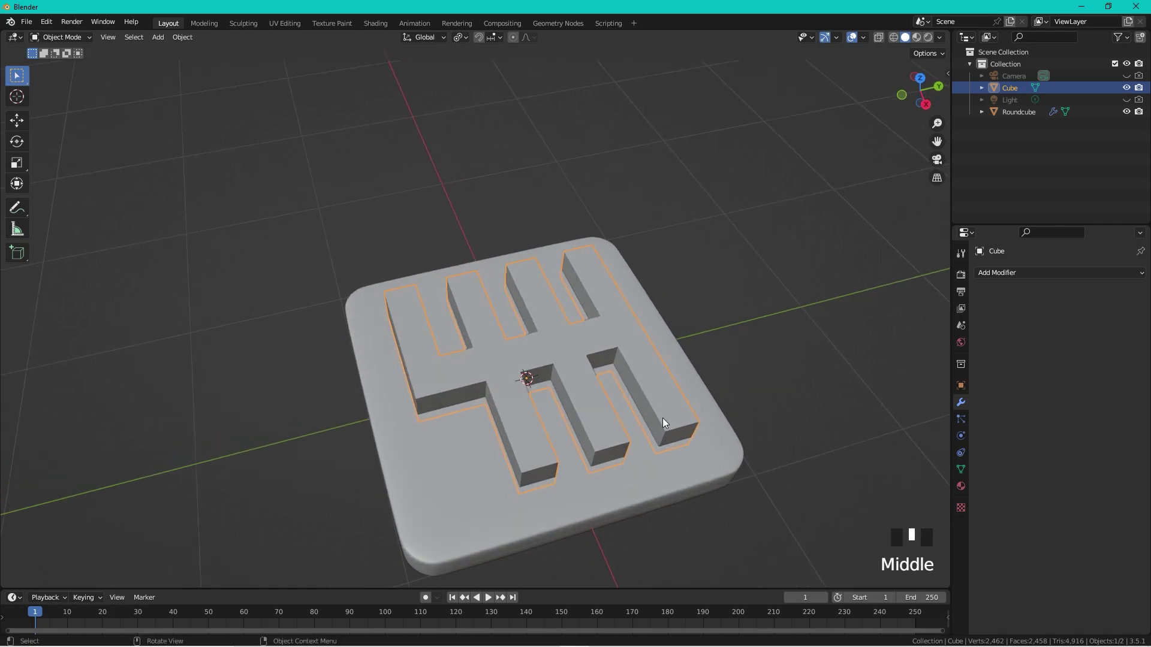
# - Select all vertical edges at the outer ends of the seven arms, using edge selection with X-ray from the front
pyautogui.press('Tab')
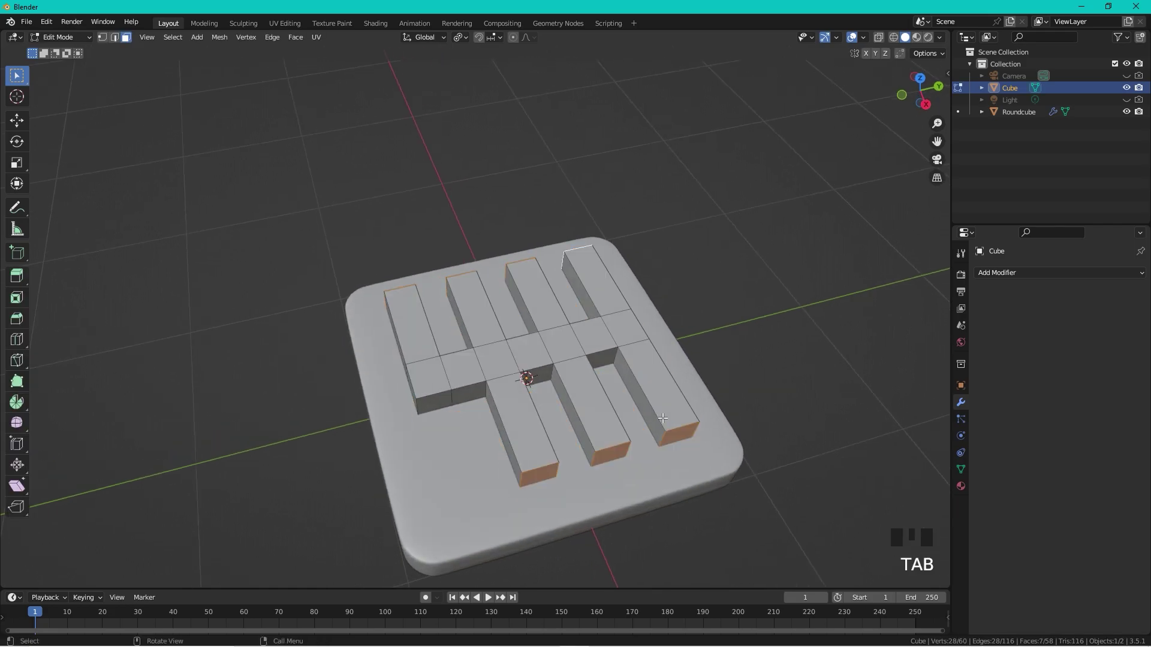
pyautogui.press('2')
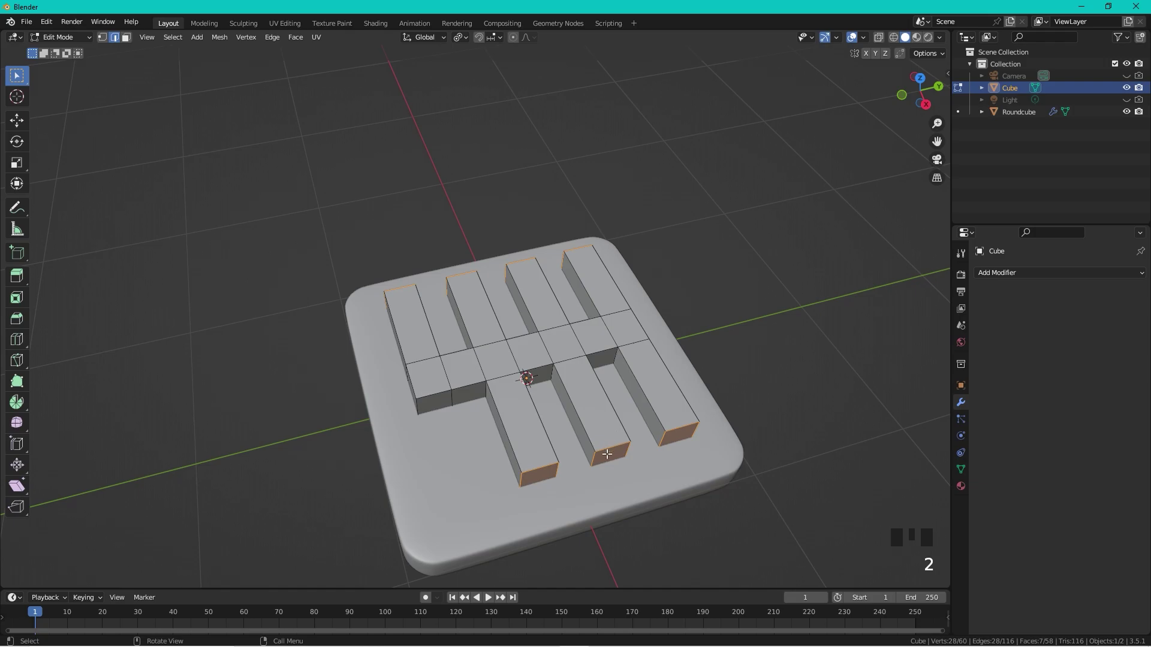
pyautogui.doubleClick(524, 474)
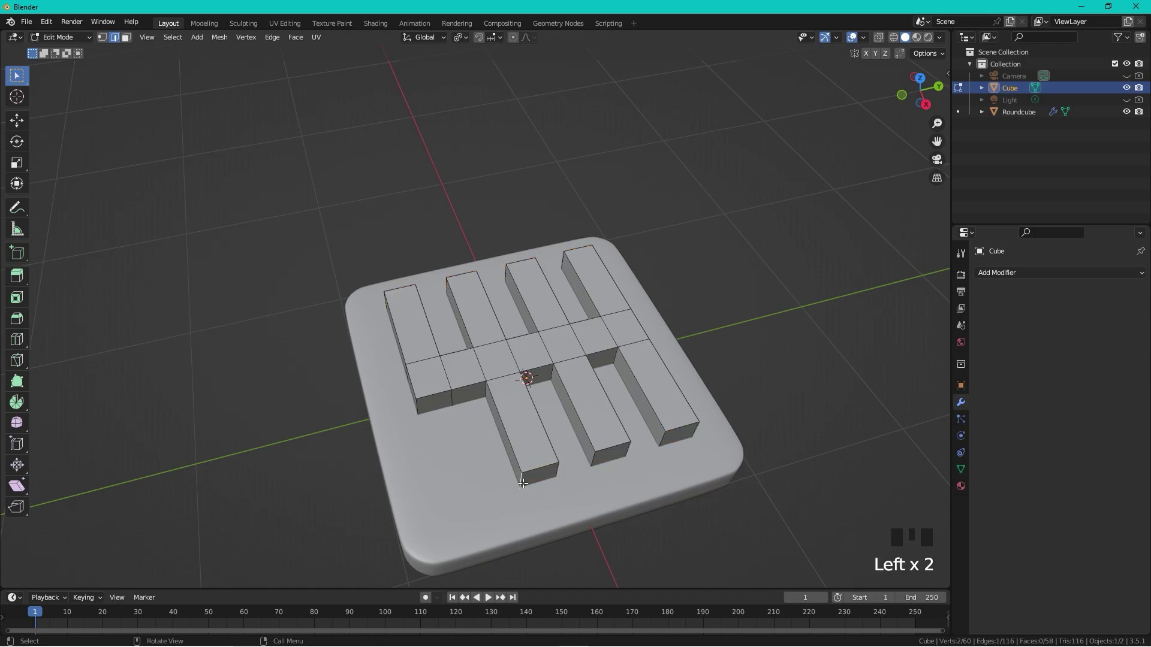
pyautogui.keyDown('shift'); pyautogui.click(562, 468); pyautogui.keyUp('shift')
pyautogui.keyDown('shift'); pyautogui.click(594, 458); pyautogui.keyUp('shift')
pyautogui.click(905, 97)
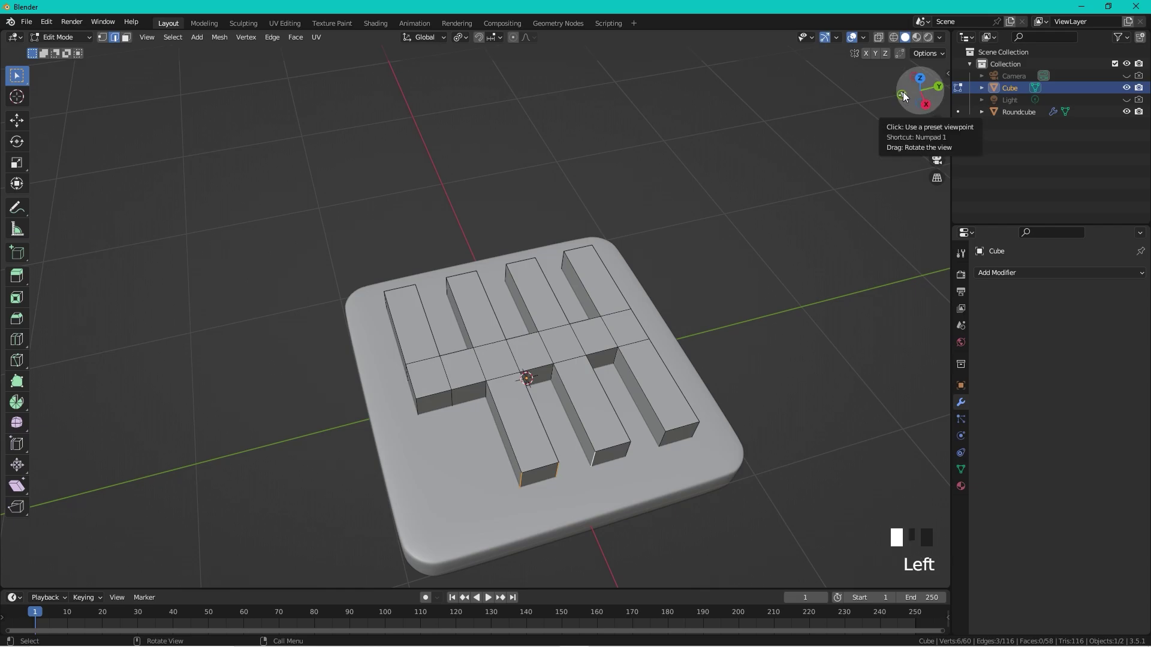
pyautogui.hotkey('alt', 'z')
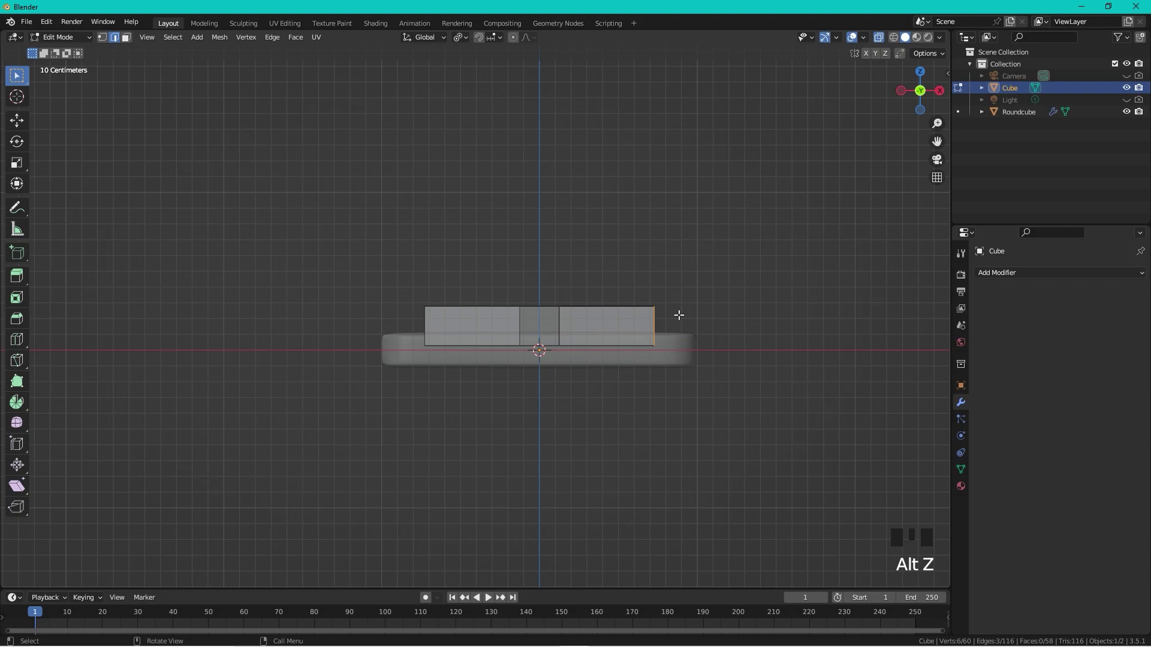
pyautogui.moveTo(678, 315); pyautogui.dragTo(637, 326)
pyautogui.keyDown('shift'); pyautogui.moveTo(446, 321); pyautogui.dragTo(403, 326); pyautogui.keyUp('shift')
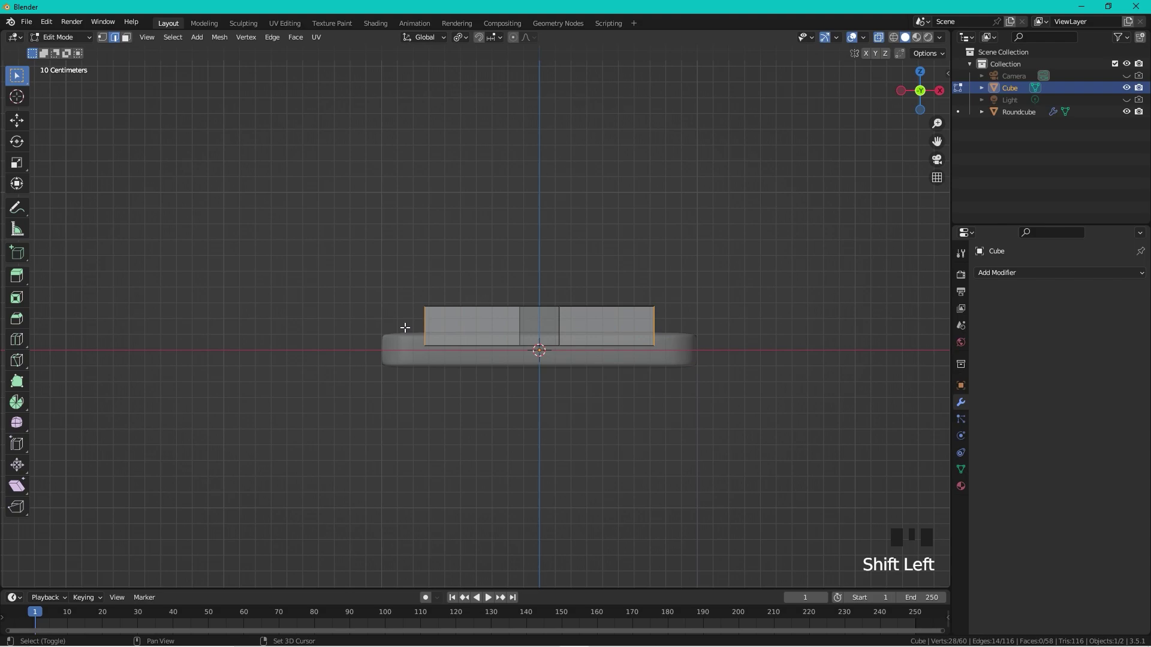
pyautogui.moveTo(655, 210); pyautogui.dragTo(632, 238, button='middle')
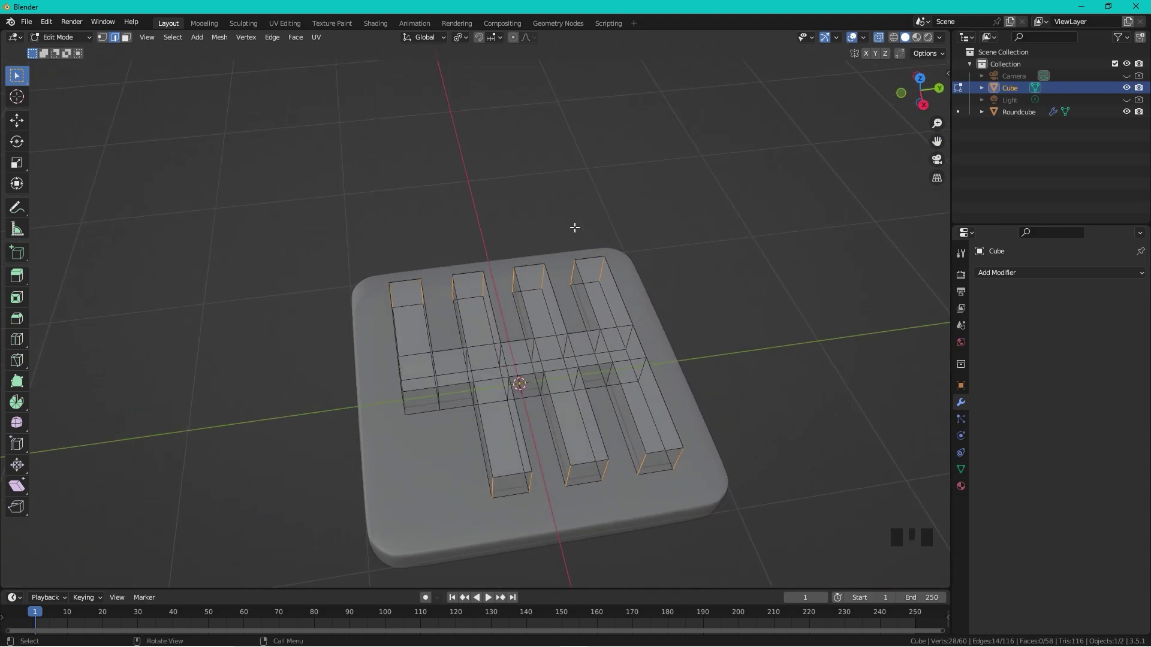
pyautogui.scroll(1, 566, 228)
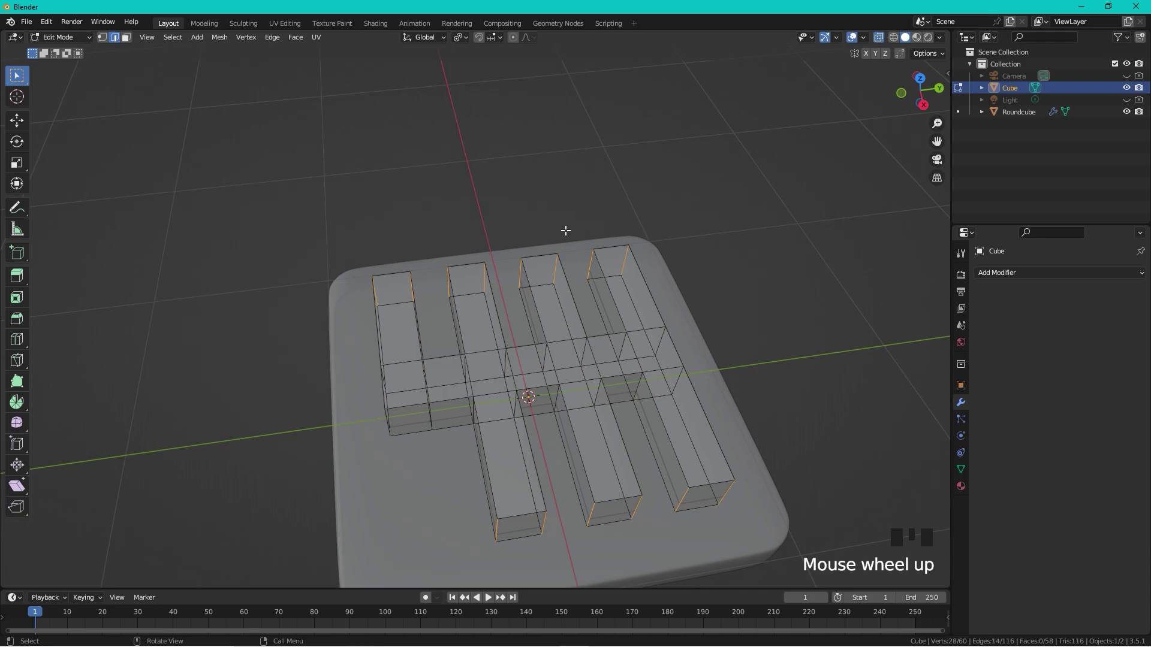
# - Bevel the selected arm-end edges with 7 segments and a width of about 0.09 m to round the arm tips
pyautogui.hotkey('ctrl', 'z')
pyautogui.hotkey('ctrl', 'b')
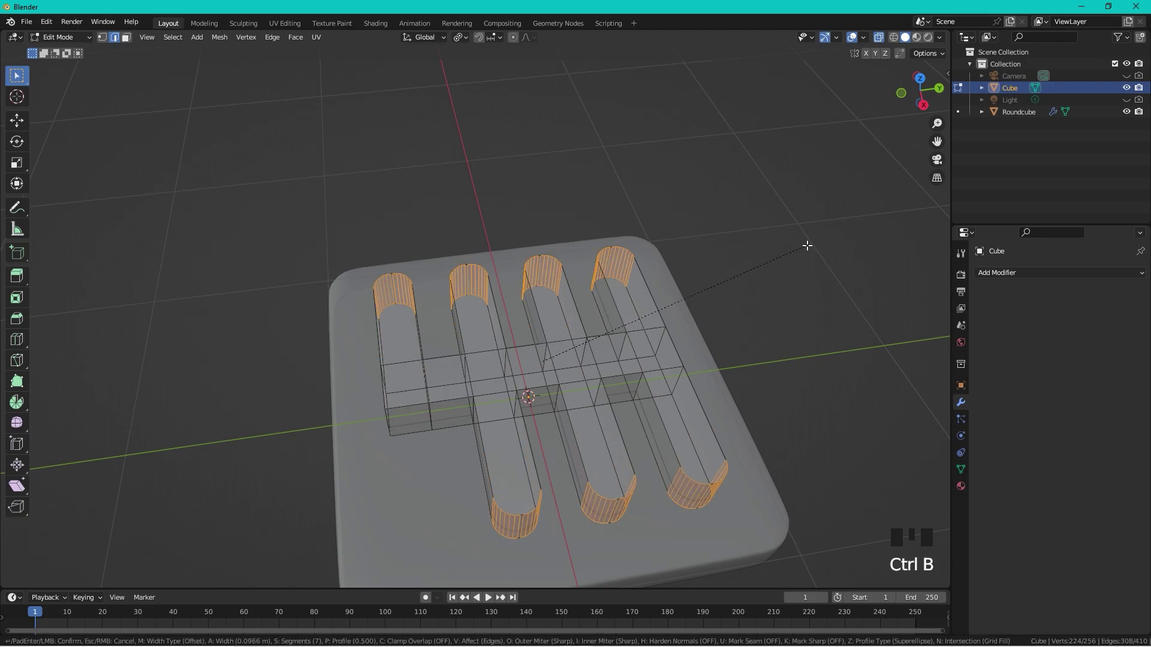
pyautogui.scroll(-1, 806, 246)
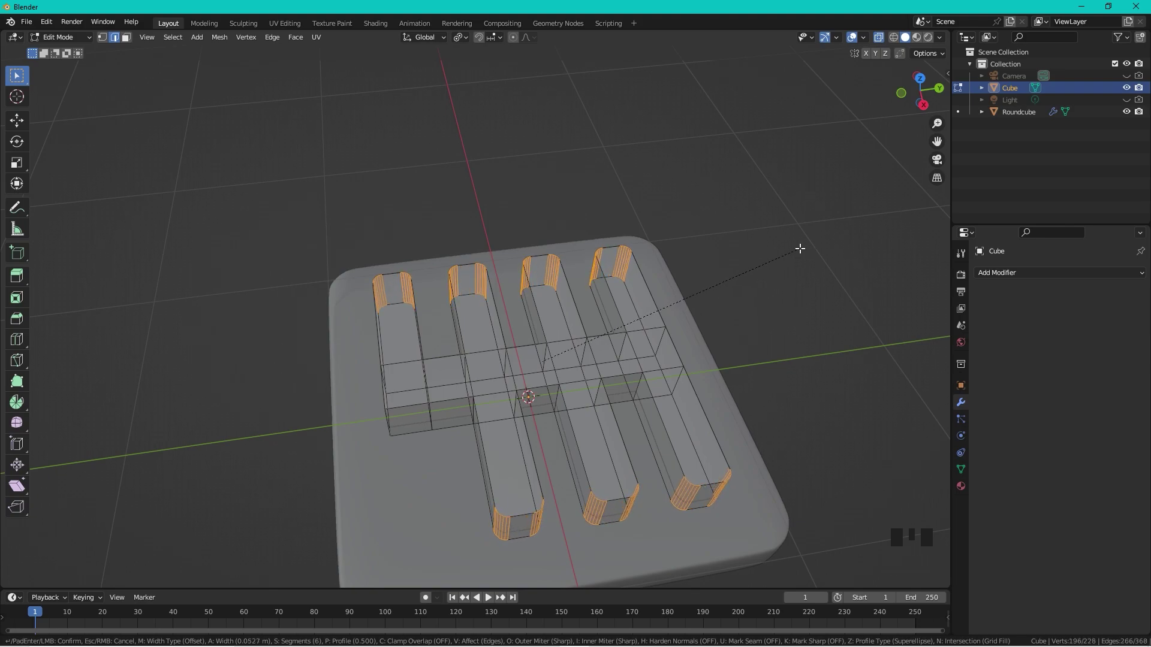
pyautogui.scroll(1, 803, 245)
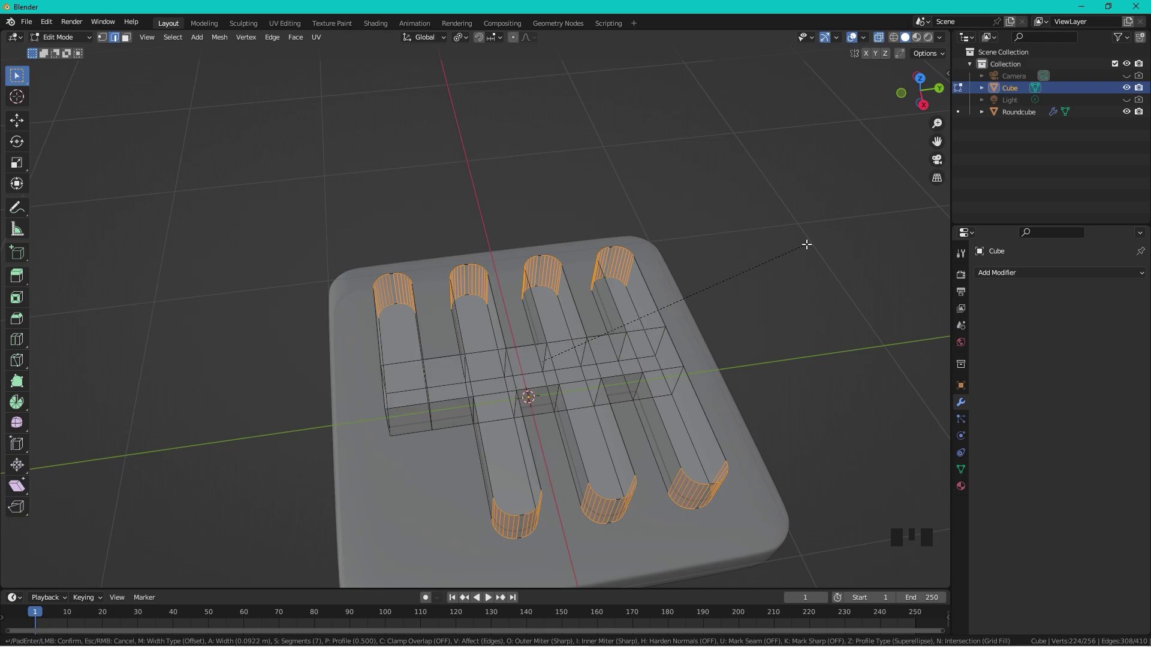
pyautogui.click(806, 244)
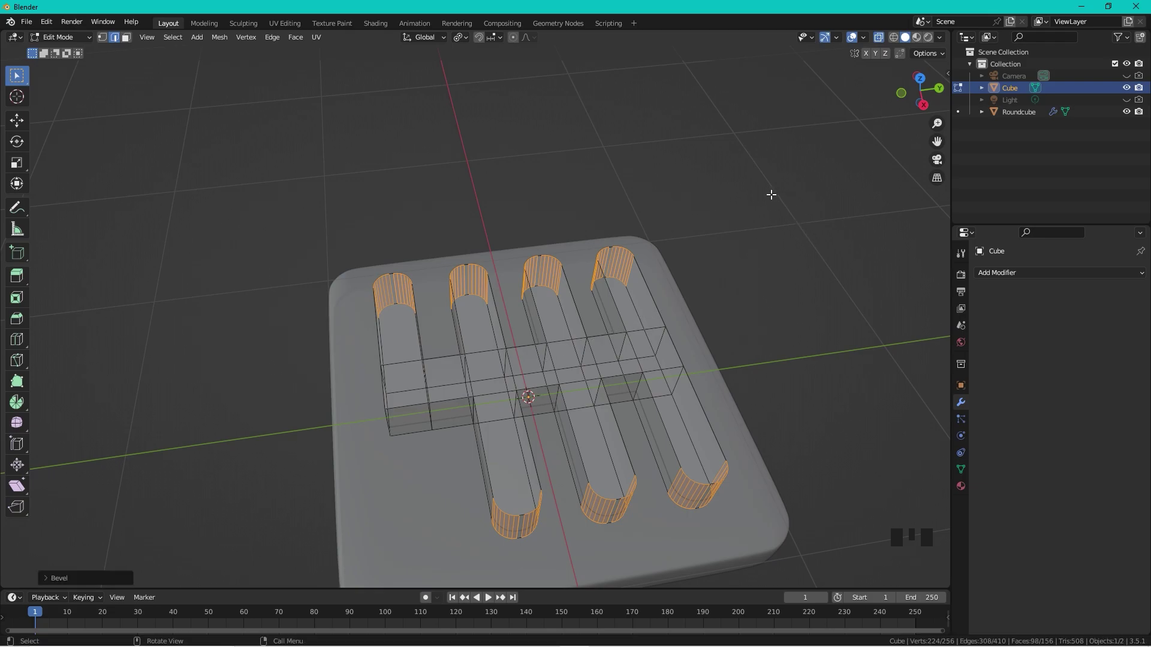
# - Select the eleven vertical edges in the inner corners between arms and bar, plus the vertical edge at the bar's free end corner
pyautogui.click(639, 384)
pyautogui.keyDown('shift'); pyautogui.click(599, 392); pyautogui.keyUp('shift')
pyautogui.keyDown('shift'); pyautogui.click(556, 398); pyautogui.keyUp('shift')
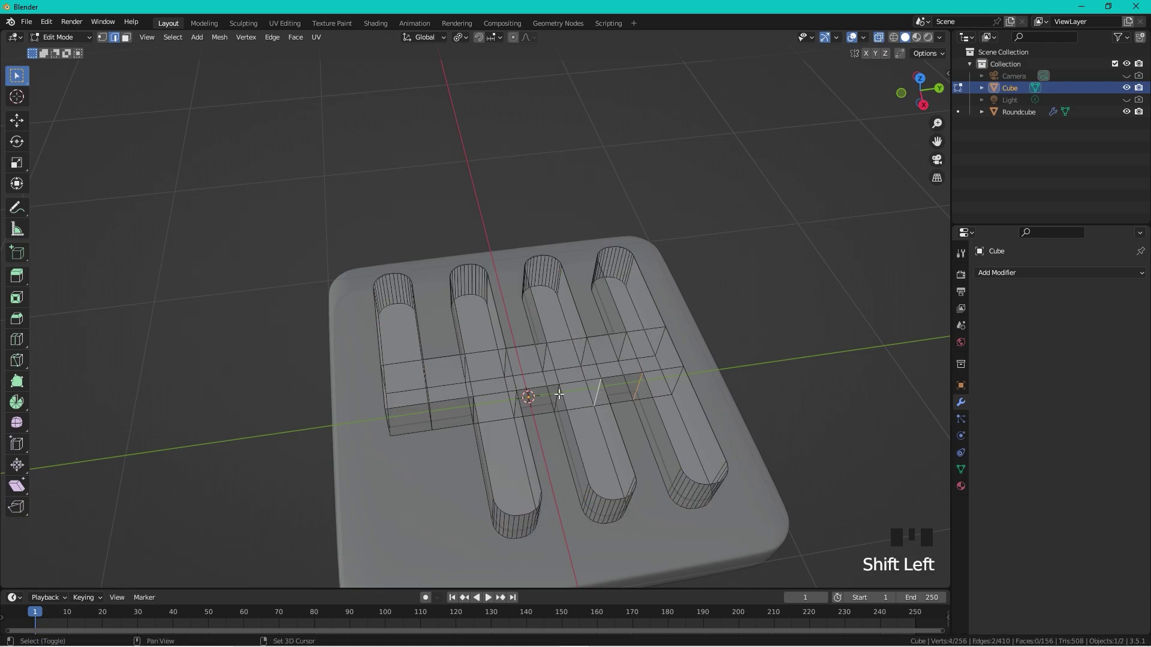
pyautogui.keyDown('shift'); pyautogui.click(517, 404); pyautogui.keyUp('shift')
pyautogui.moveTo(517, 405); pyautogui.dragTo(726, 332, button='middle')
pyautogui.keyDown('shift'); pyautogui.click(523, 276); pyautogui.keyUp('shift')
pyautogui.moveTo(522, 275); pyautogui.dragTo(558, 390, button='middle')
pyautogui.keyDown('shift'); pyautogui.click(558, 390); pyautogui.keyUp('shift')
pyautogui.keyDown('shift'); pyautogui.click(531, 397); pyautogui.keyUp('shift')
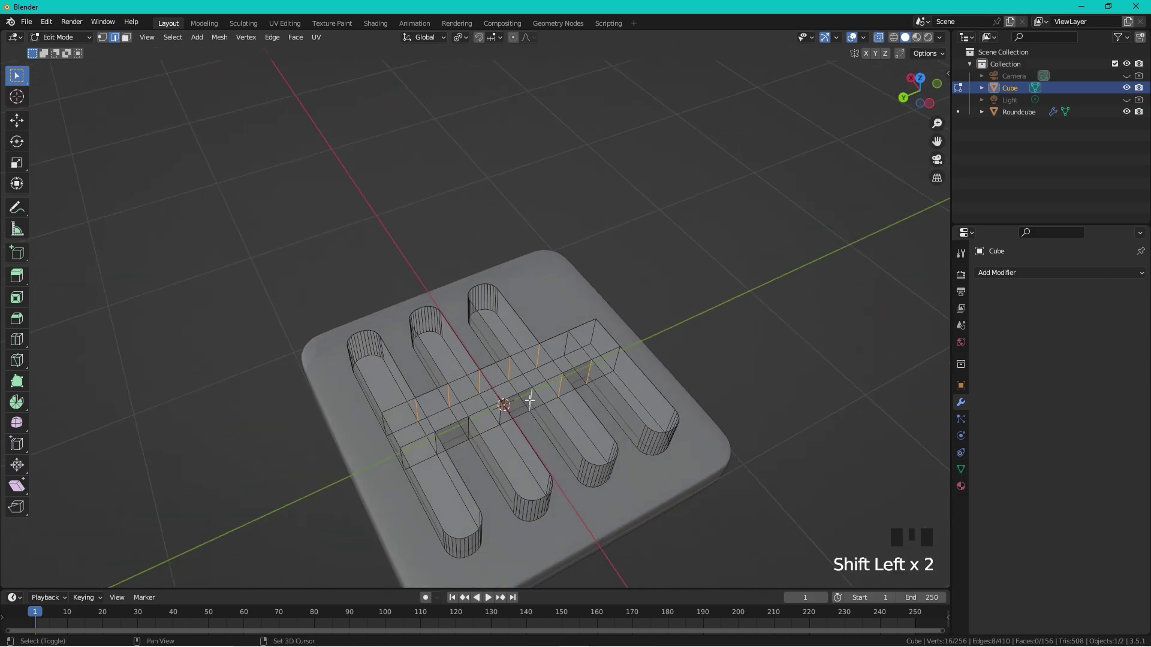
pyautogui.keyDown('shift'); pyautogui.click(503, 414); pyautogui.keyUp('shift')
pyautogui.keyDown('shift'); pyautogui.click(469, 432); pyautogui.keyUp('shift')
pyautogui.keyDown('shift'); pyautogui.click(439, 446); pyautogui.keyUp('shift')
pyautogui.moveTo(438, 446); pyautogui.dragTo(628, 397, button='middle')
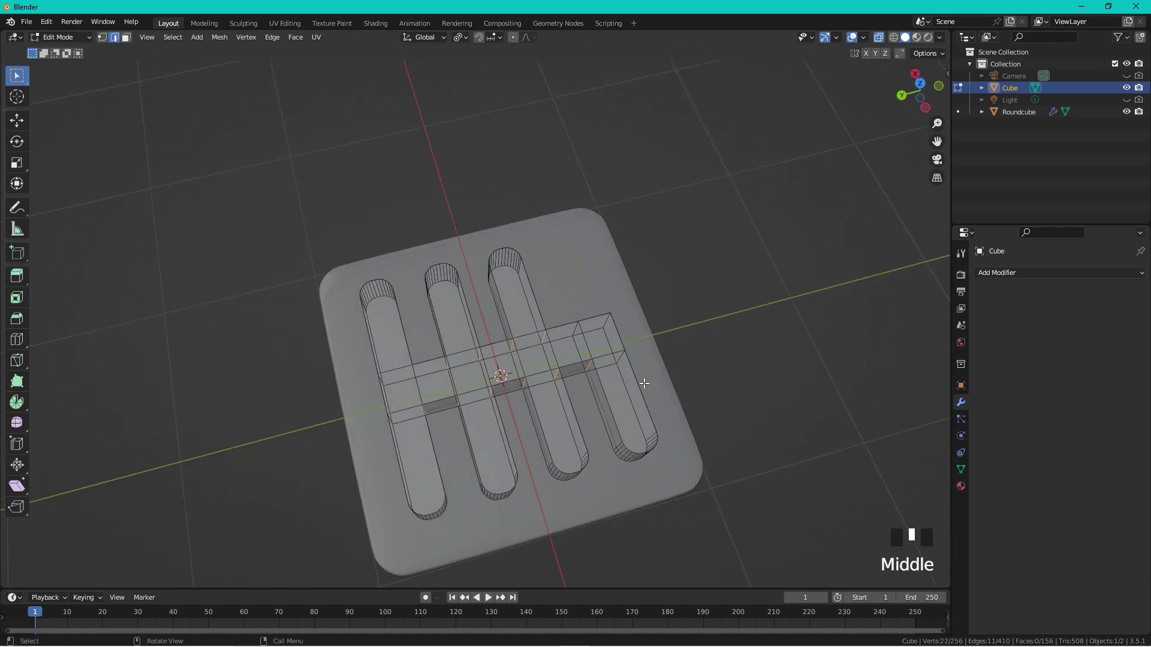
pyautogui.keyDown('shift'); pyautogui.click(608, 319); pyautogui.keyUp('shift')
pyautogui.moveTo(660, 313); pyautogui.dragTo(675, 264, button='middle')
# - Bevel the selected corner edges with 5 segments and a width of about 0.05 m, then clear the selection
pyautogui.hotkey('ctrl', 'b')
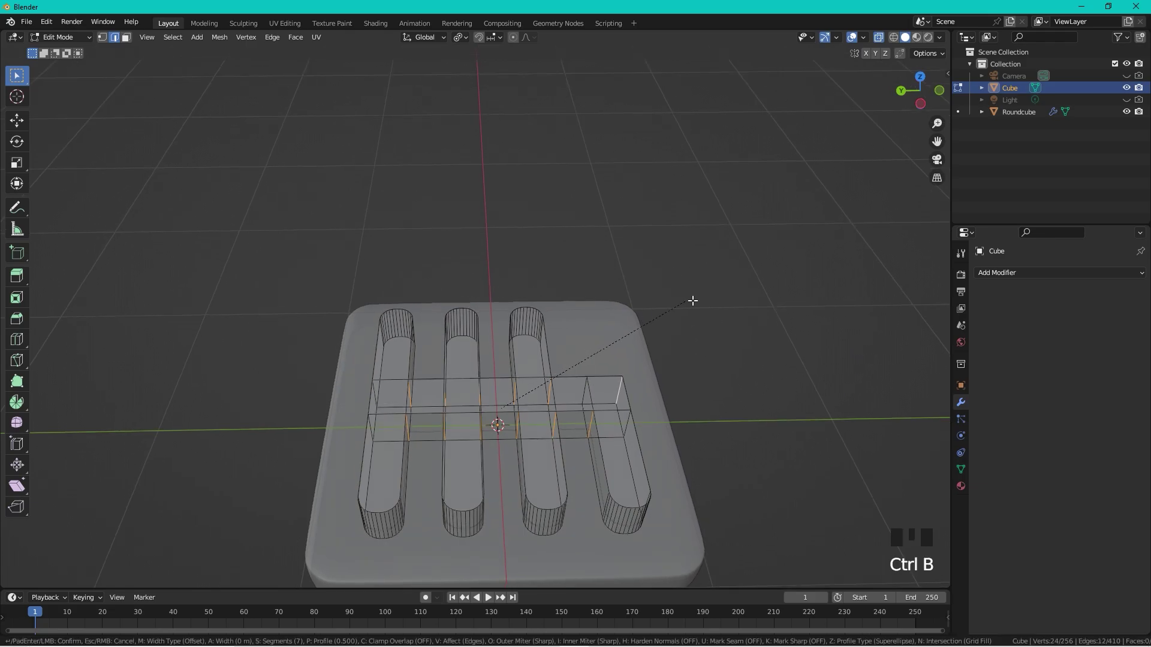
pyautogui.scroll(-2, 703, 305)
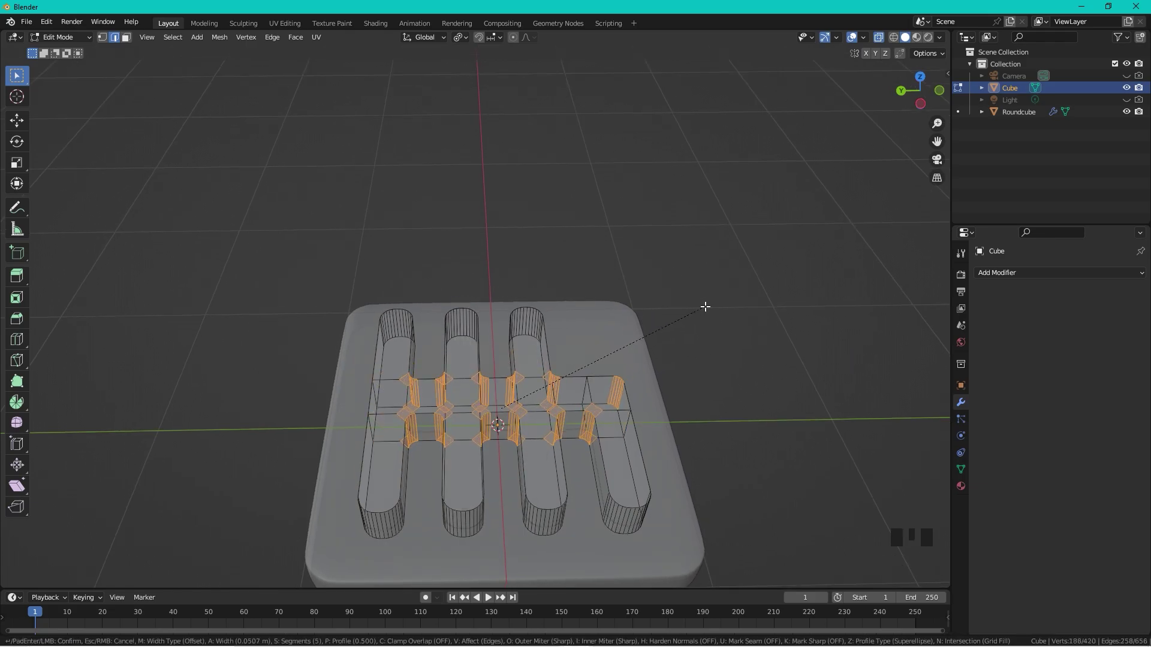
pyautogui.click(705, 307)
pyautogui.moveTo(709, 308); pyautogui.dragTo(615, 345, button='middle')
pyautogui.click(684, 321)
# - Return to Object Mode, shade the comb shape smooth and enable Auto Smooth at 30°
pyautogui.press('Tab')
pyautogui.scroll(-3, 542, 397)
pyautogui.scroll(3, 542, 398)
pyautogui.rightClick(542, 397)
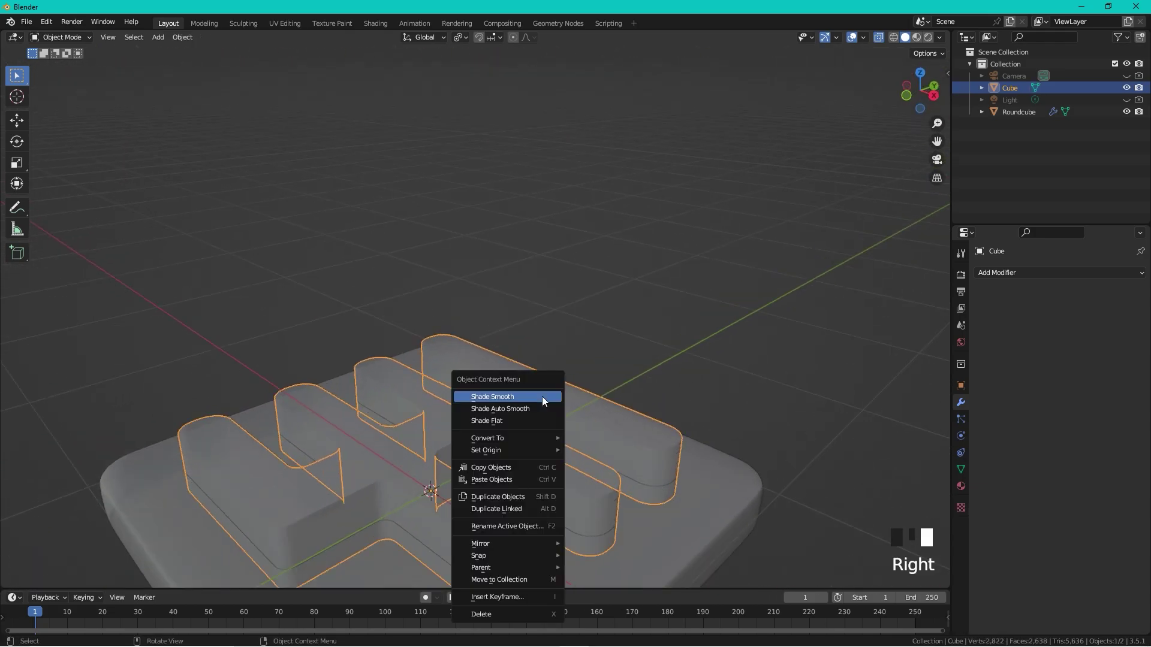
pyautogui.click(542, 397)
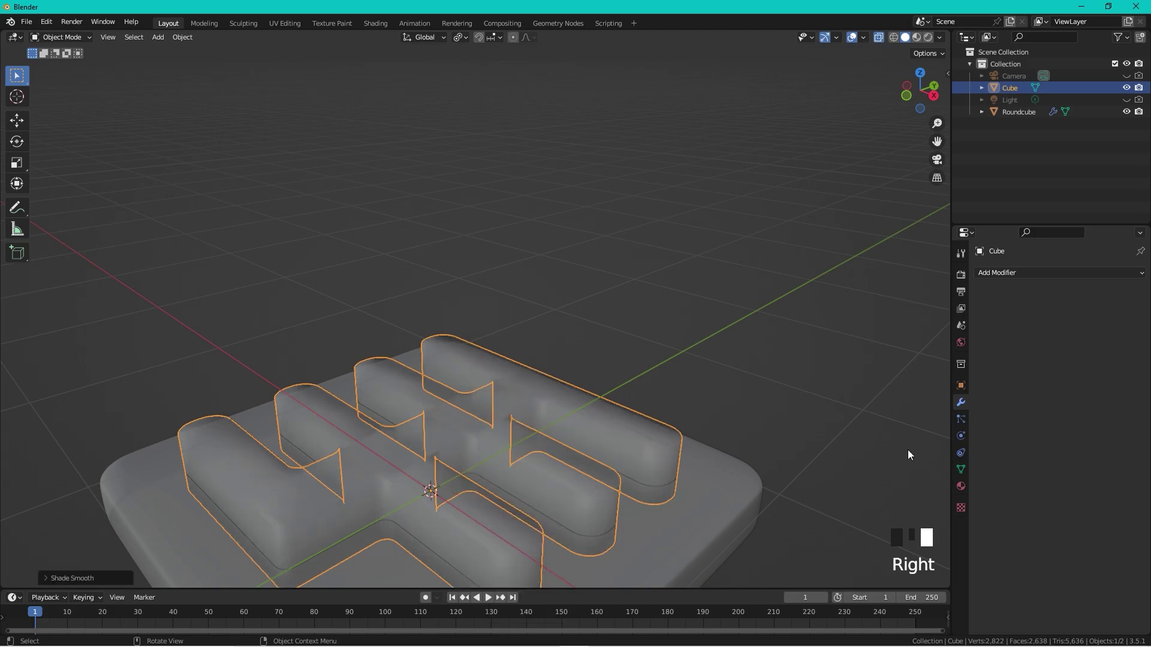
pyautogui.click(961, 470)
pyautogui.click(1023, 519)
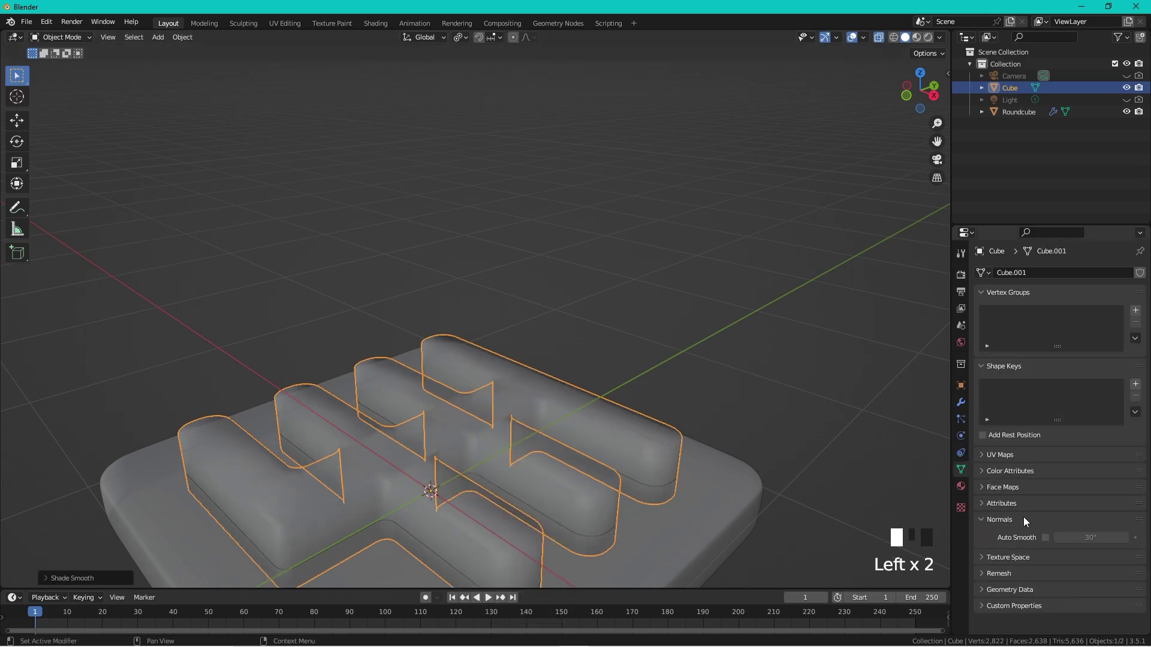
pyautogui.click(1045, 537)
# - Stretch the whole comb mesh along Z and lower it so it passes completely through the slab, finishing in Object Mode
pyautogui.moveTo(670, 437)
pyautogui.mouseDown(button='middle')
pyautogui.moveTo(763, 274)
pyautogui.moveTo(566, 356)
pyautogui.mouseUp(button='middle')
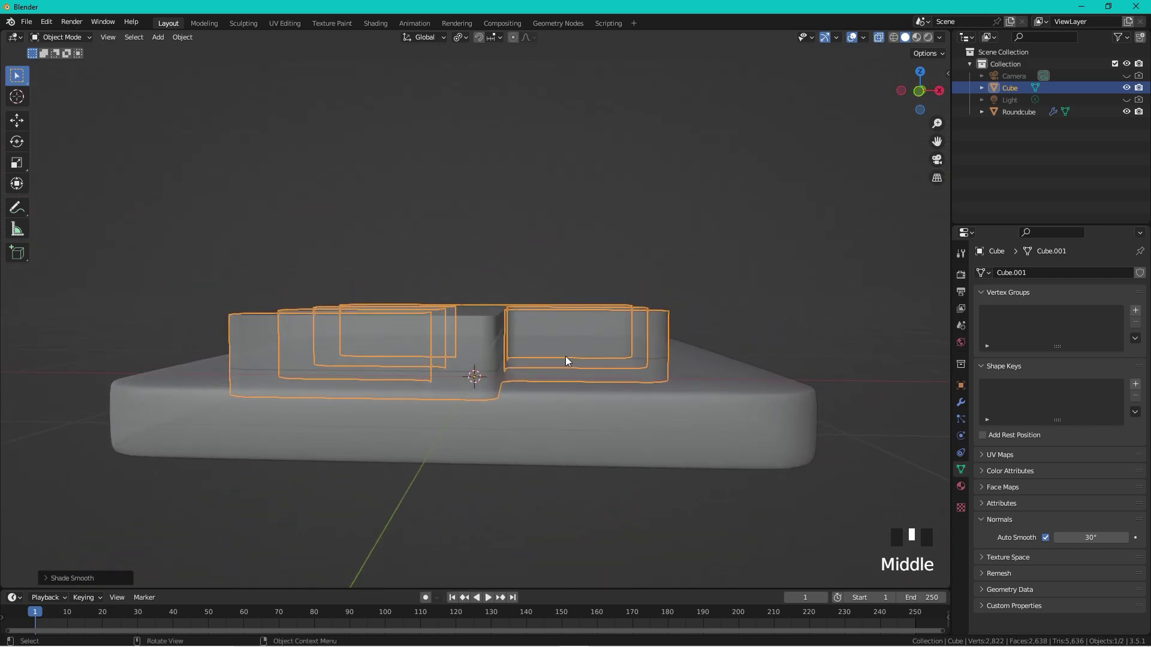
pyautogui.press('Tab')
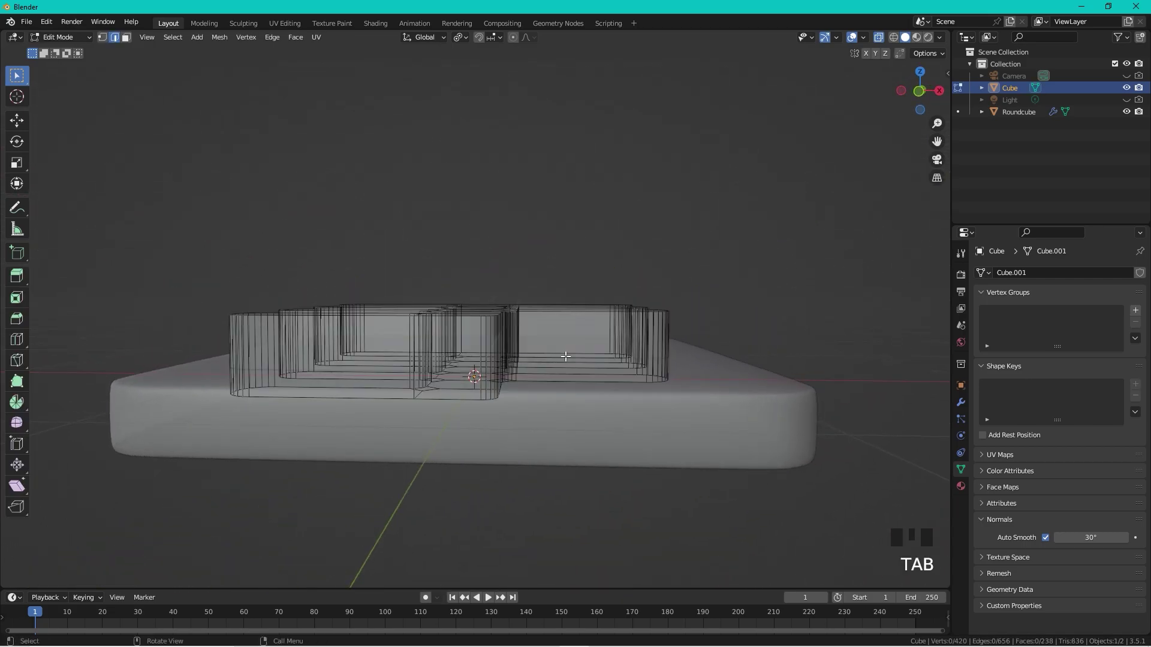
pyautogui.press('a')
pyautogui.press('s')
pyautogui.press('z')
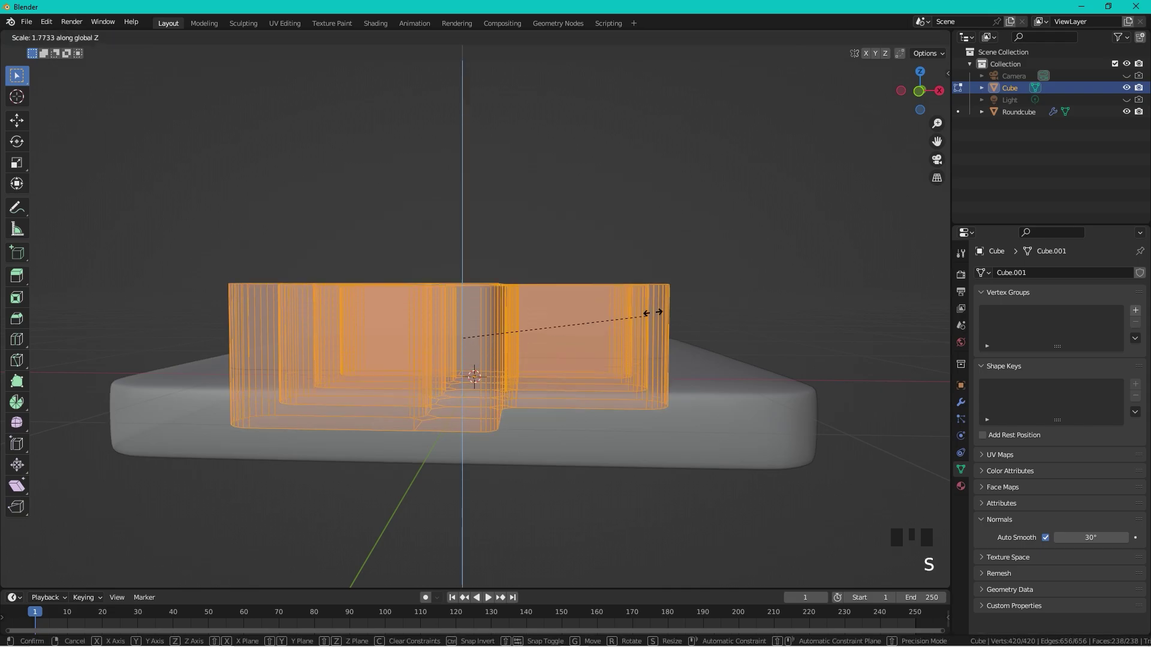
pyautogui.click(709, 280)
pyautogui.press('g')
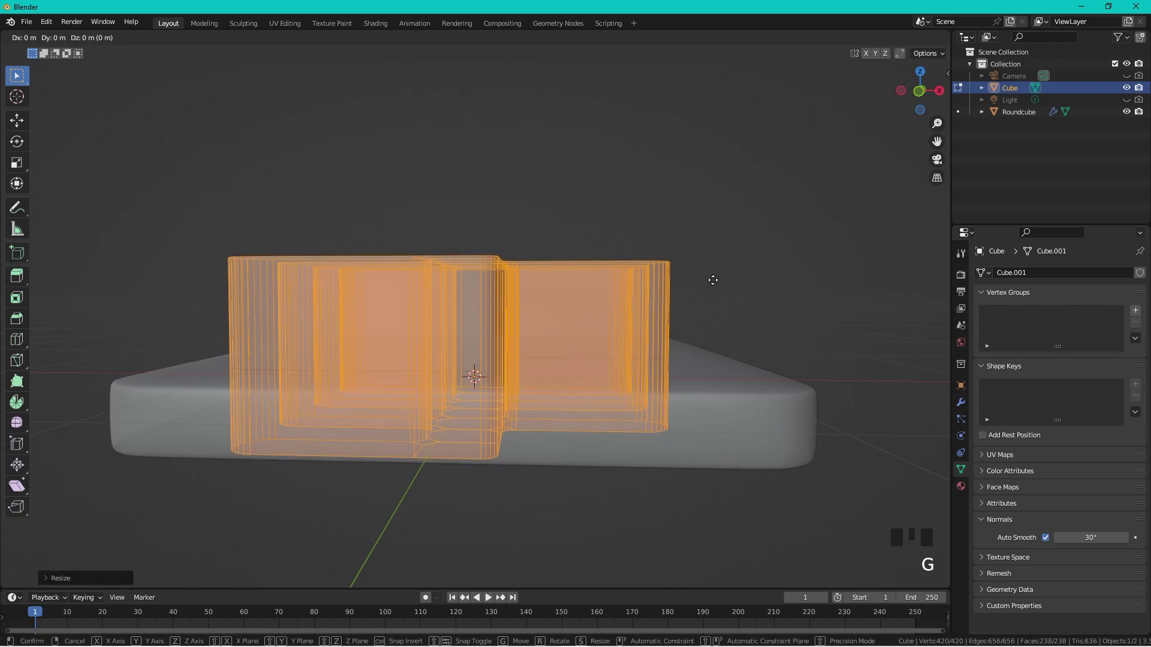
pyautogui.click(703, 326)
pyautogui.moveTo(702, 325); pyautogui.dragTo(728, 348, button='middle')
pyautogui.press('Tab')
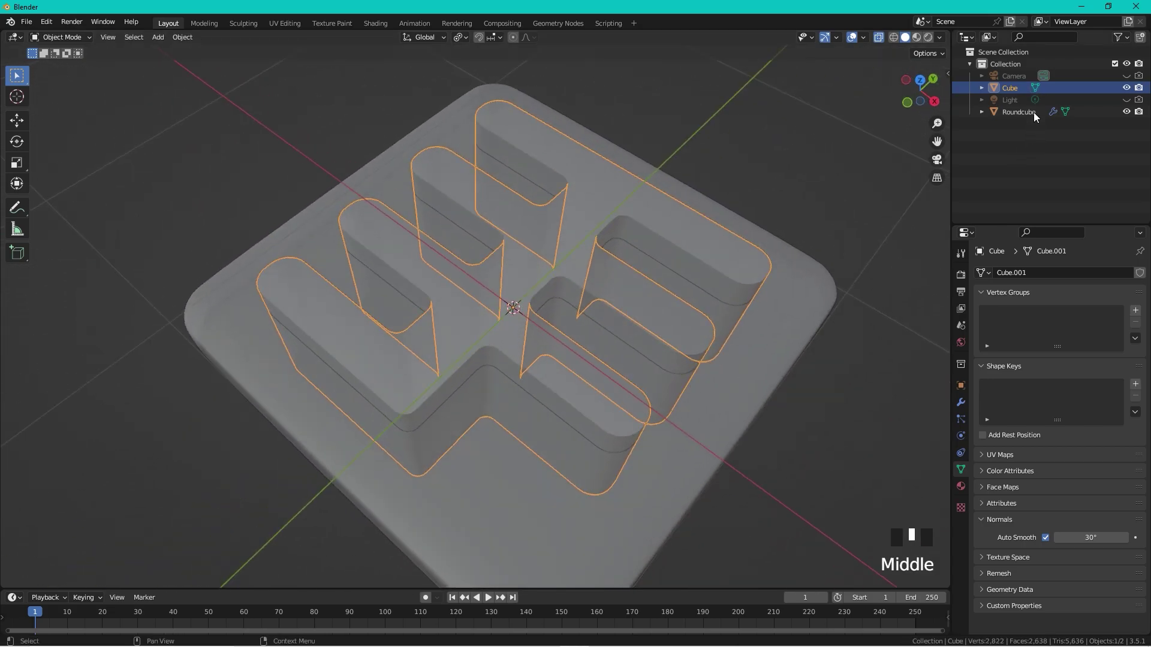
# - Rename the comb-shaped object as "boolian cut"
pyautogui.doubleClick(1015, 88)
pyautogui.write('b')
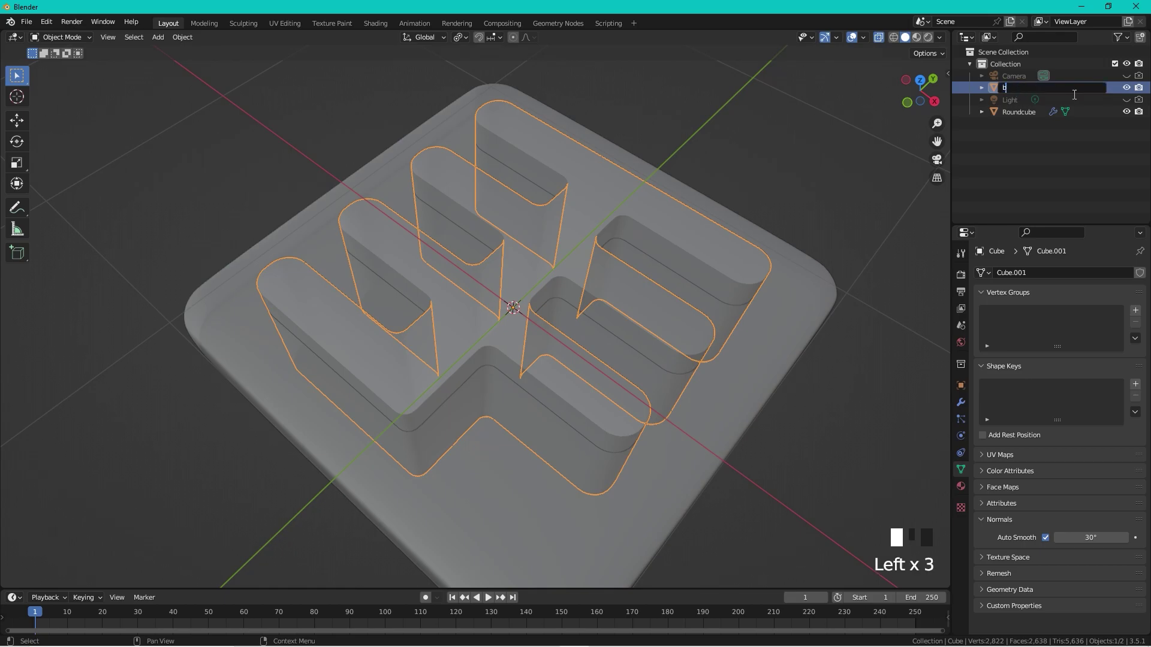
pyautogui.write('oolian cut')
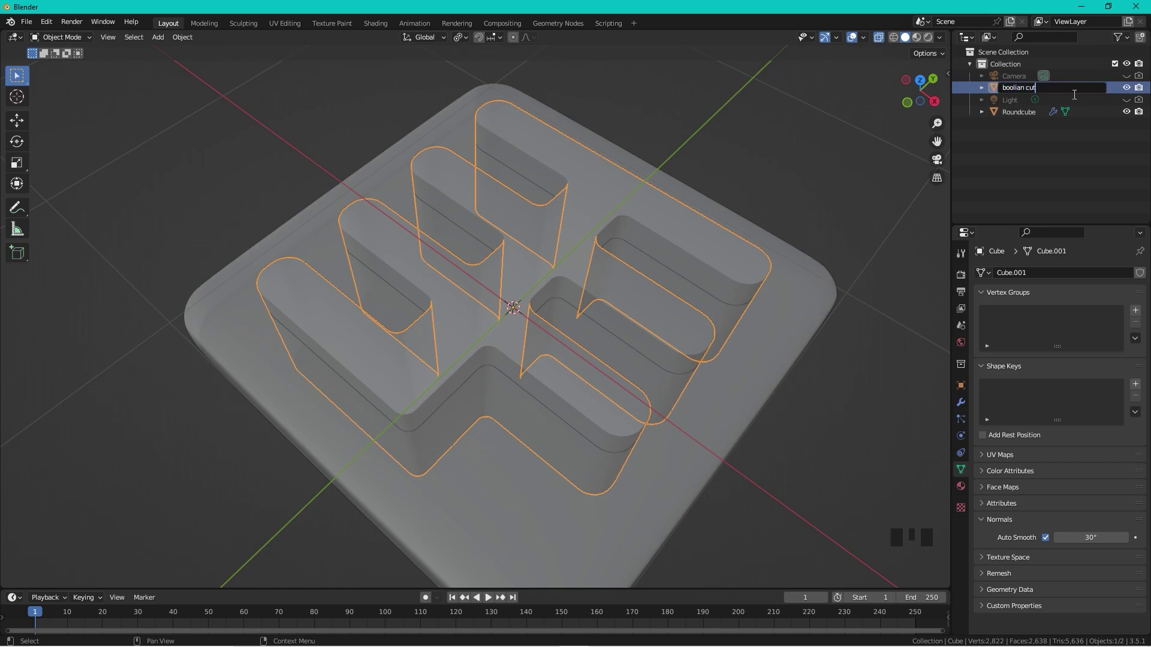
pyautogui.press('Return')
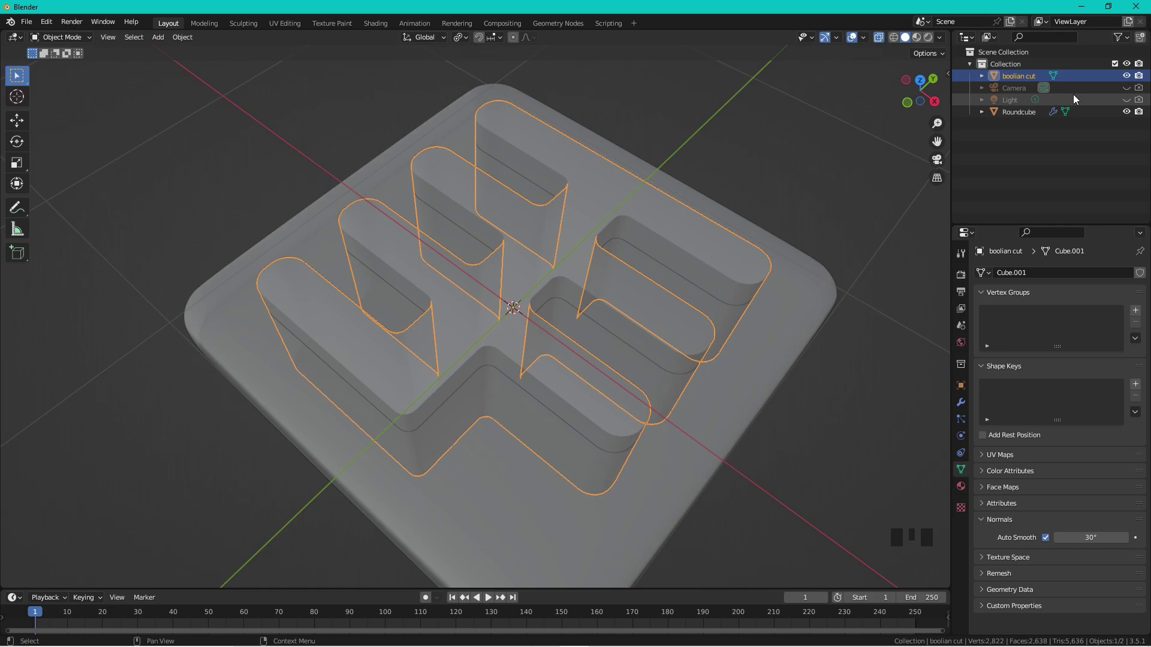
# - Add a Boolean modifier set to Difference to the slab, with boolian cut as its target object
pyautogui.click(775, 347)
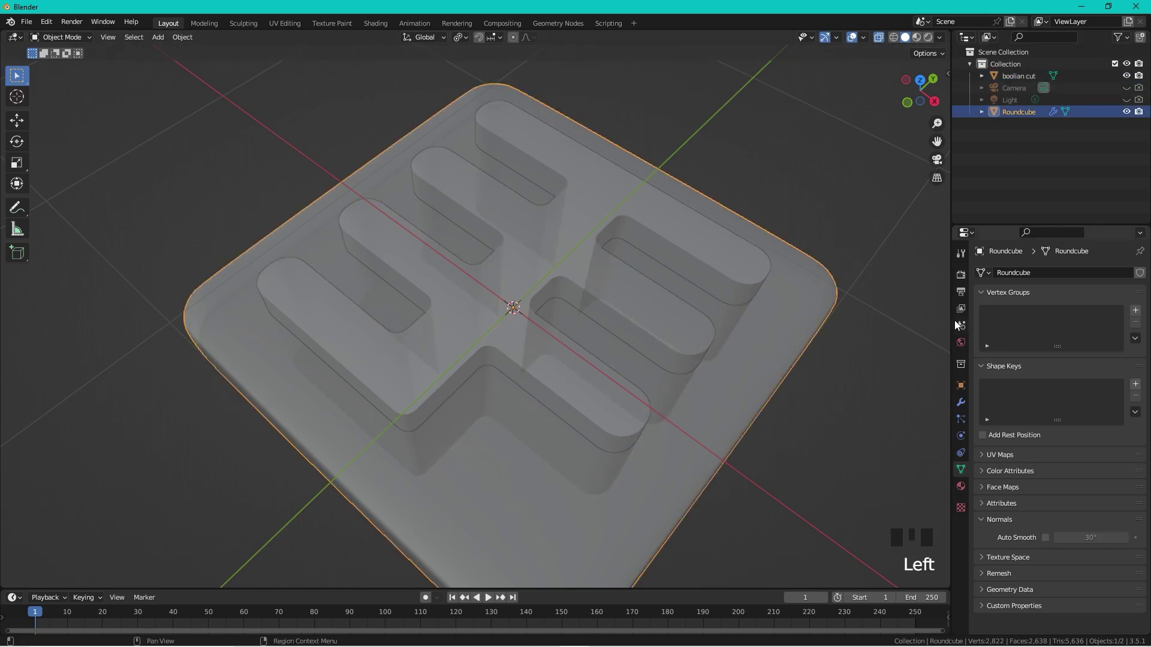
pyautogui.click(960, 403)
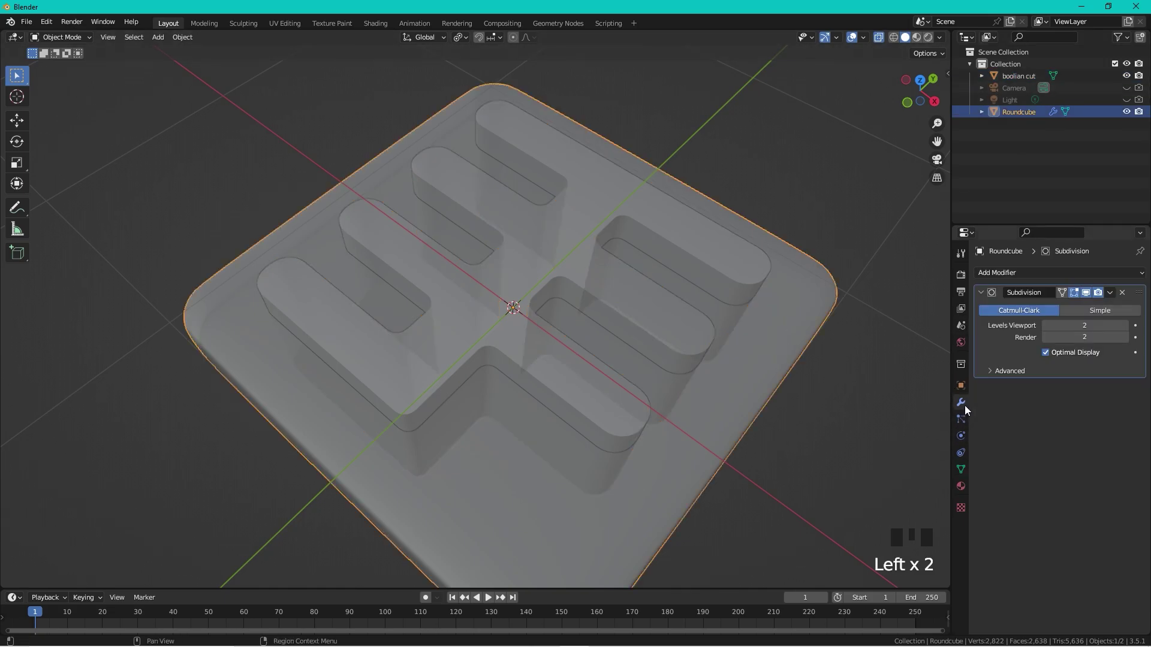
pyautogui.click(1056, 272)
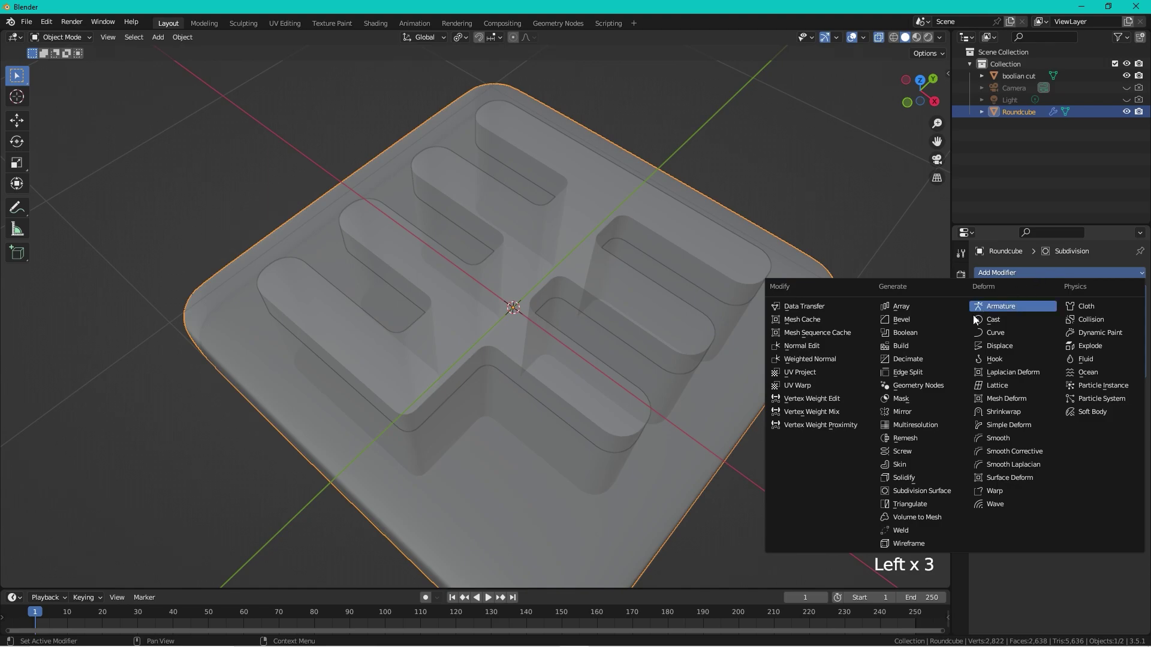
pyautogui.click(919, 332)
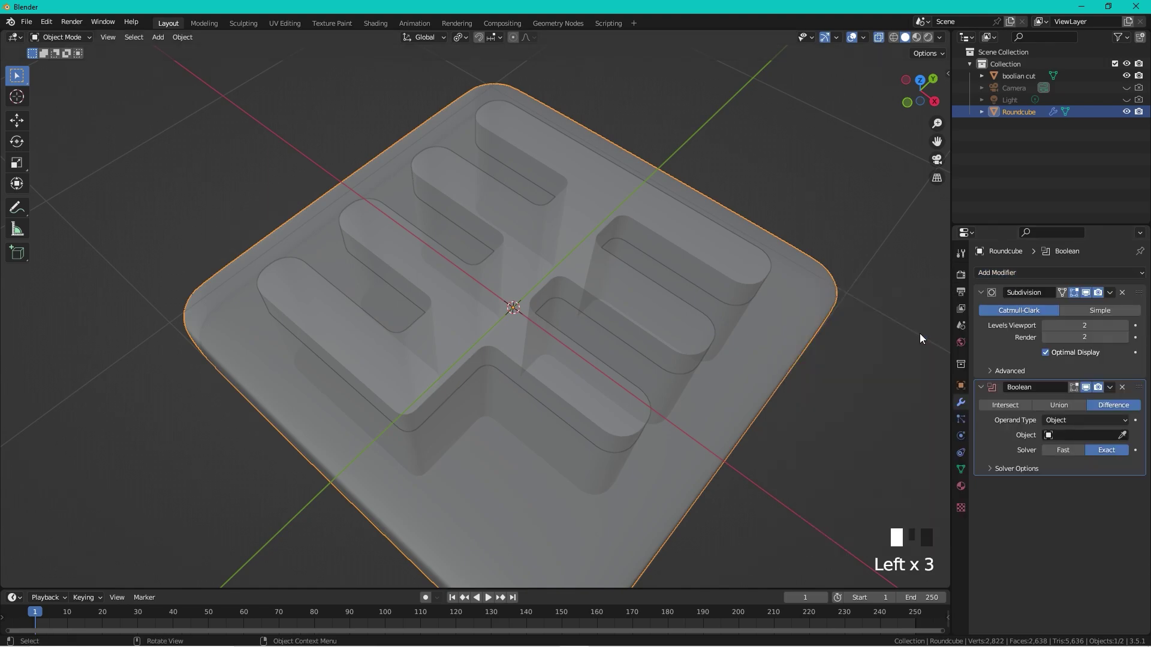
pyautogui.click(1122, 435)
pyautogui.click(683, 243)
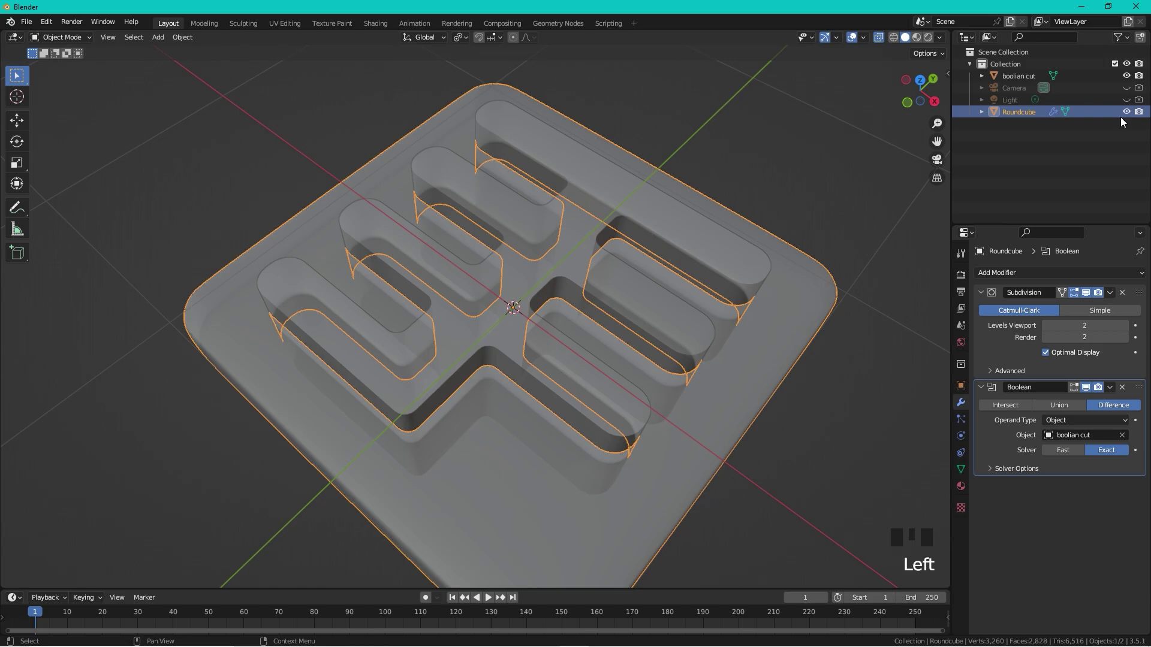
# - Hide the boolian cut object and switch the viewport from X-ray to Material Preview shading
pyautogui.click(1127, 76)
pyautogui.click(757, 237)
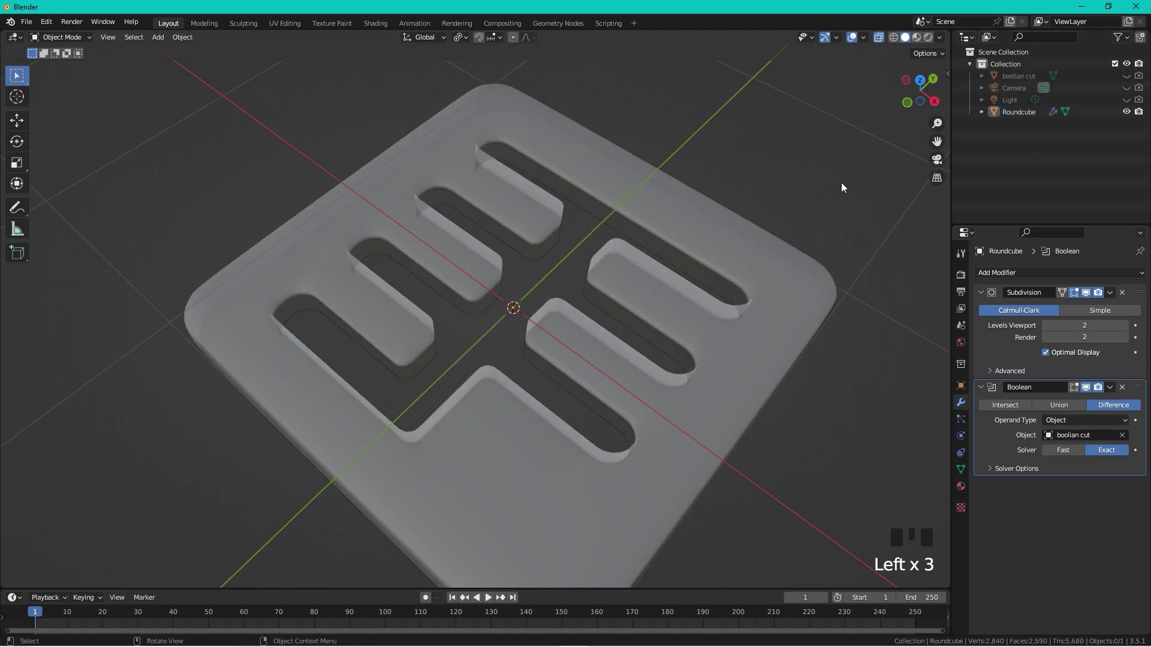
pyautogui.hotkey('alt', 'z')
pyautogui.moveTo(756, 258)
pyautogui.mouseDown(button='middle')
pyautogui.moveTo(730, 240)
pyautogui.moveTo(677, 251)
pyautogui.moveTo(670, 302)
pyautogui.moveTo(725, 280)
pyautogui.moveTo(703, 253)
pyautogui.moveTo(674, 249)
pyautogui.moveTo(649, 404)
pyautogui.moveTo(612, 366)
pyautogui.mouseUp(button='middle')
pyautogui.scroll(-2, 724, 281)
pyautogui.click(915, 40)
# - Give the slab a new material with a slightly darker grey base colour, Metallic 1.000 and Roughness 0.350
pyautogui.click(667, 380)
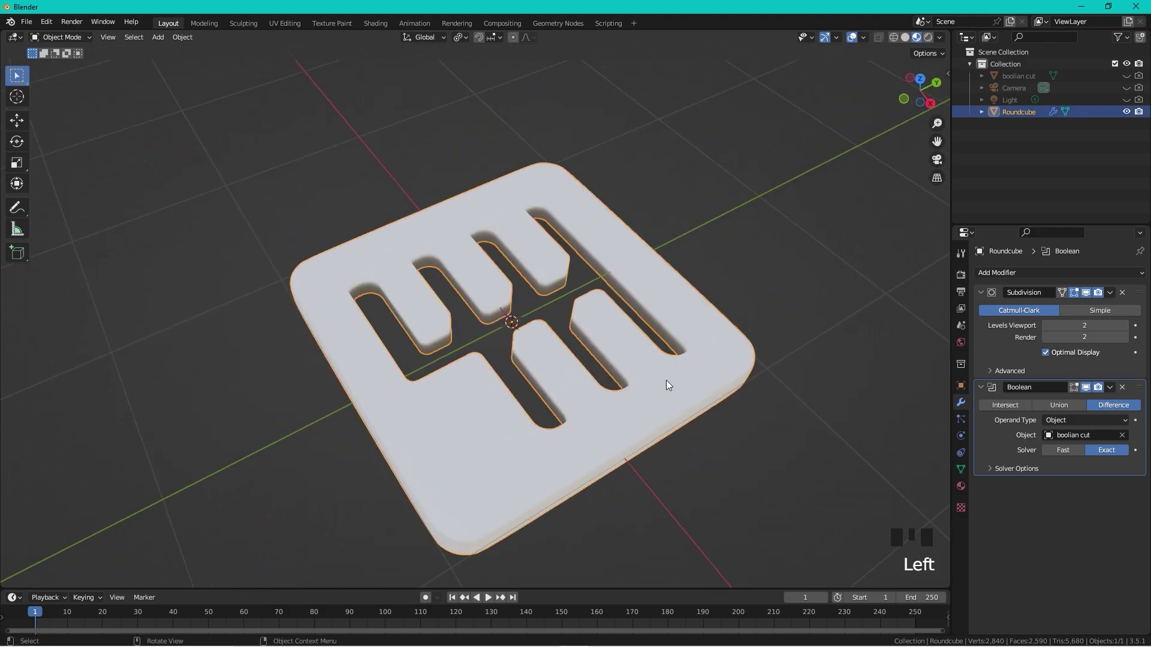
pyautogui.click(961, 486)
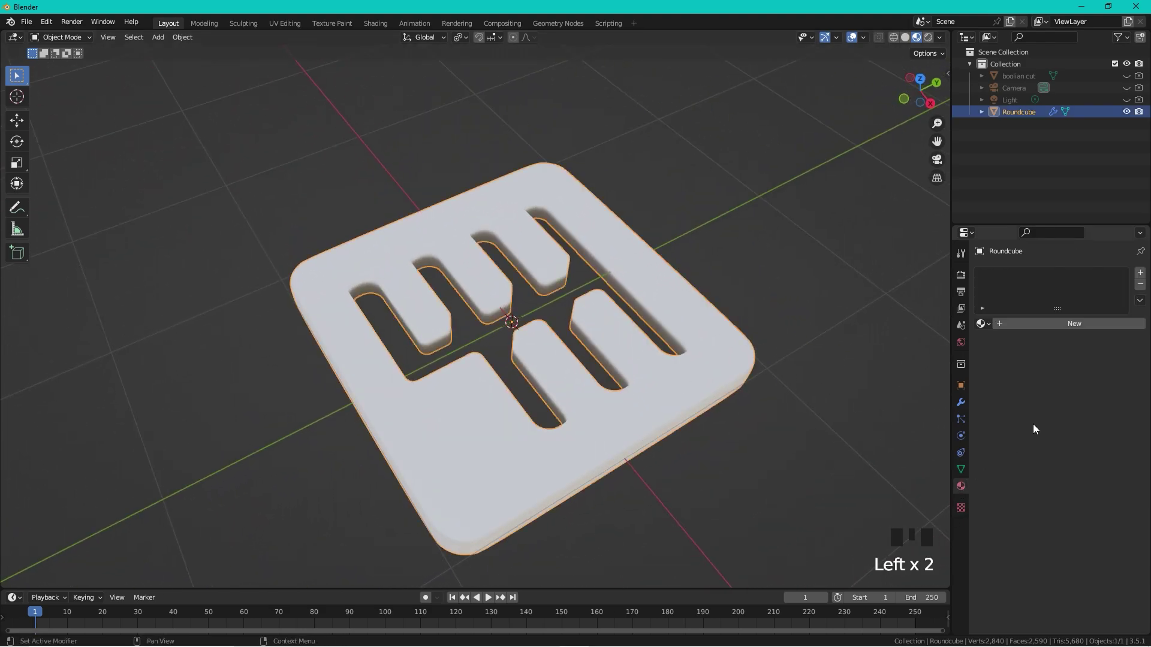
pyautogui.click(1070, 325)
pyautogui.click(1083, 429)
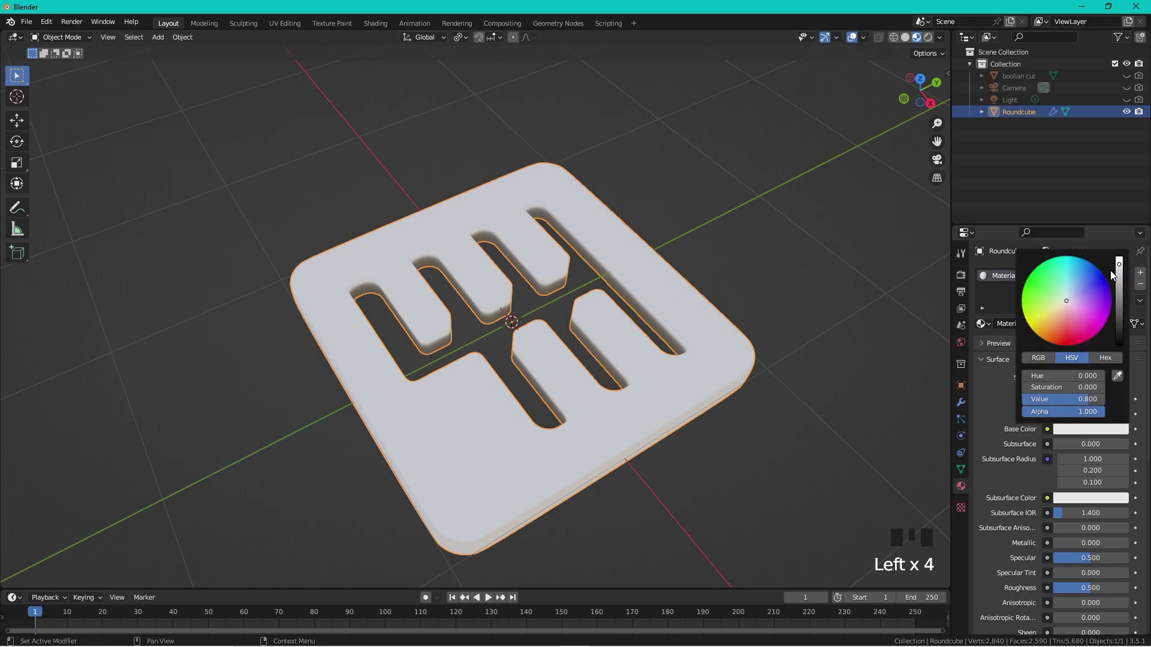
pyautogui.scroll(-2, 1110, 271)
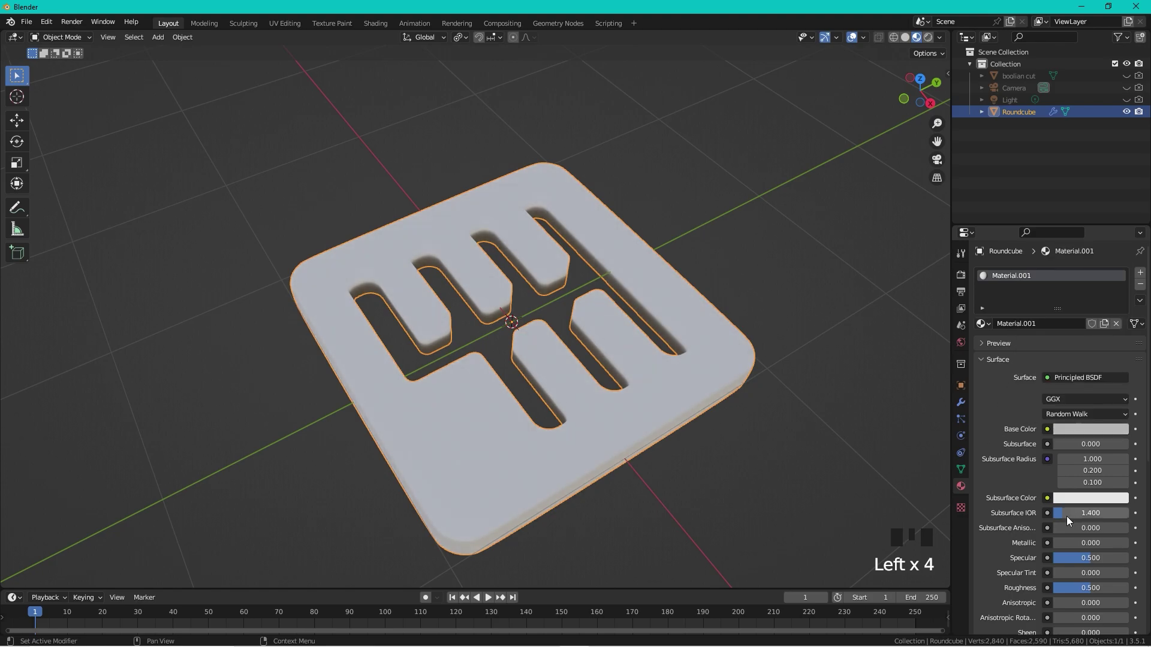
pyautogui.moveTo(1056, 542); pyautogui.dragTo(1098, 543)
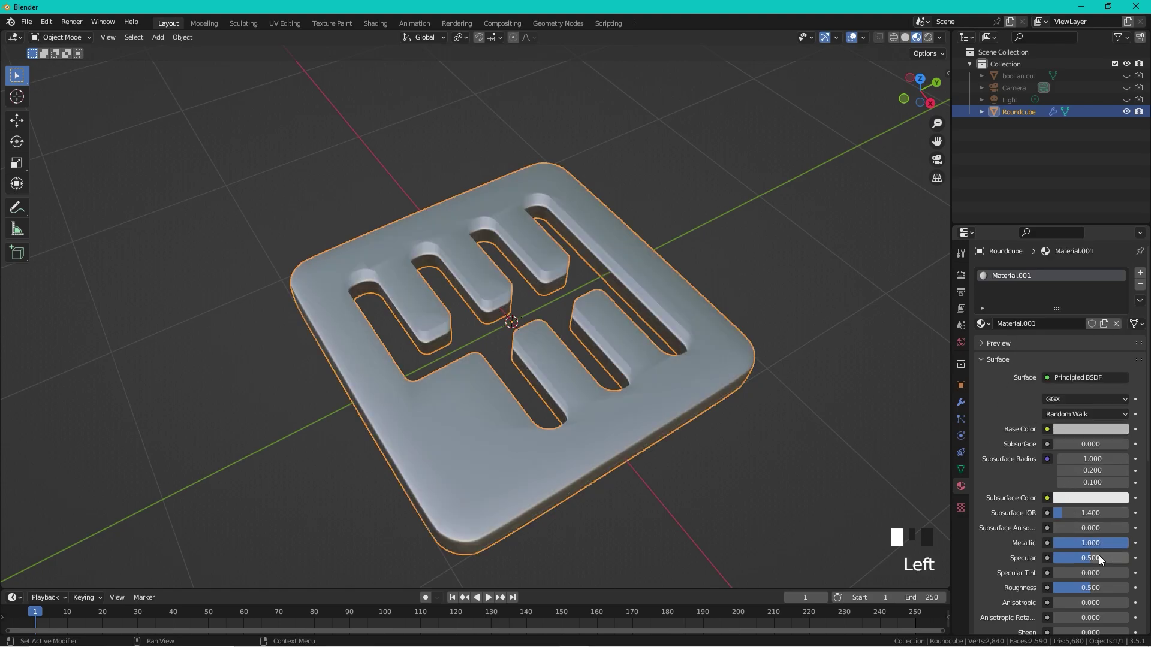
pyautogui.moveTo(1081, 586); pyautogui.dragTo(1070, 587)
# - Enable Auto Smooth at 30° for the slab's normals, then clear the selection
pyautogui.moveTo(794, 448); pyautogui.dragTo(437, 293, button='middle')
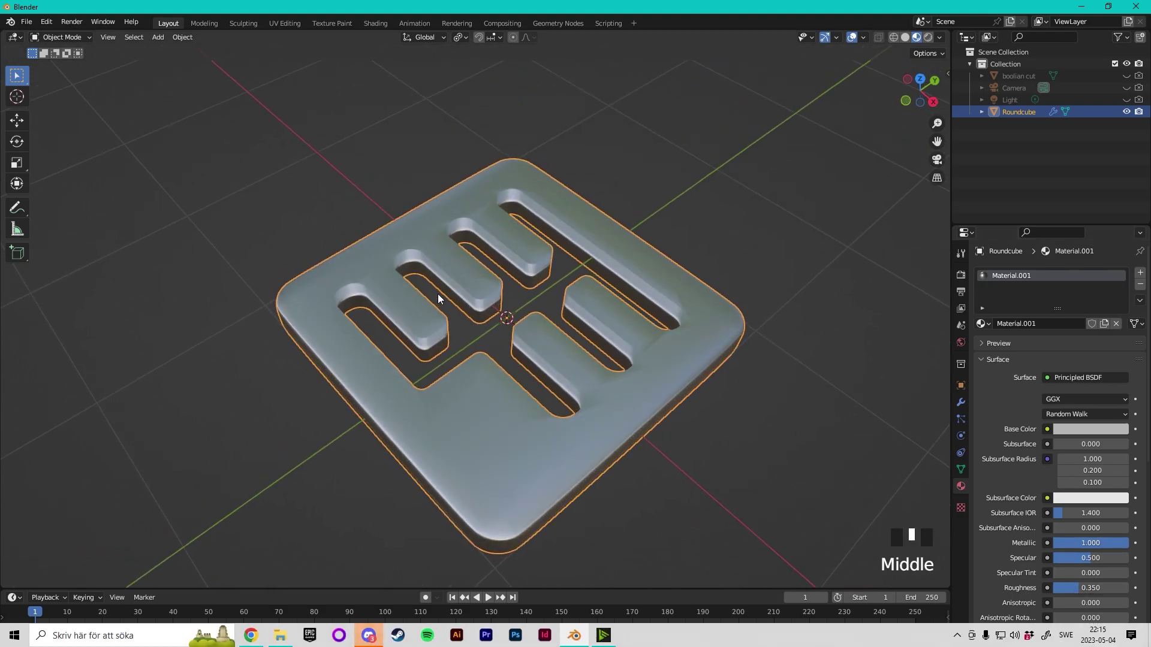
pyautogui.scroll(2, 440, 254)
pyautogui.scroll(1, 440, 250)
pyautogui.scroll(-1, 440, 247)
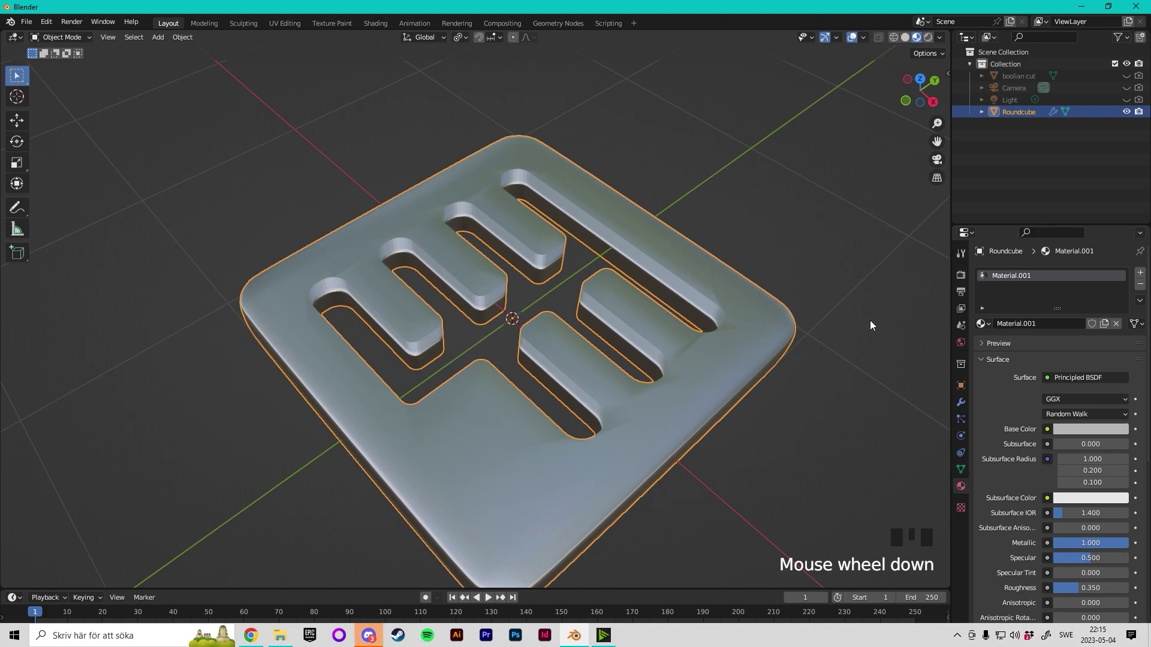
pyautogui.click(960, 469)
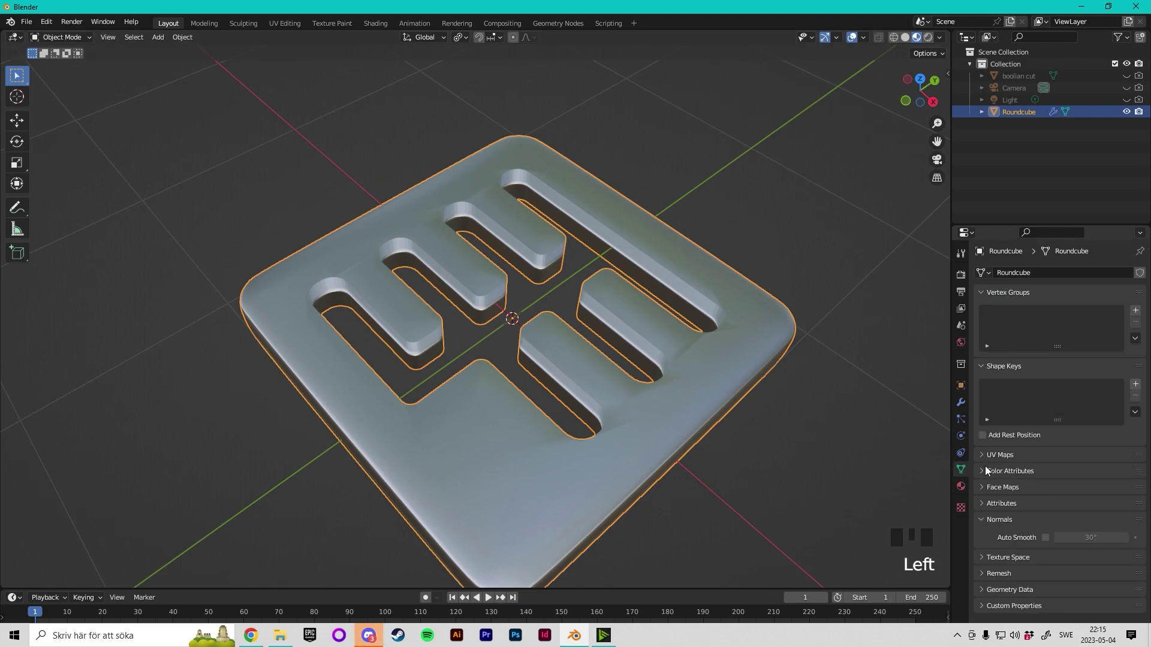
pyautogui.click(1044, 537)
pyautogui.moveTo(897, 419)
pyautogui.mouseDown(button='middle')
pyautogui.moveTo(667, 204)
pyautogui.moveTo(658, 146)
pyautogui.moveTo(596, 172)
pyautogui.moveTo(509, 172)
pyautogui.moveTo(684, 195)
pyautogui.moveTo(649, 175)
pyautogui.moveTo(675, 170)
pyautogui.mouseUp(button='middle')
pyautogui.scroll(-2, 650, 174)
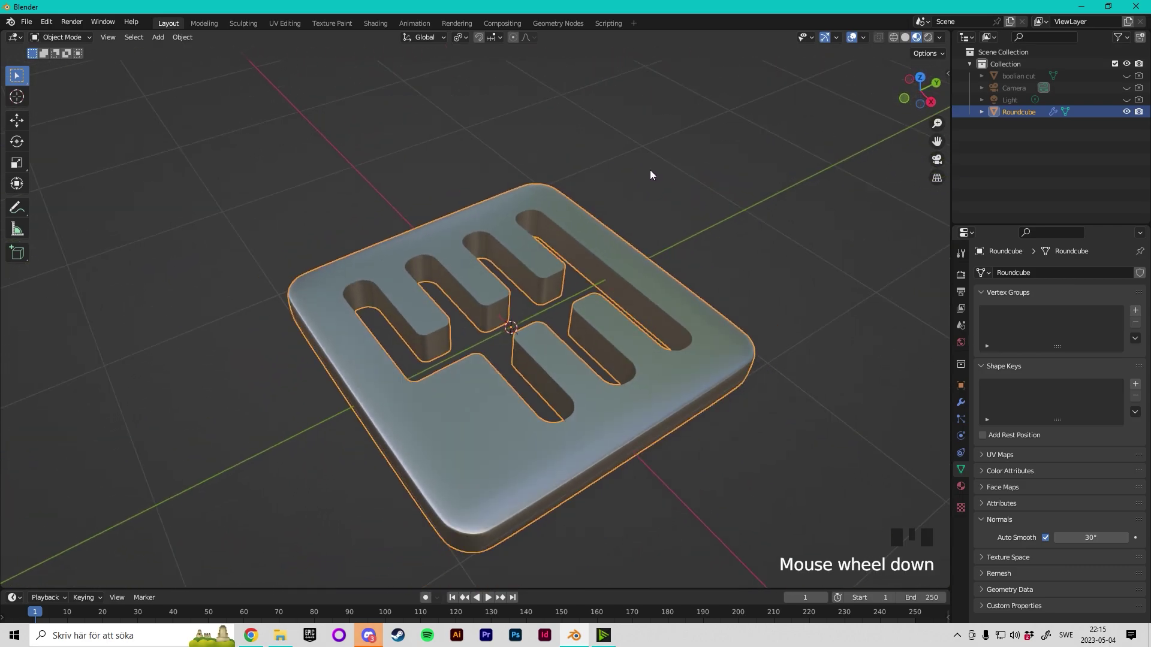
pyautogui.click(649, 217)
# - Add a cylinder at the slab's centre and scale it down to about 0.30, then again by about 0.46
pyautogui.keyDown('shift'); pyautogui.moveTo(649, 217); pyautogui.dragTo(558, 244, button='middle'); pyautogui.keyUp('shift')
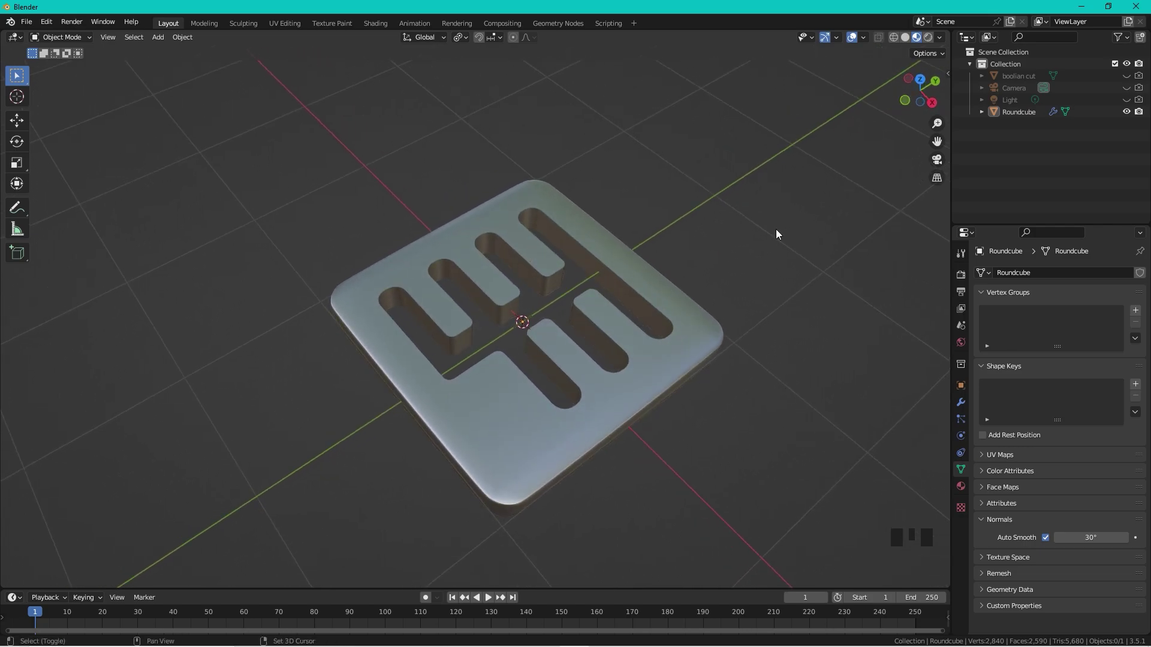
pyautogui.hotkey('shift', 'a')
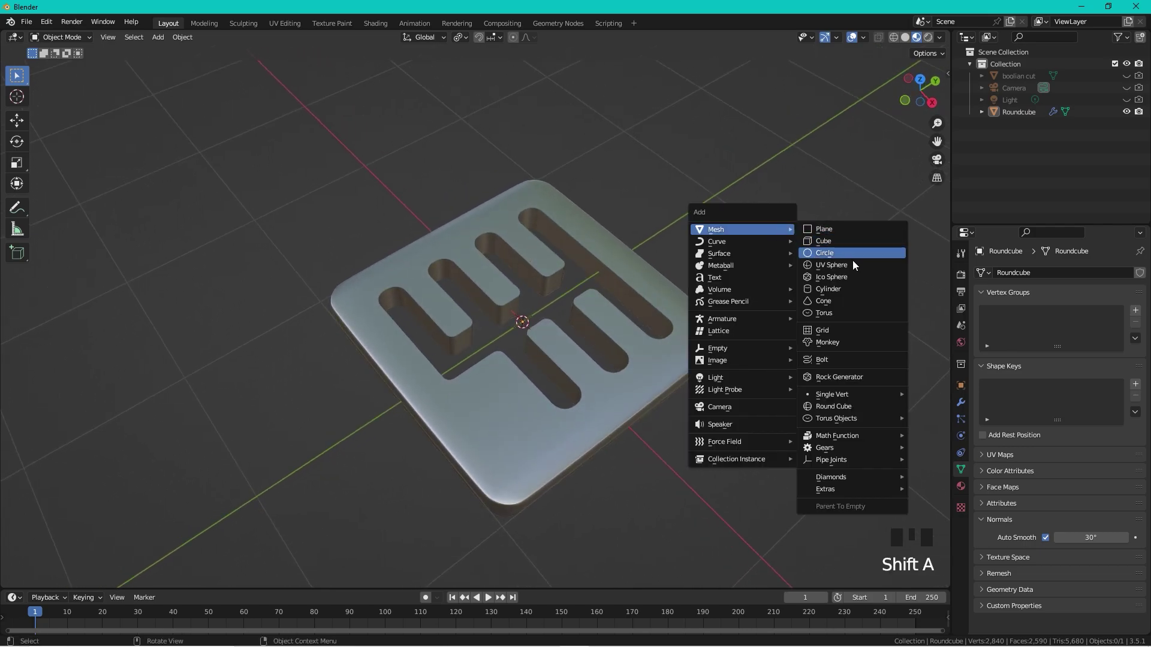
pyautogui.click(858, 288)
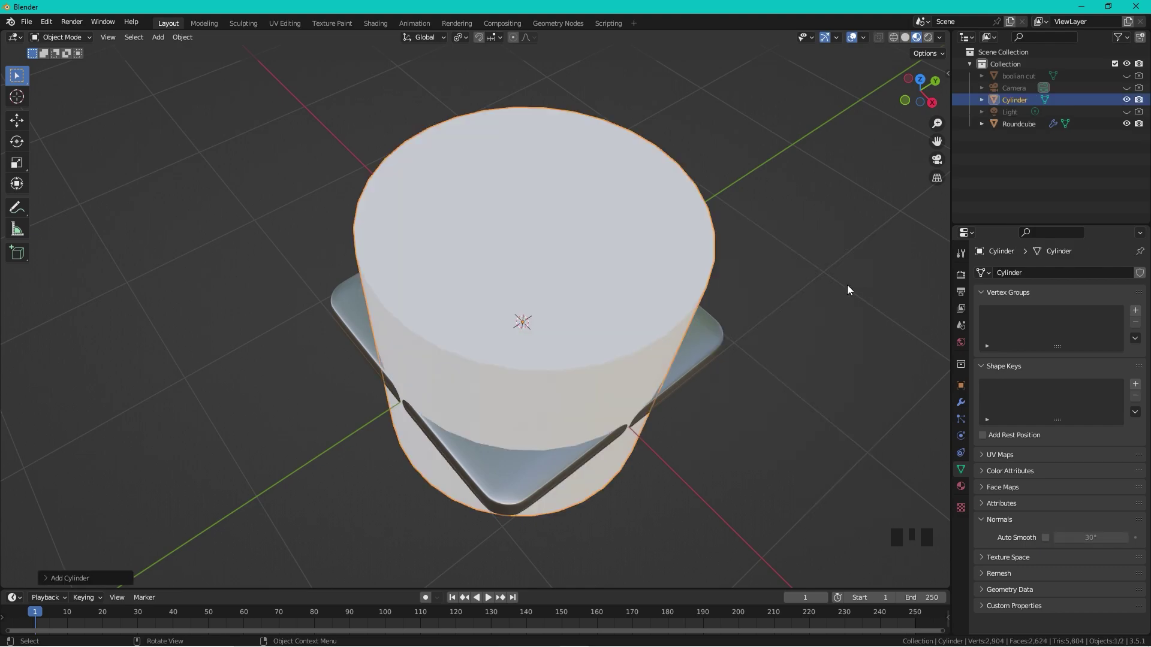
pyautogui.press('s')
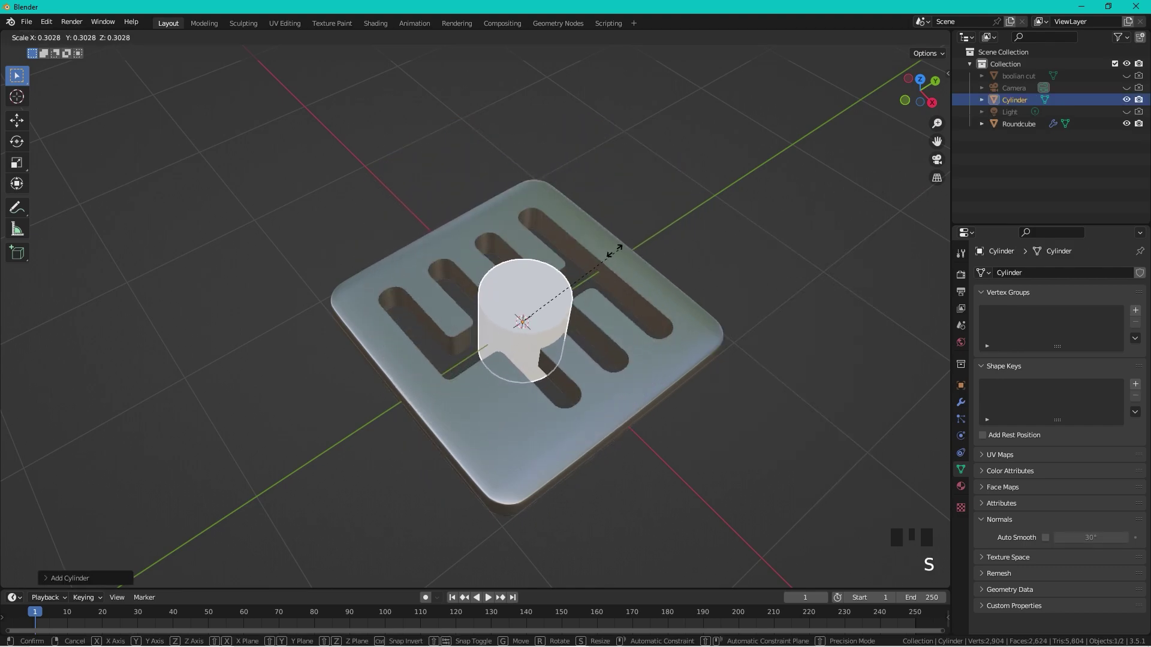
pyautogui.click(617, 249)
pyautogui.click(915, 84)
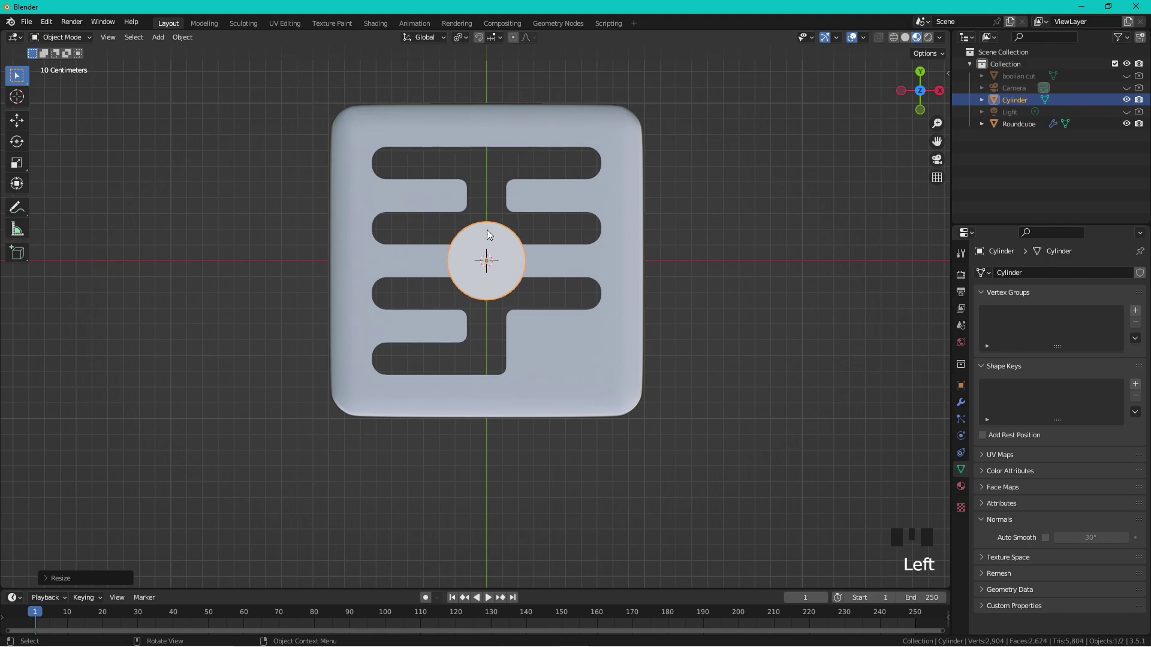
pyautogui.press('s')
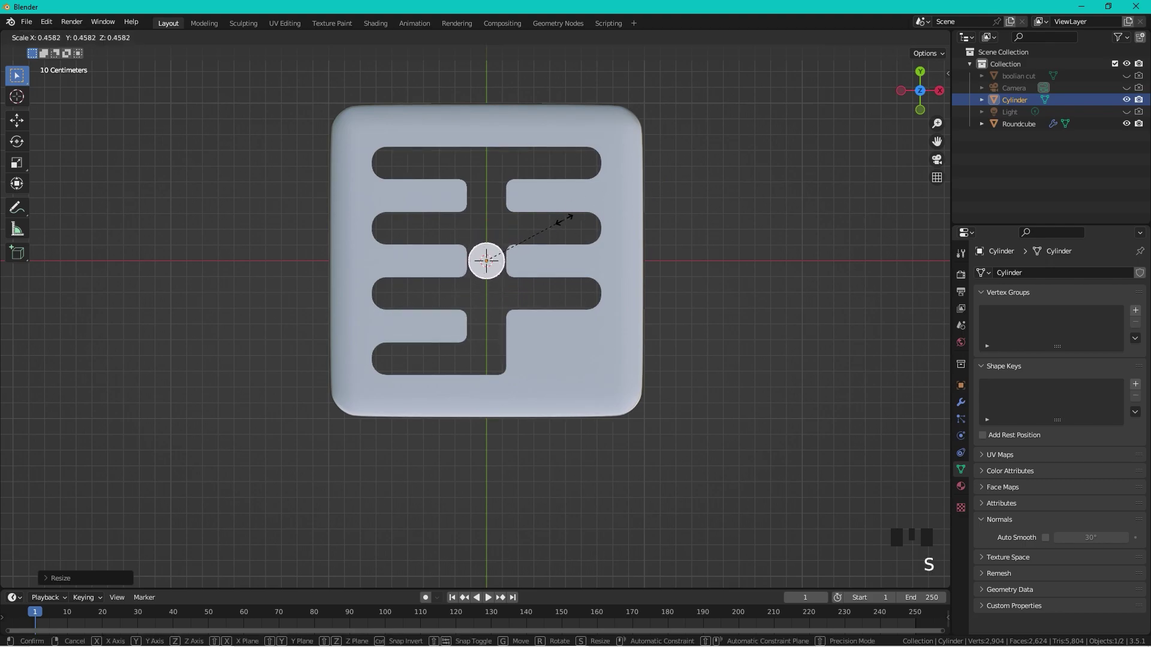
pyautogui.click(566, 217)
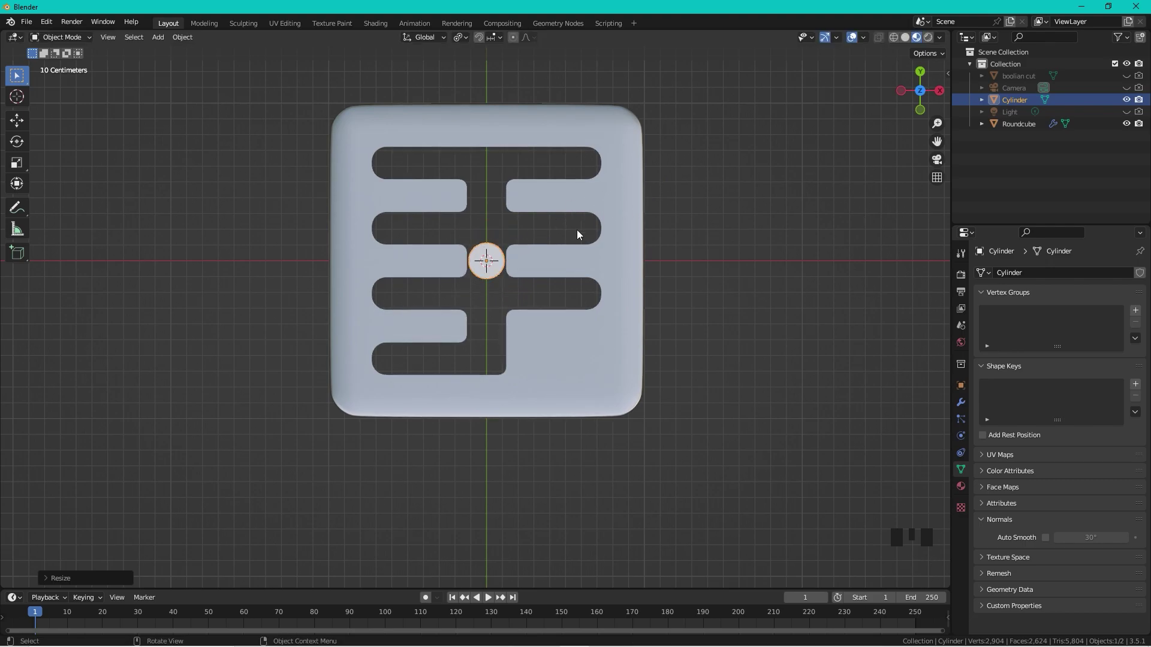
# - Try moving the cylinder away from the centre, undo the move, and scale it slightly smaller to fit the slot width
pyautogui.press('g')
pyautogui.click(521, 202)
pyautogui.hotkey('ctrl', 'z')
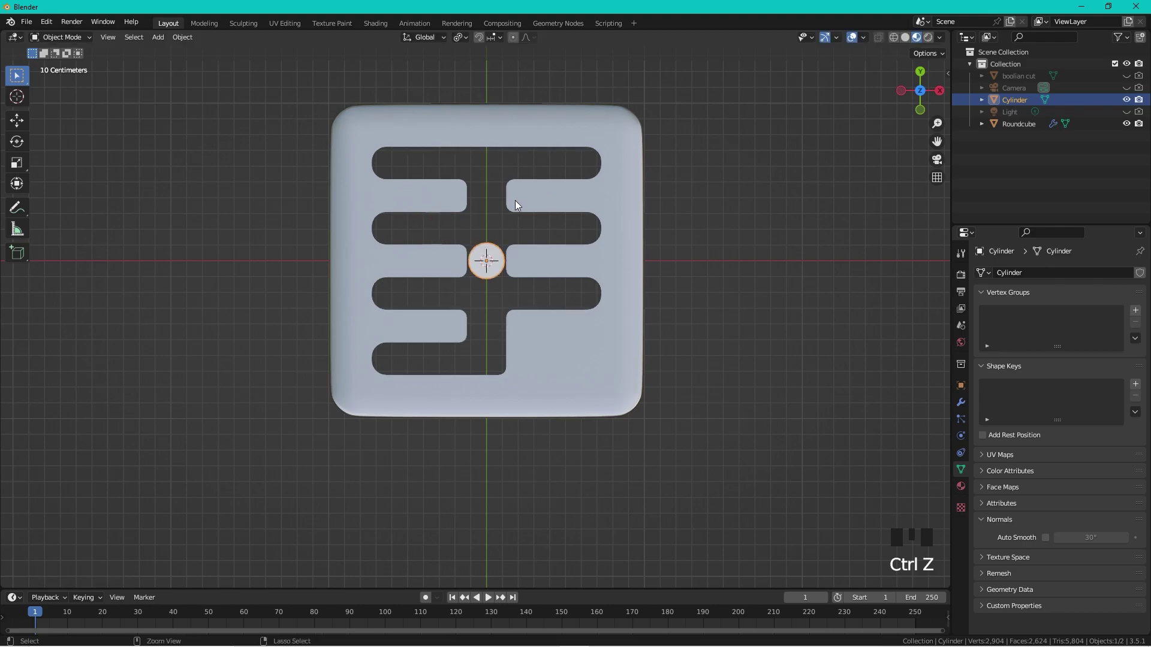
pyautogui.press('s')
pyautogui.click(582, 184)
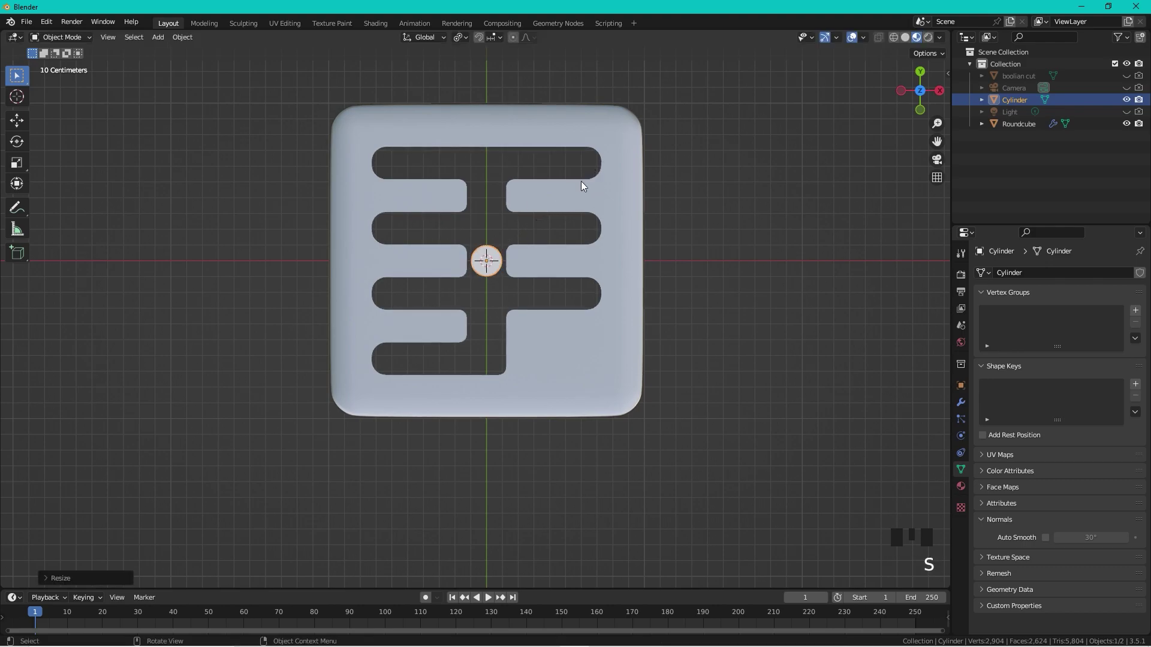
# - Try the cylinder's fit inside the slab's second slot, about -0.38 m in X and 0.19 m in Y, and undo the move
pyautogui.press('g')
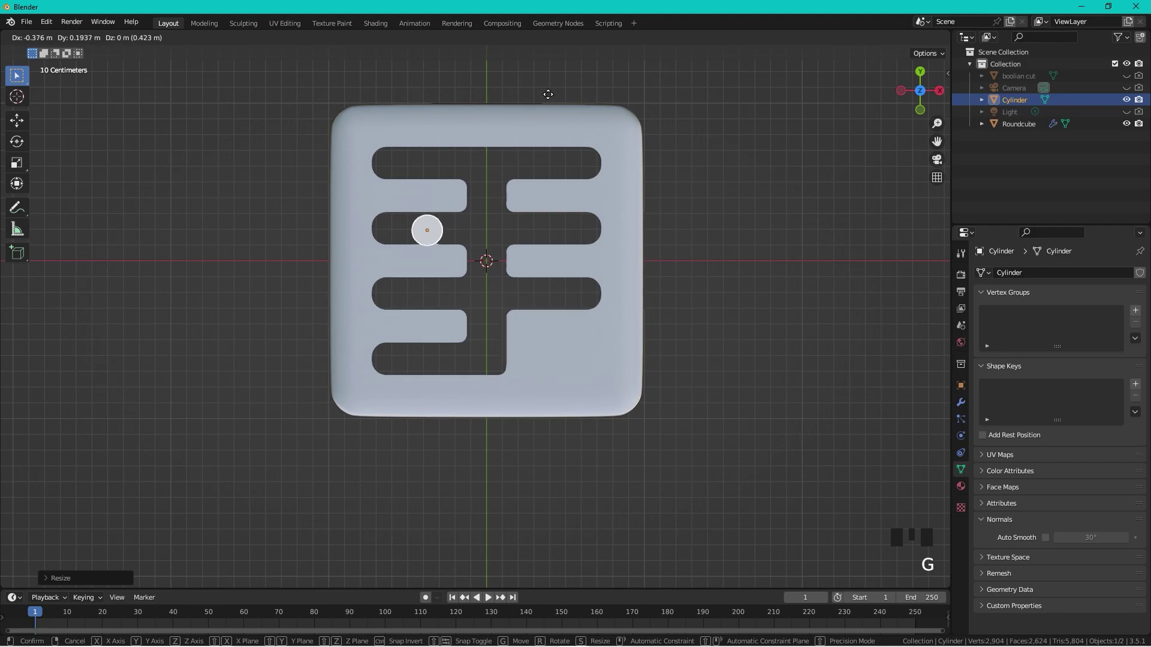
pyautogui.click(547, 95)
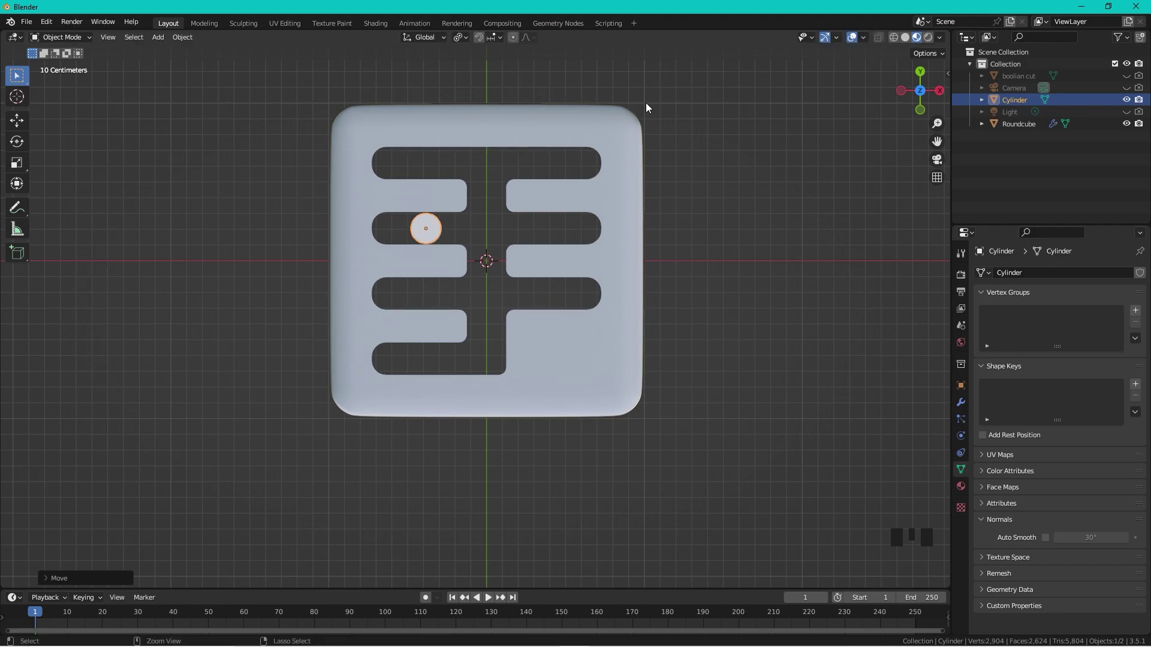
pyautogui.hotkey('ctrl', 'z')
# - Stretch the cylinder along Z to about 10 times its height to make a long stick
pyautogui.moveTo(655, 205); pyautogui.dragTo(613, 268, button='middle')
pyautogui.press('s')
pyautogui.press('z')
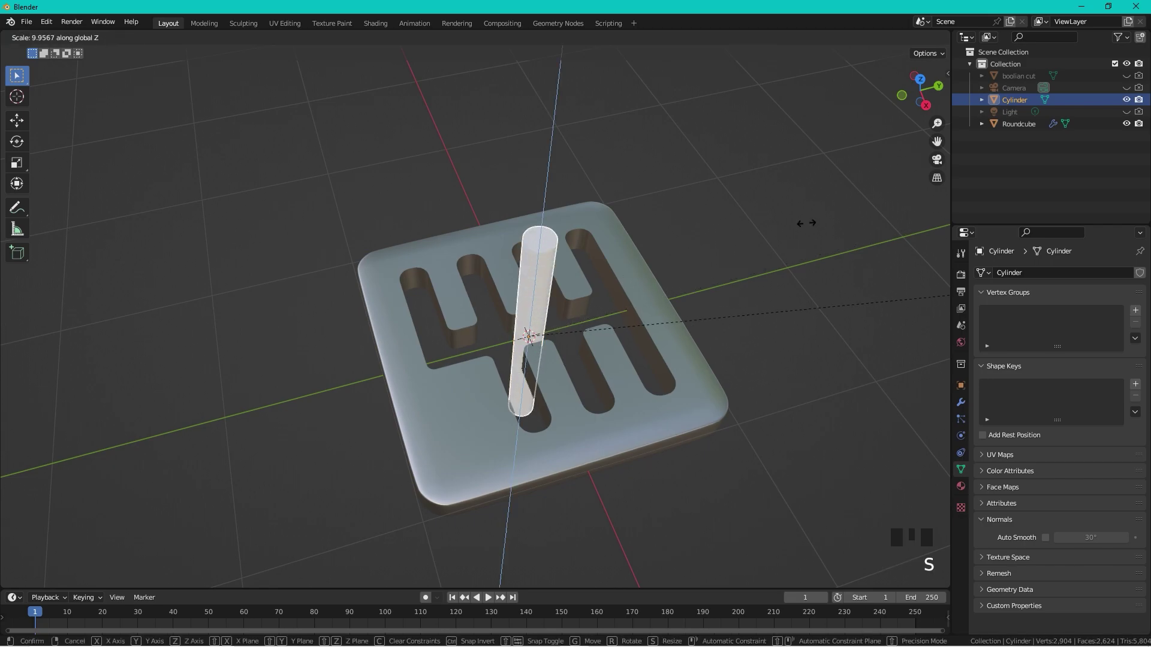
pyautogui.click(545, 286)
# - Raise the stick along Z so that most of its length stands above the slotted slab
pyautogui.scroll(-4, 546, 286)
pyautogui.moveTo(546, 286); pyautogui.dragTo(547, 258, button='middle')
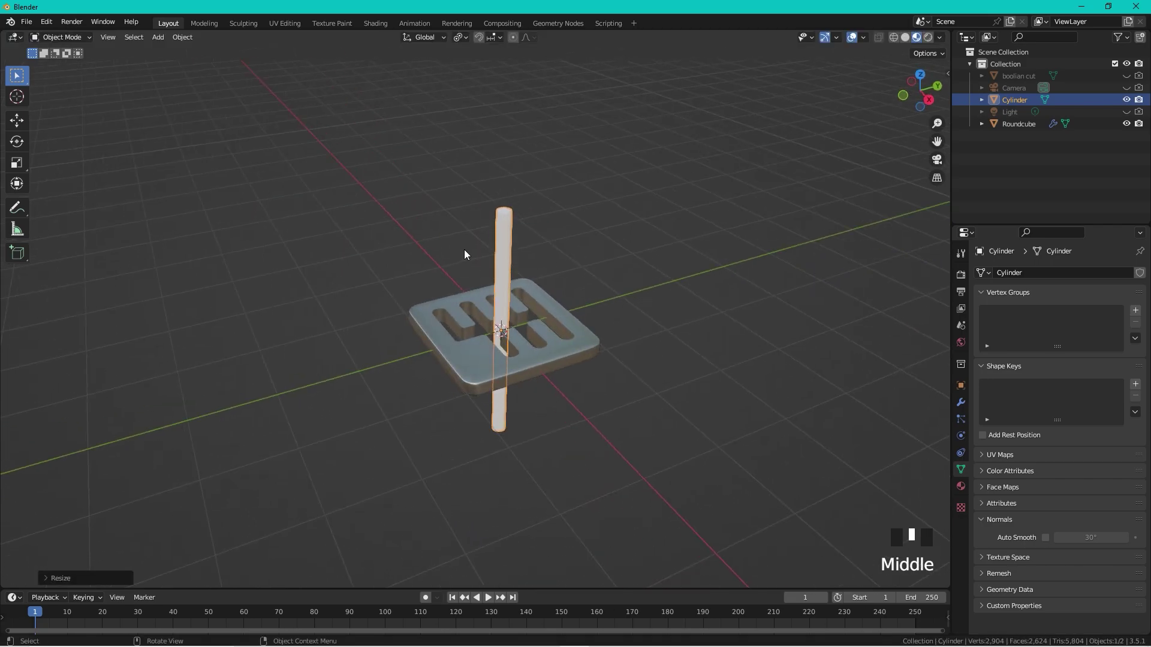
pyautogui.press('g')
pyautogui.press('z')
pyautogui.click(807, 344)
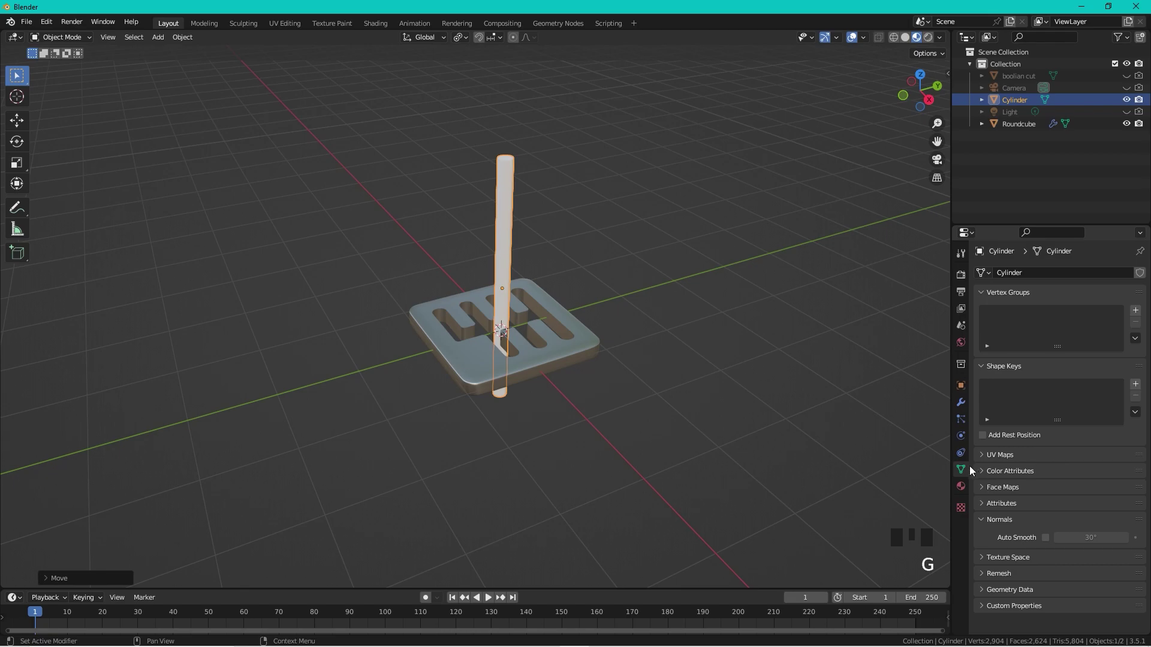
# - Assign the existing Material.001 to the stick and shade it smooth
pyautogui.click(961, 487)
pyautogui.click(983, 323)
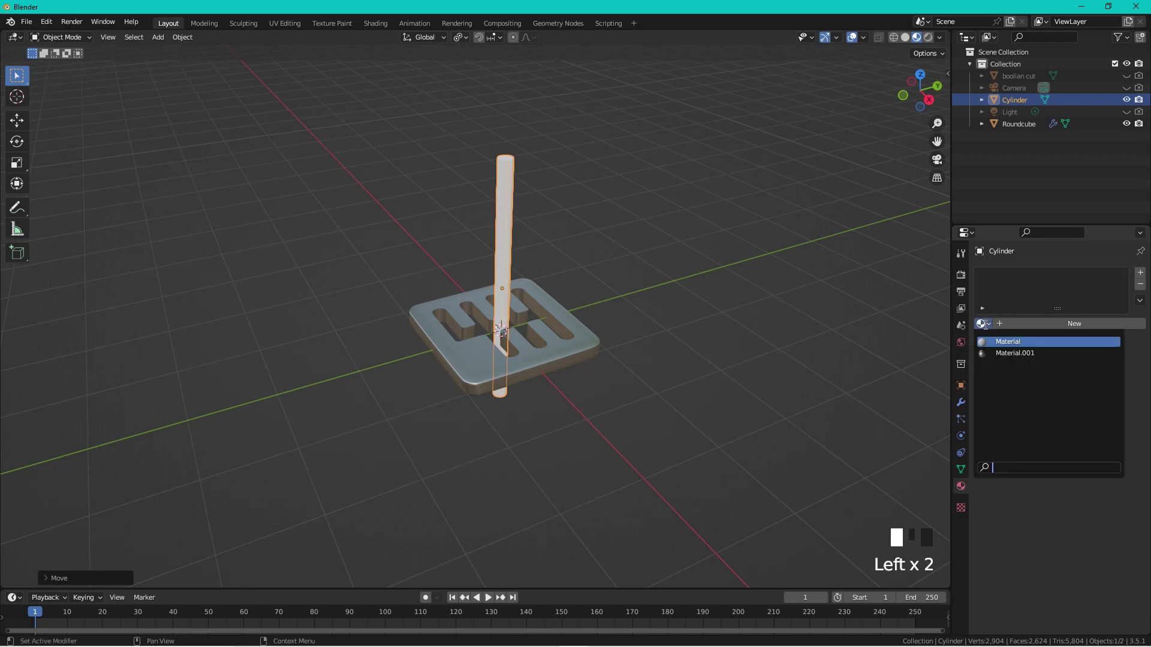
pyautogui.click(1015, 353)
pyautogui.keyDown('shift'); pyautogui.moveTo(545, 187); pyautogui.dragTo(608, 247, button='middle'); pyautogui.keyUp('shift')
pyautogui.scroll(4, 545, 239)
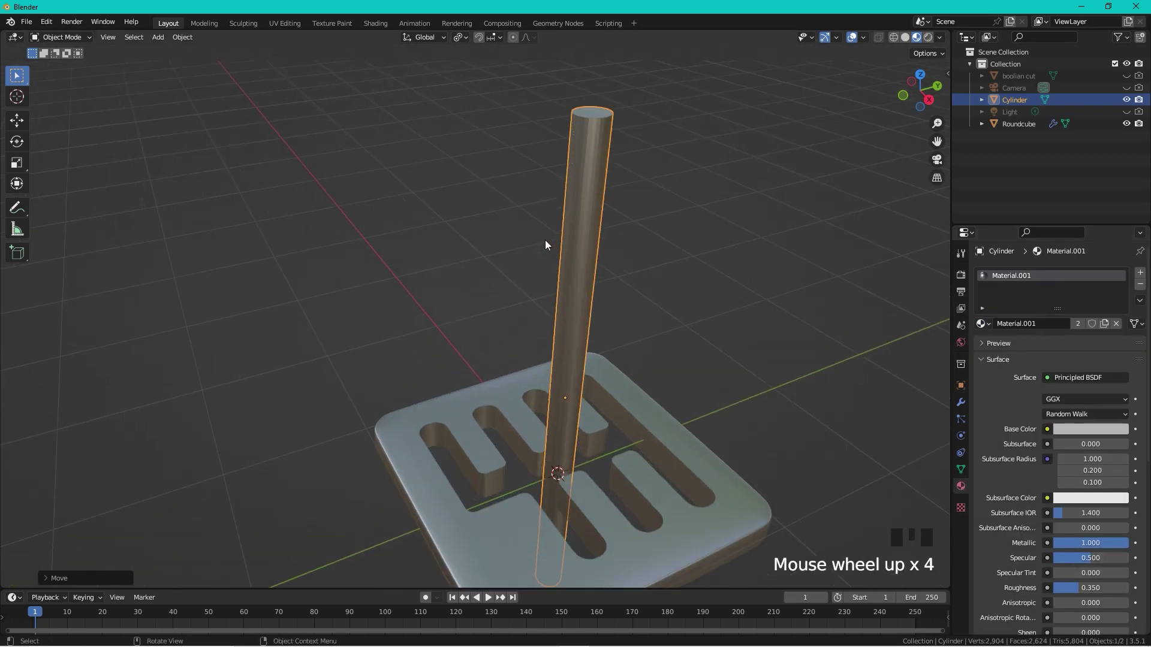
pyautogui.rightClick(574, 144)
pyautogui.click(574, 144)
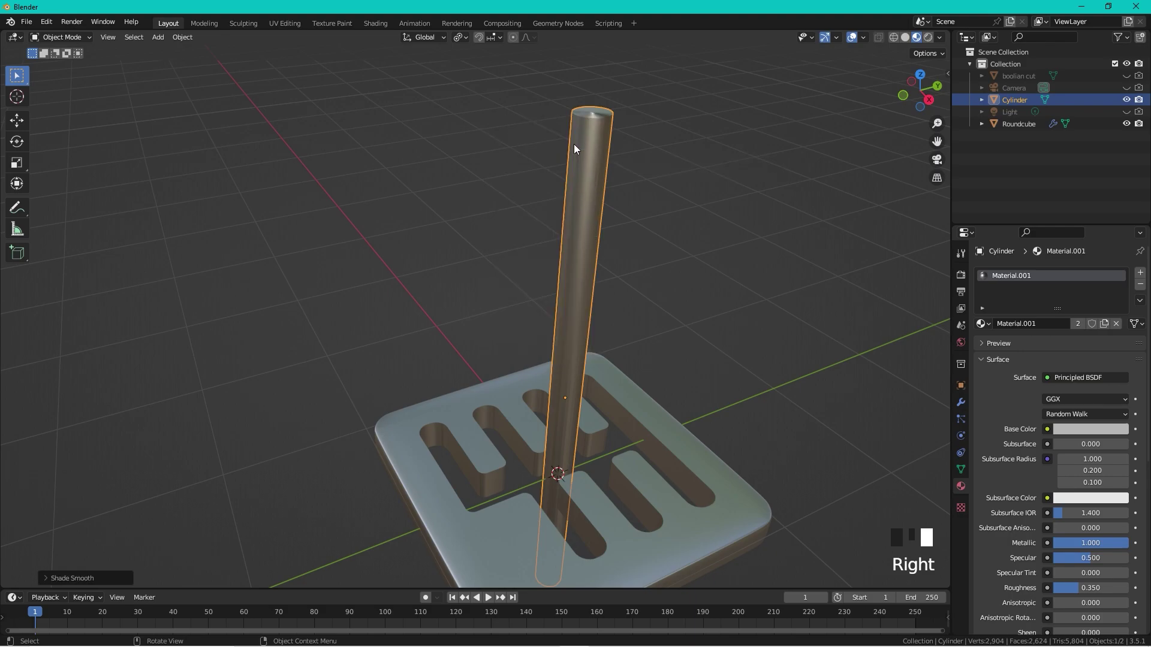
# - Delete the cap faces at both ends of the stick and return to Object Mode
pyautogui.press('Tab')
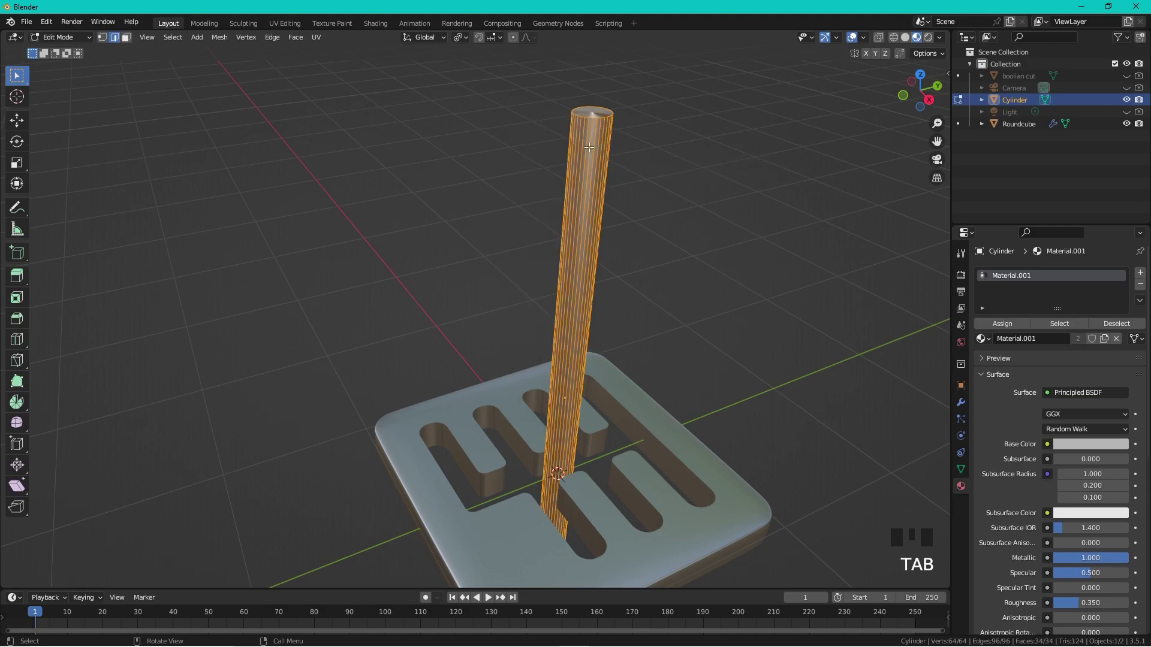
pyautogui.press('3')
pyautogui.click(595, 108)
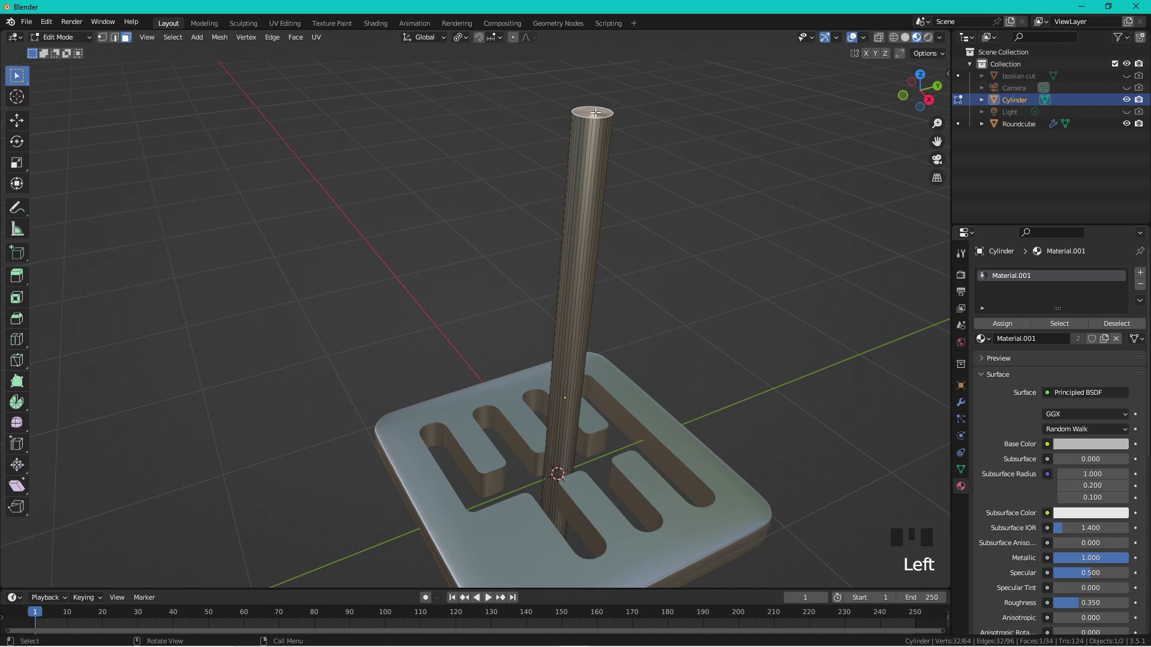
pyautogui.scroll(-4, 599, 320)
pyautogui.moveTo(559, 431); pyautogui.dragTo(530, 446, button='middle')
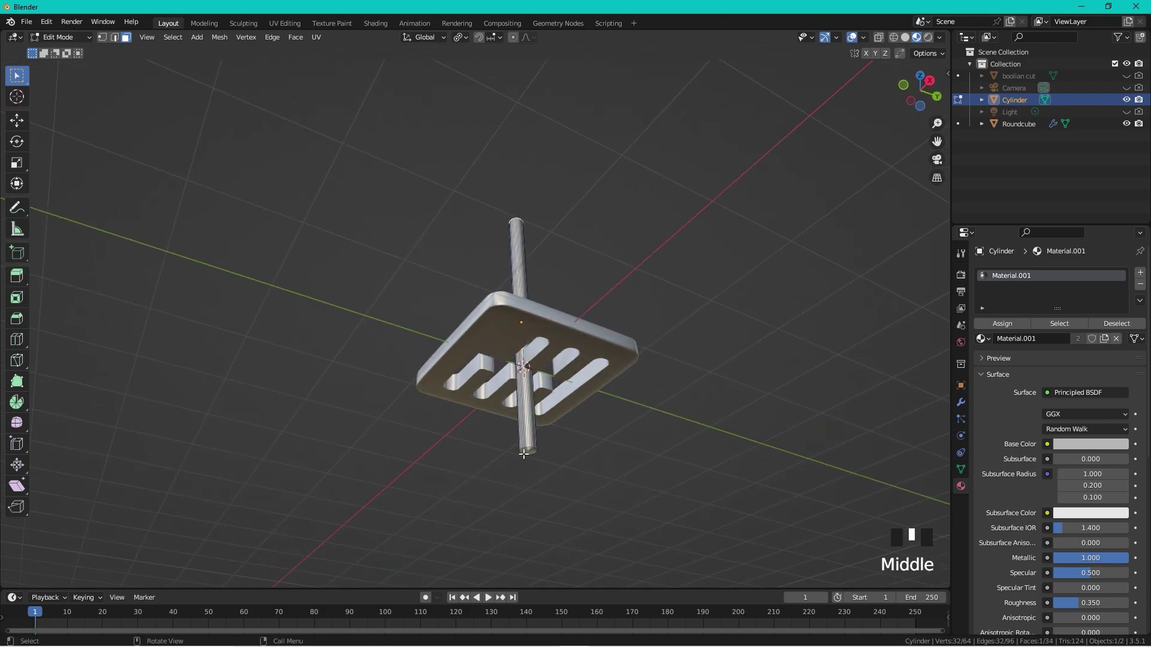
pyautogui.keyDown('shift'); pyautogui.click(527, 451); pyautogui.keyUp('shift')
pyautogui.press('x')
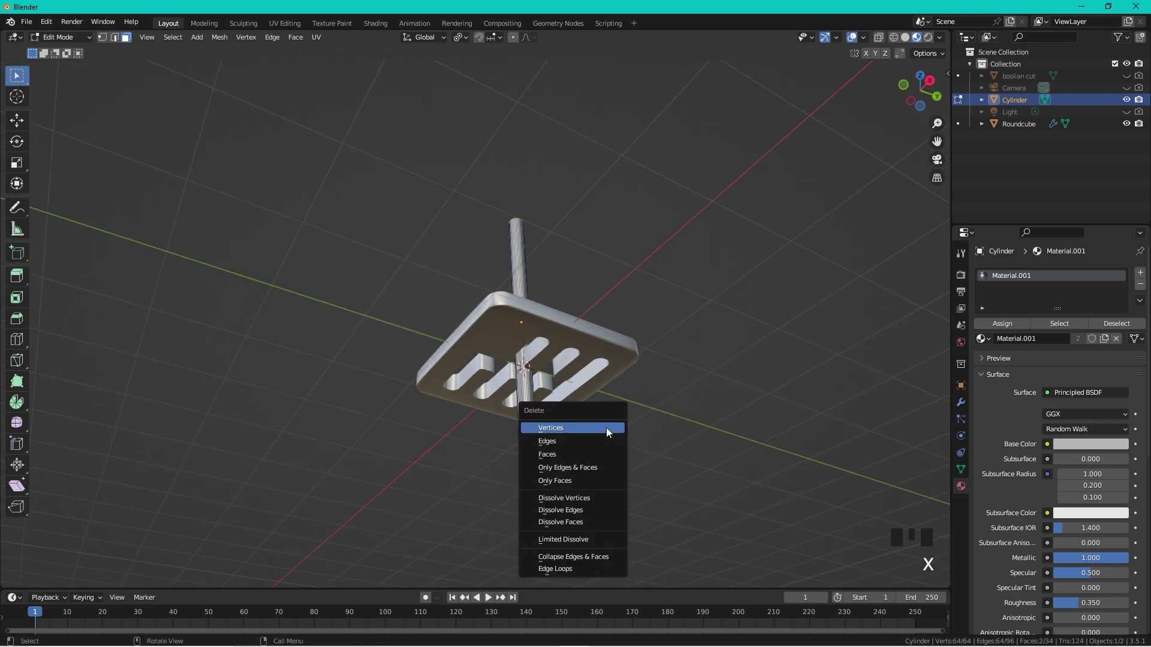
pyautogui.click(596, 454)
pyautogui.moveTo(651, 182); pyautogui.dragTo(639, 284, button='middle')
pyautogui.press('Tab')
# - Extrude the stick's open top rim outward to about 1.31 times its width and then slightly upward as a collar
pyautogui.moveTo(596, 242)
pyautogui.keyDown('shift'); pyautogui.mouseDown(button='middle')
pyautogui.moveTo(605, 379)
pyautogui.moveTo(585, 225)
pyautogui.mouseUp(button='middle'); pyautogui.keyUp('shift')
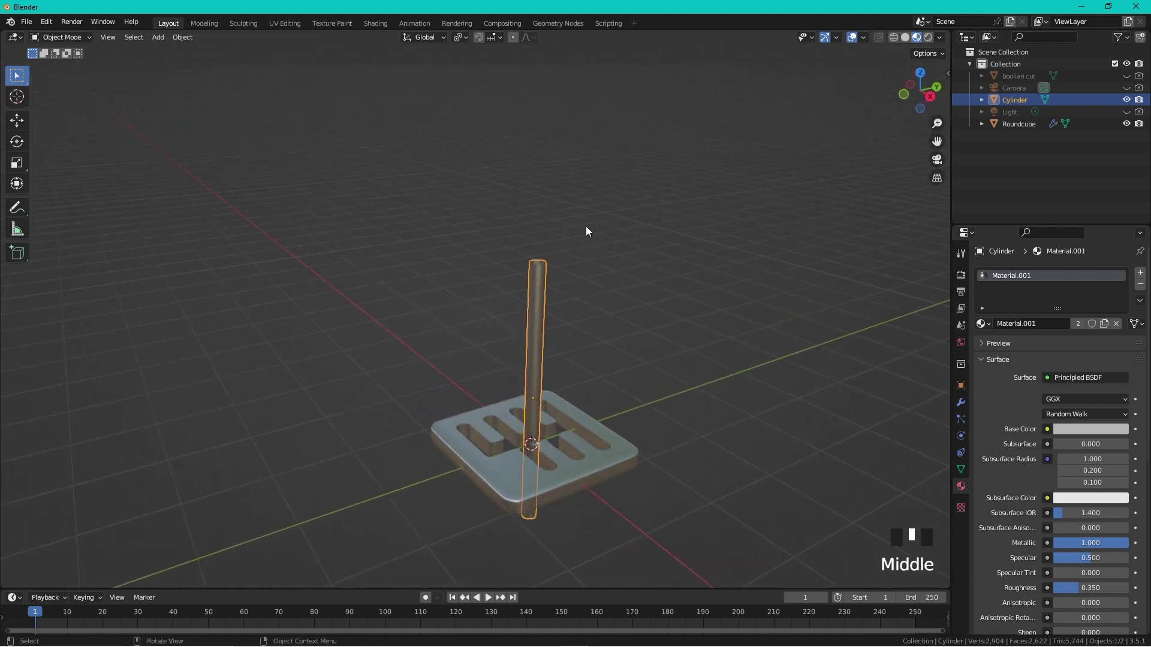
pyautogui.scroll(4, 585, 225)
pyautogui.scroll(2, 580, 254)
pyautogui.press('Tab')
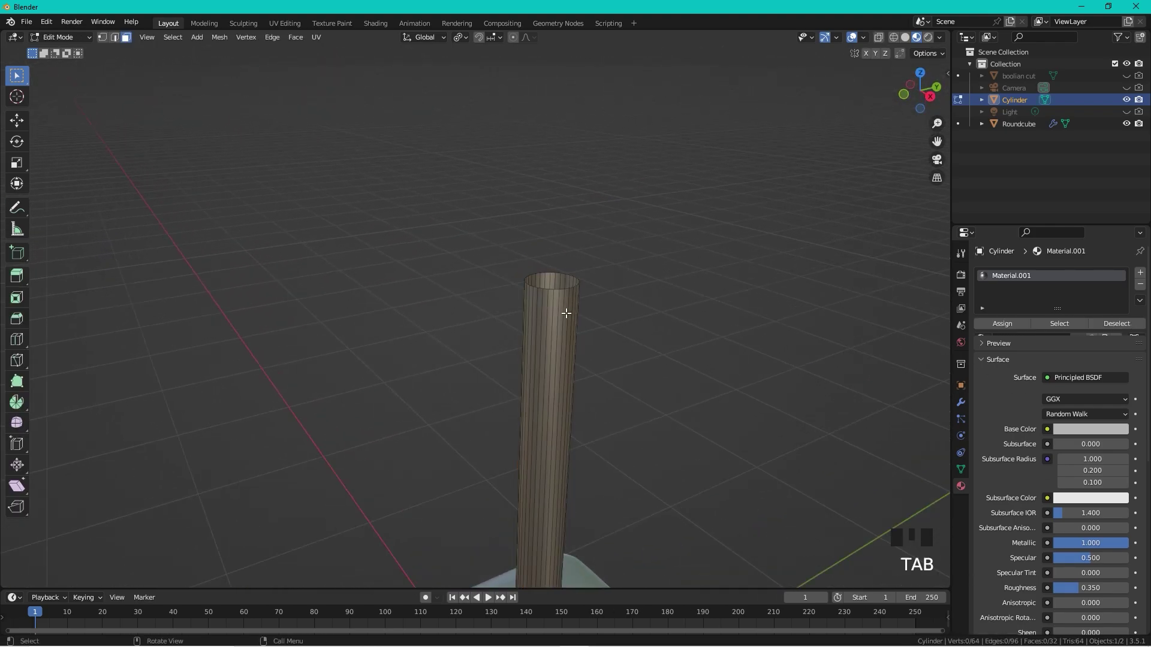
pyautogui.press('1')
pyautogui.moveTo(617, 239); pyautogui.dragTo(396, 324)
pyautogui.press('e')
pyautogui.press('s')
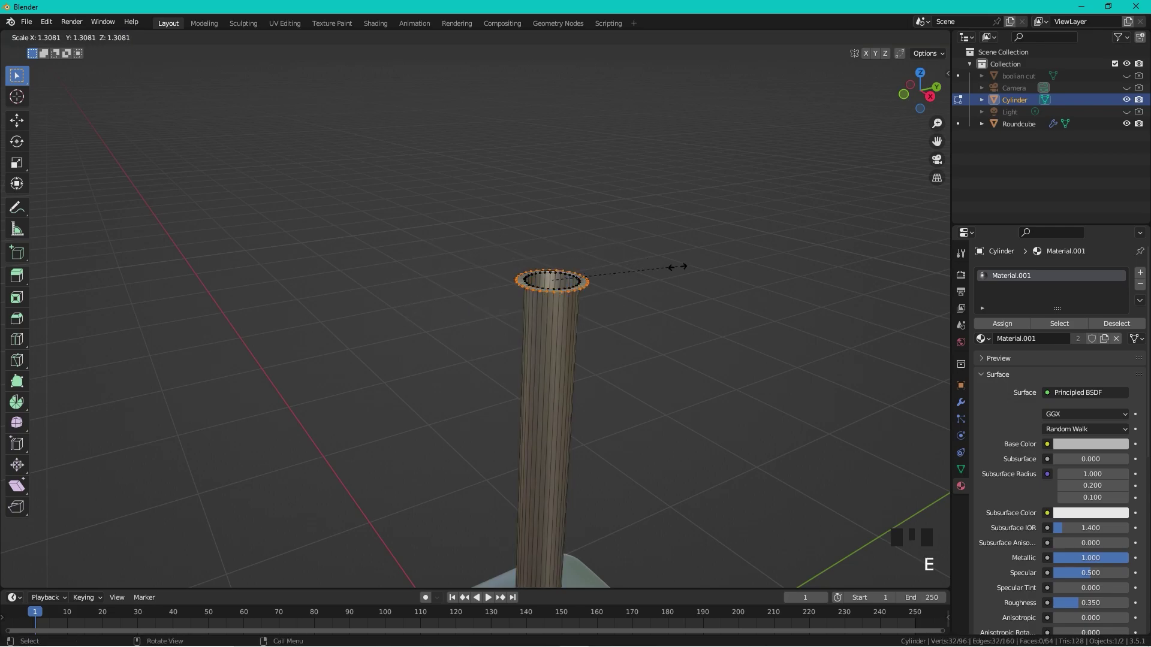
pyautogui.click(680, 266)
pyautogui.press('e')
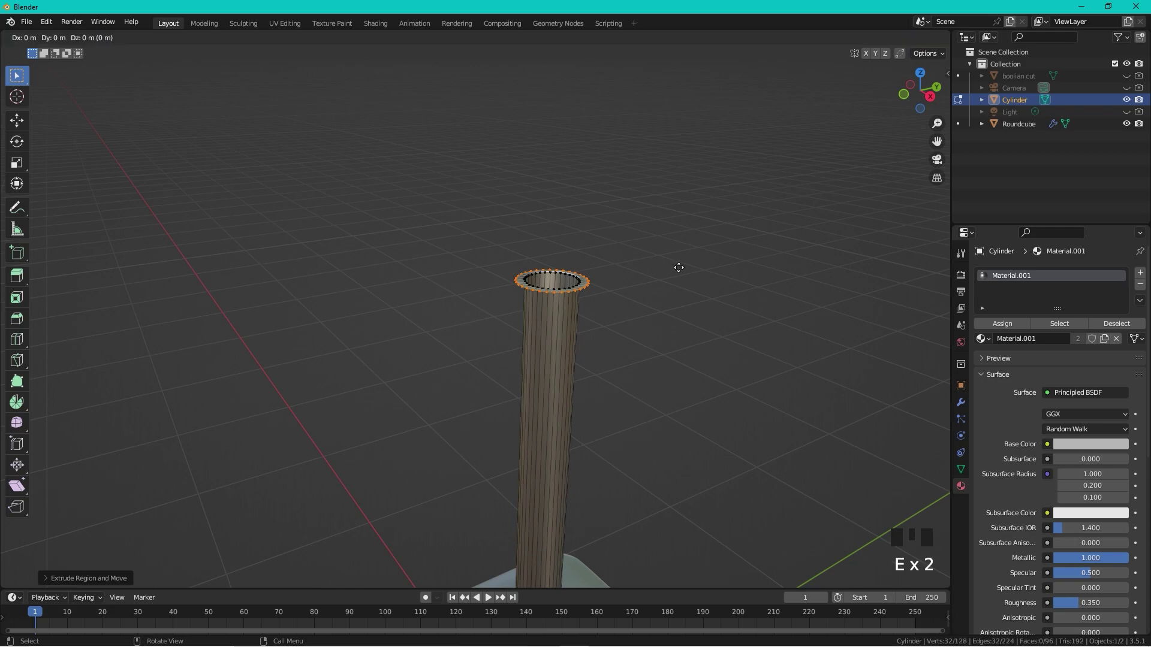
pyautogui.click(678, 257)
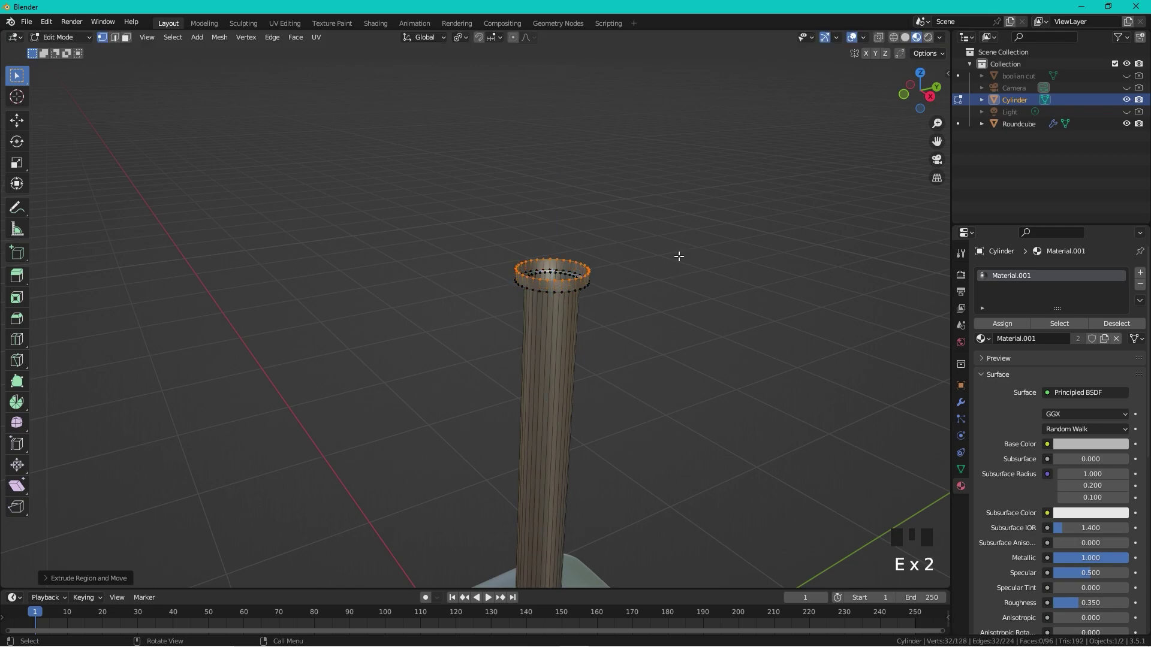
# - Add a second, slightly wider collar tier by extruding the top rim outward and then up along Z
pyautogui.press('e')
pyautogui.press('s')
pyautogui.click(693, 257)
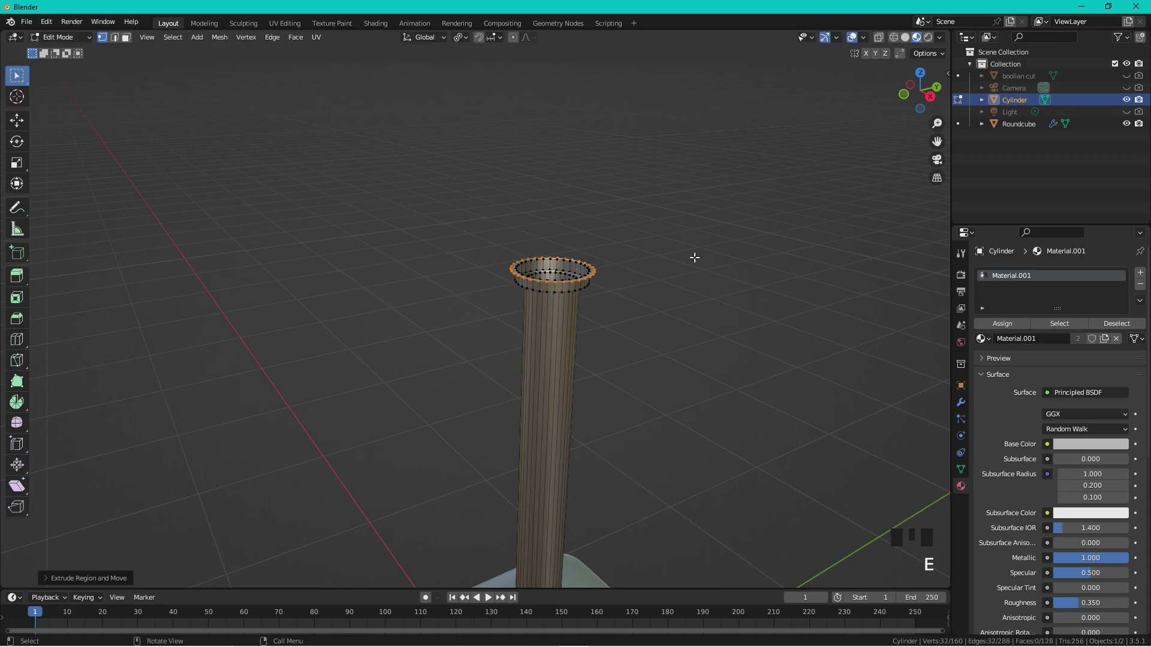
pyautogui.press('e')
pyautogui.press('z')
pyautogui.click(695, 249)
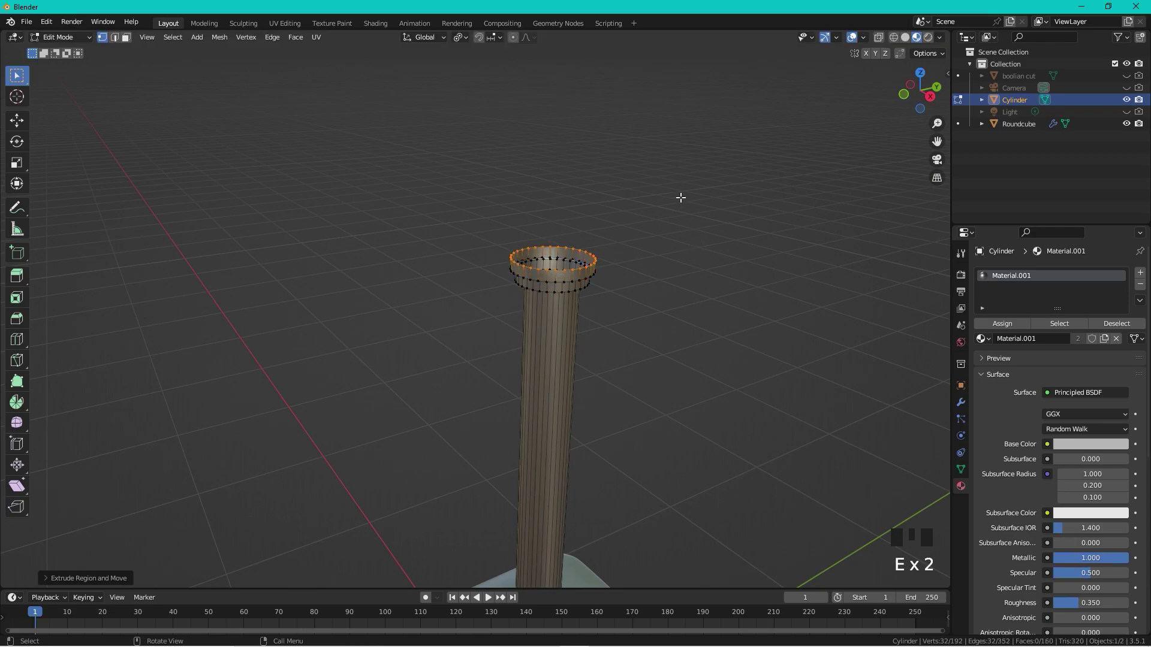
pyautogui.press('Tab')
pyautogui.press('Tab')
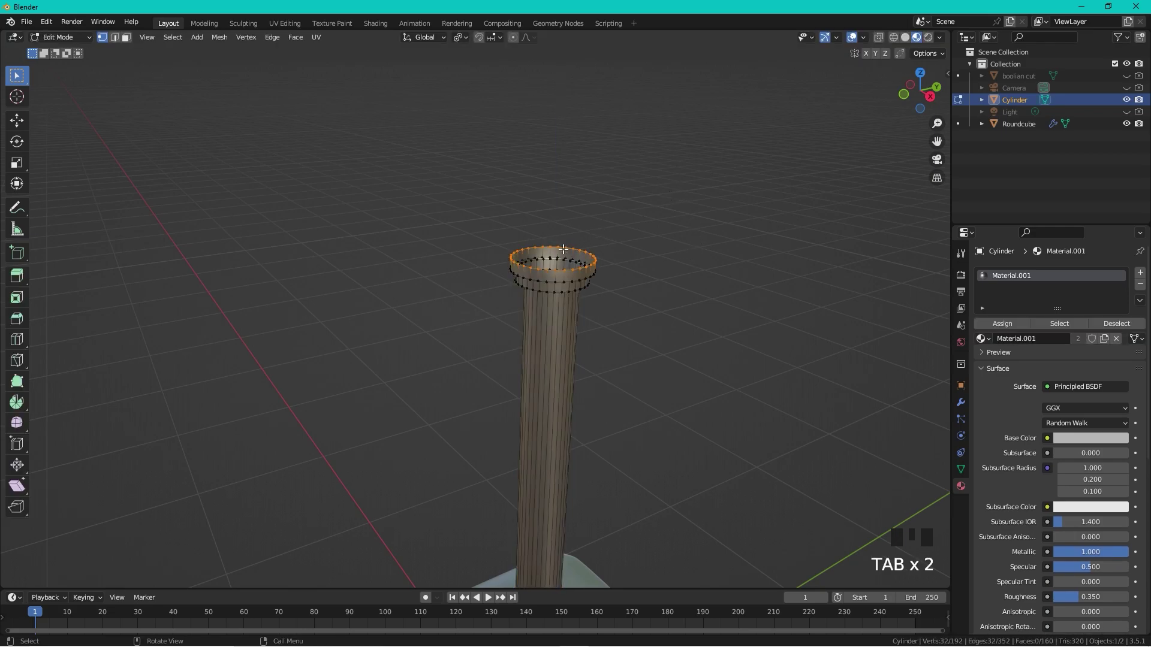
# - Snap the 3D cursor to the centre of the selected top rim and leave Edit Mode
pyautogui.hotkey('shift', 's')
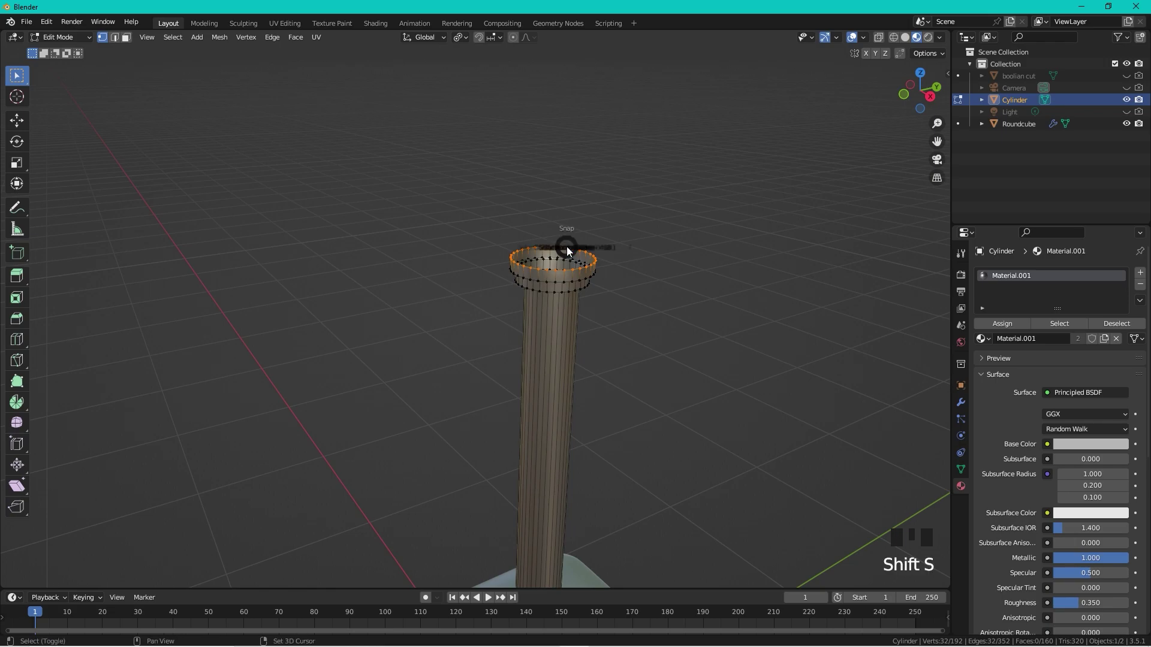
pyautogui.click(579, 312)
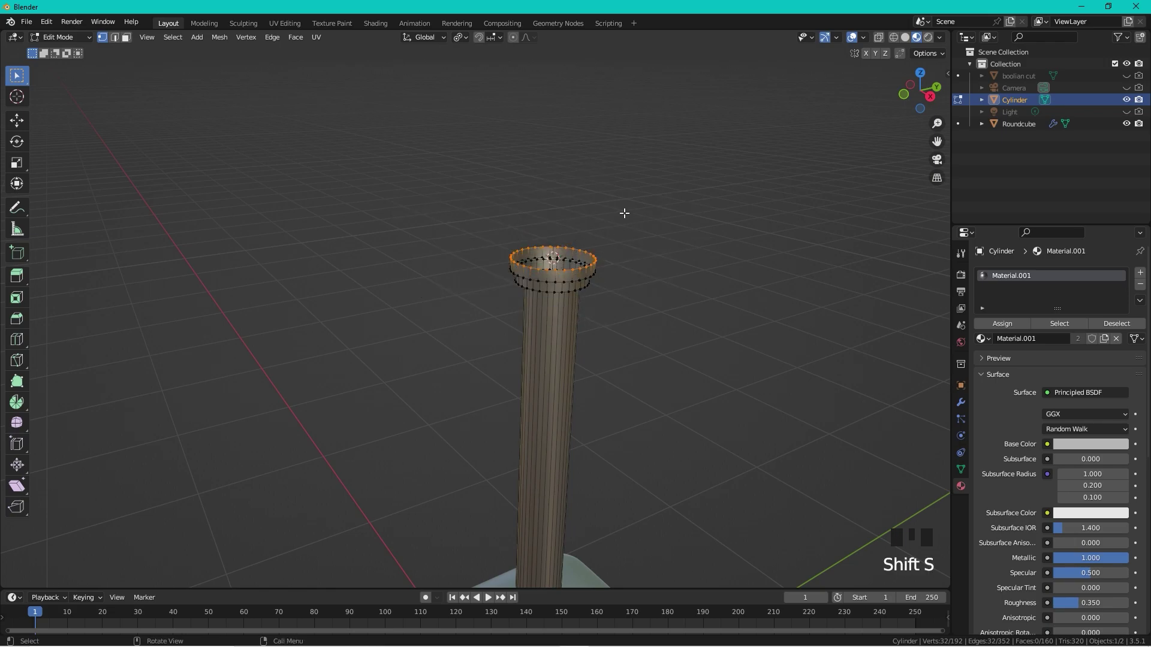
pyautogui.press('Tab')
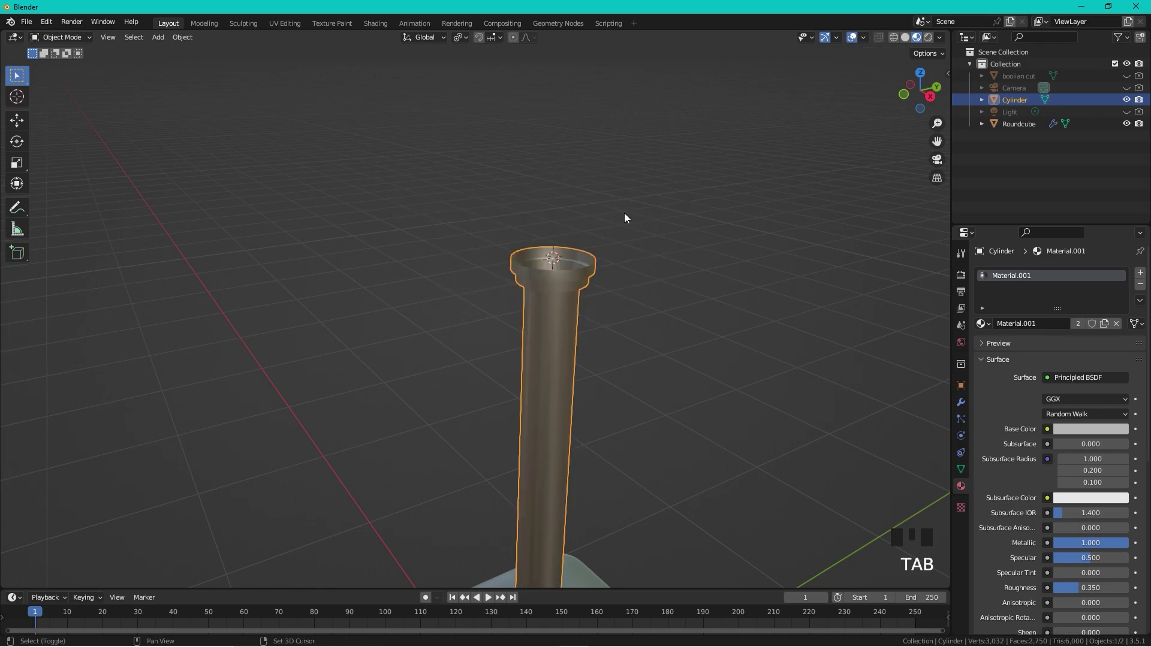
# - Add a UV sphere at the 3D cursor and scale it down to a knob somewhat wider than the collar
pyautogui.hotkey('shift', 'a')
pyautogui.moveTo(624, 213)
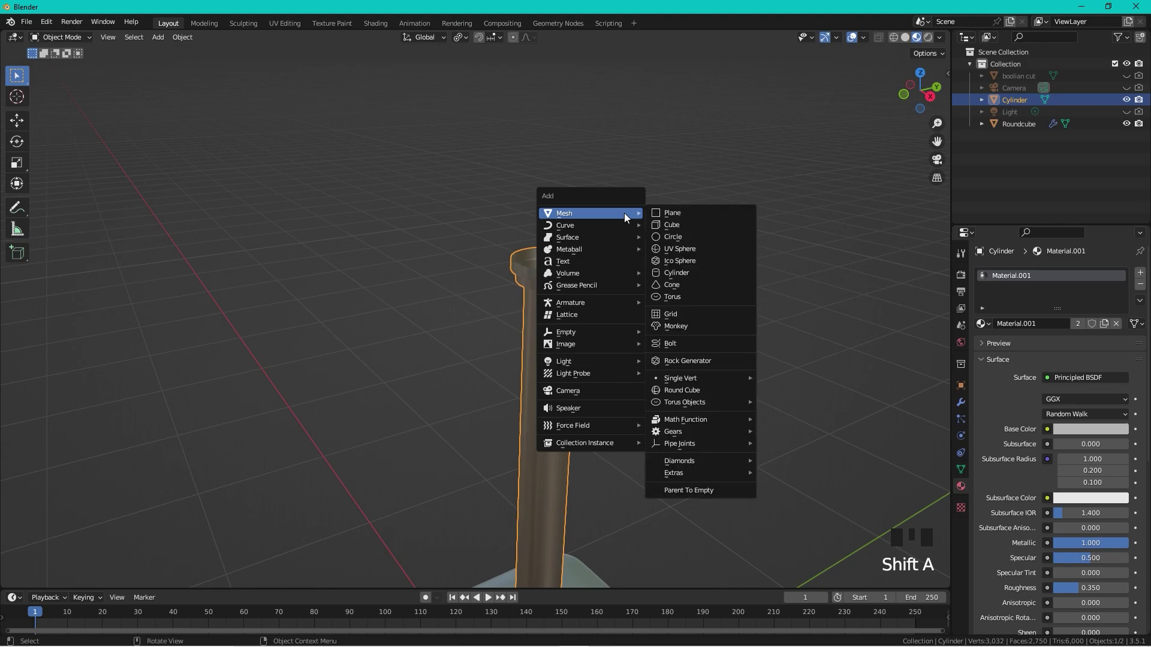
pyautogui.click(698, 249)
pyautogui.press('s')
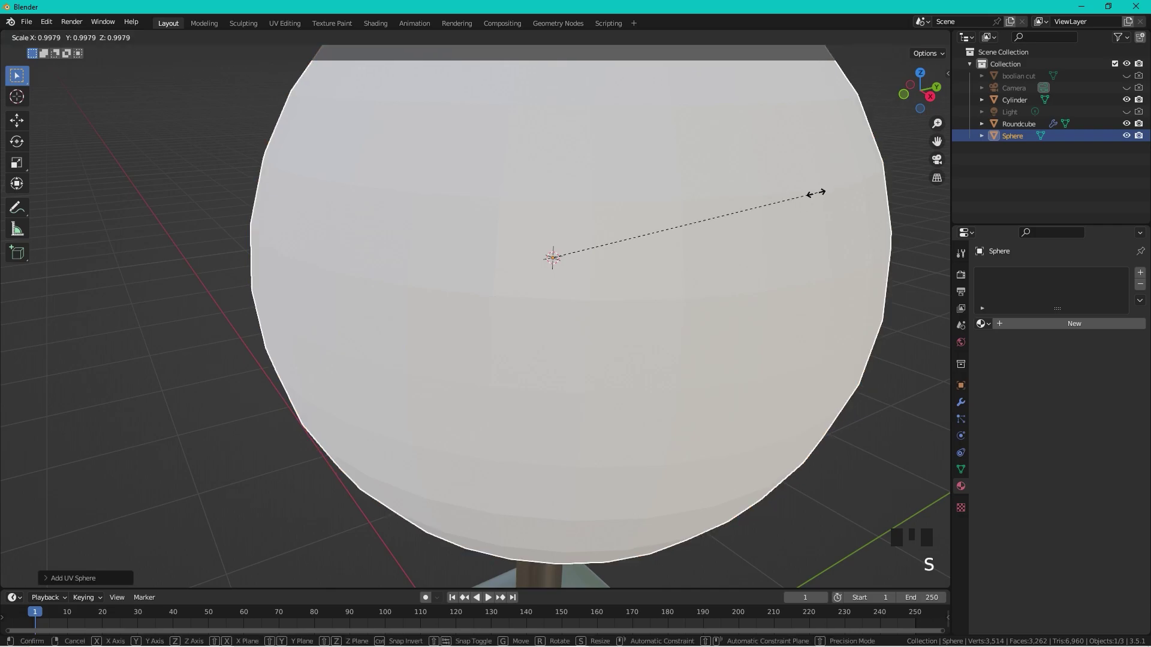
pyautogui.click(665, 249)
pyautogui.scroll(-5, 633, 281)
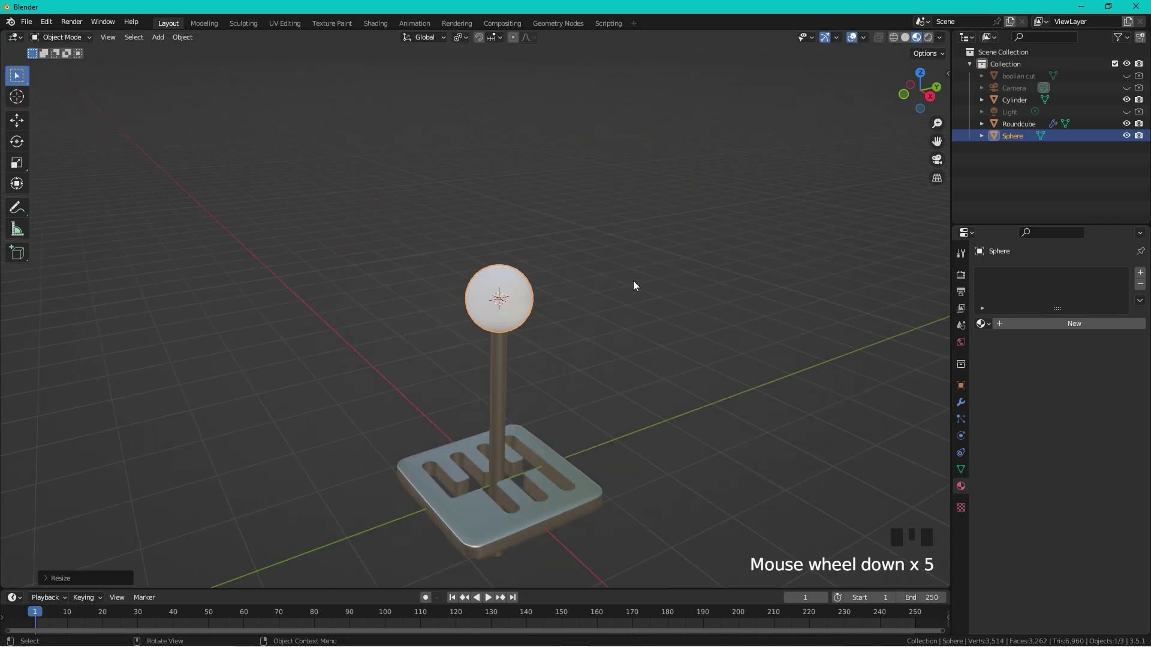
pyautogui.scroll(1, 634, 286)
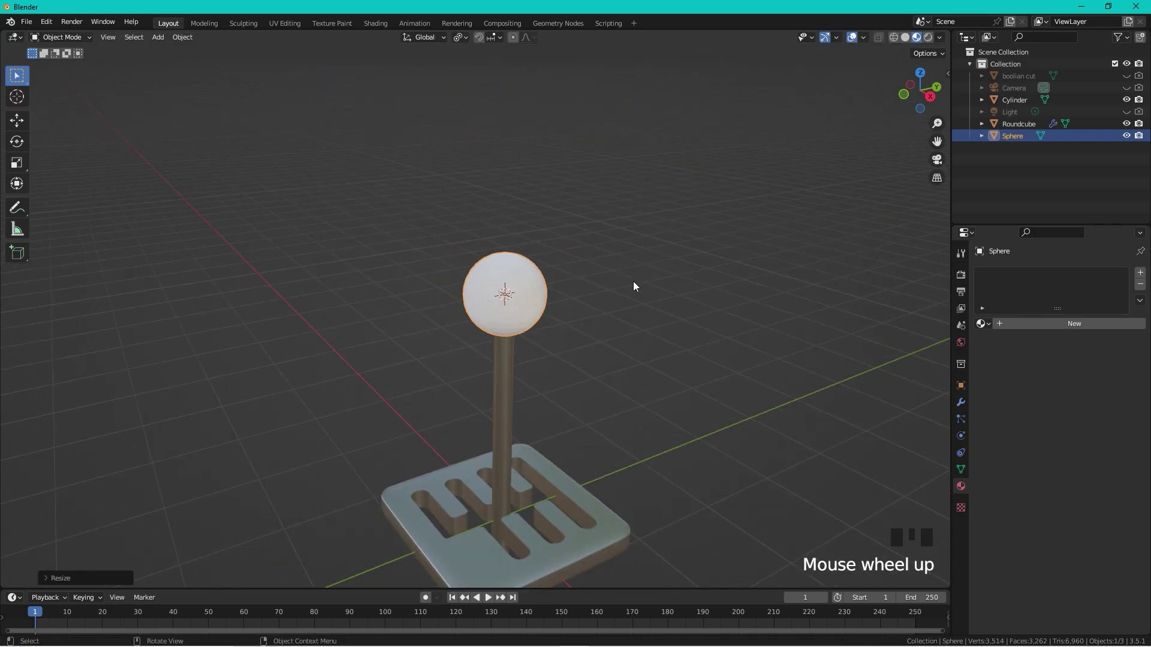
pyautogui.press('s')
pyautogui.click(683, 275)
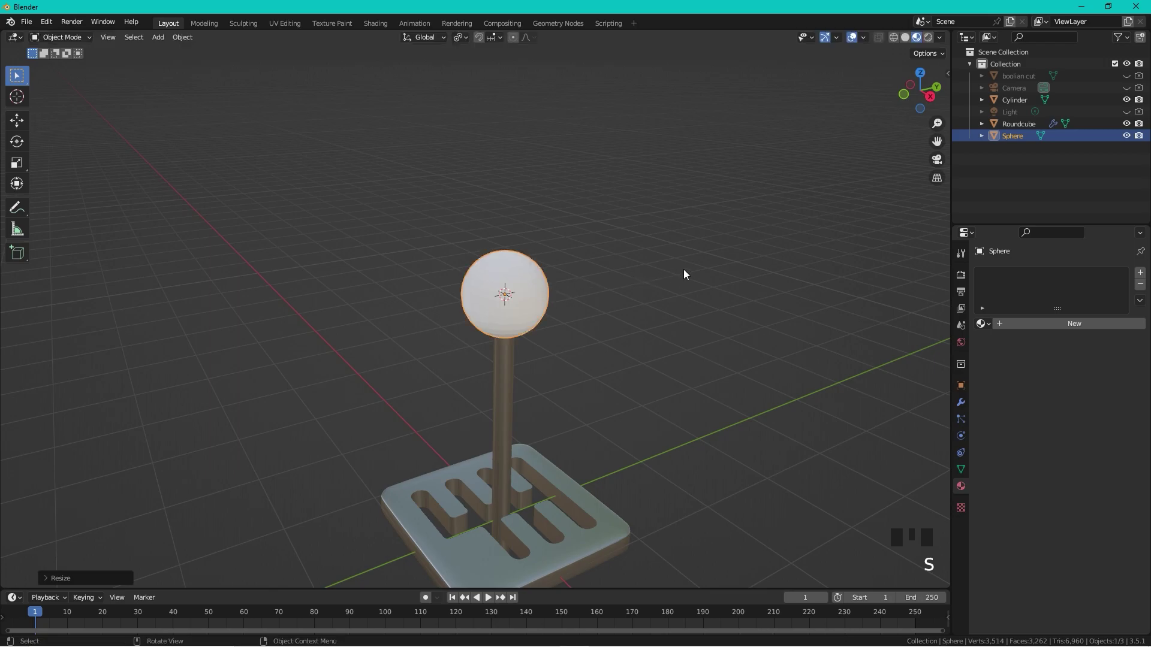
# - In an orthographic side view, raise the sphere along Z by about 0.4 m so it rests on the collar
pyautogui.click(903, 93)
pyautogui.click(905, 93)
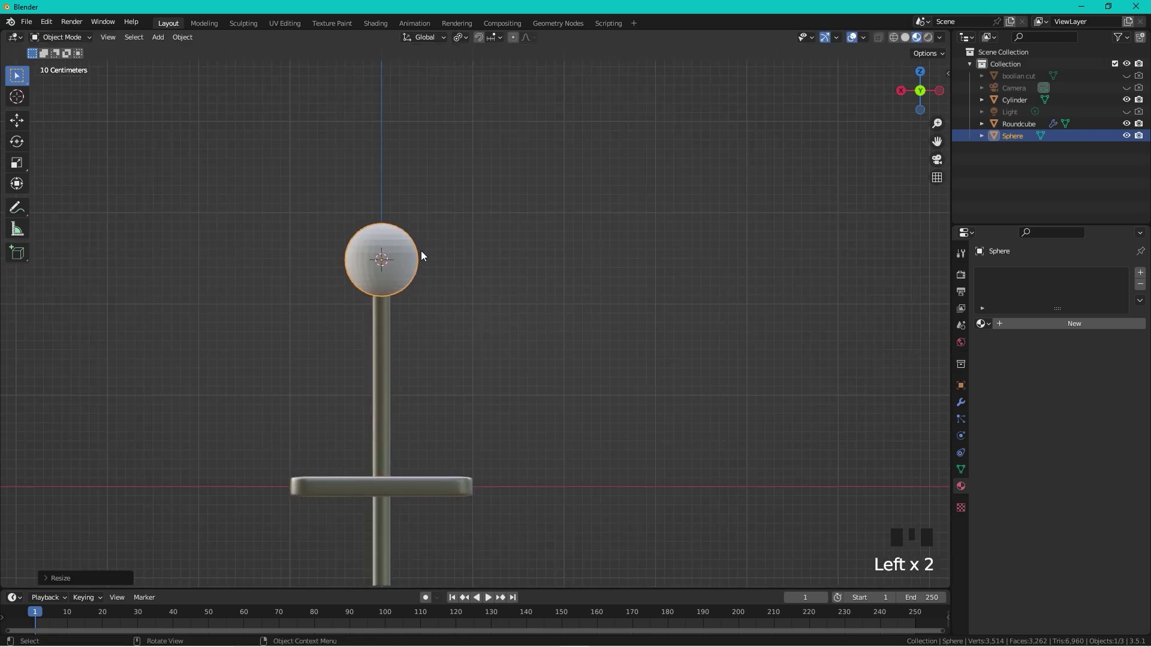
pyautogui.scroll(3, 398, 261)
pyautogui.keyDown('shift'); pyautogui.moveTo(398, 260); pyautogui.dragTo(664, 419, button='middle'); pyautogui.keyUp('shift')
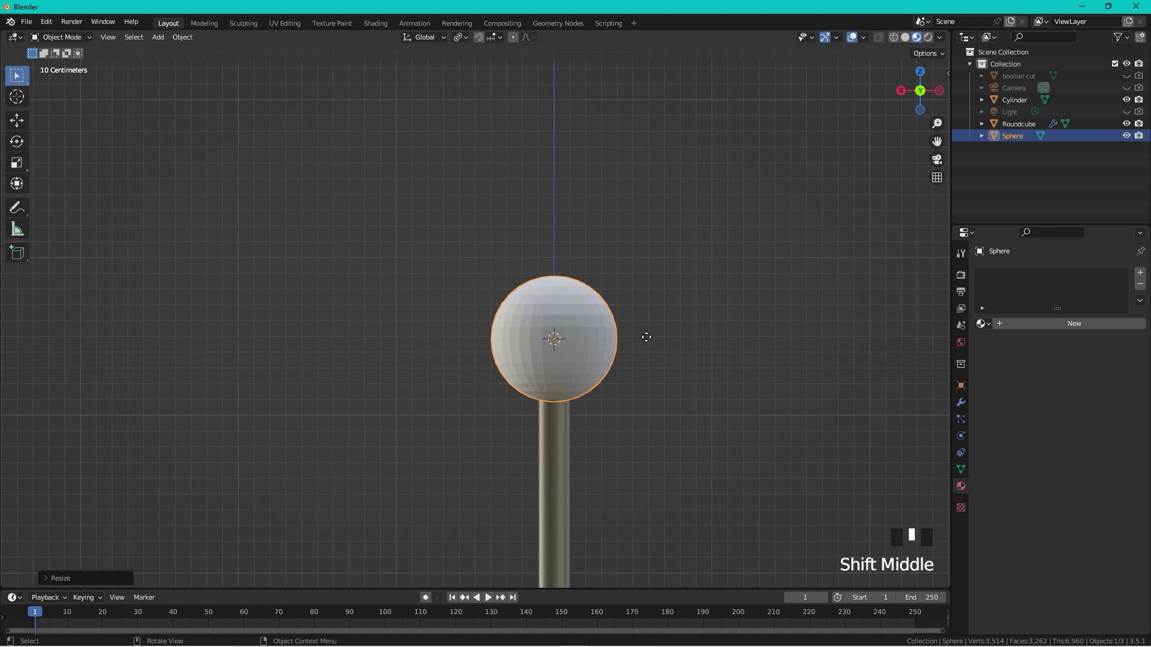
pyautogui.press('g')
pyautogui.press('z')
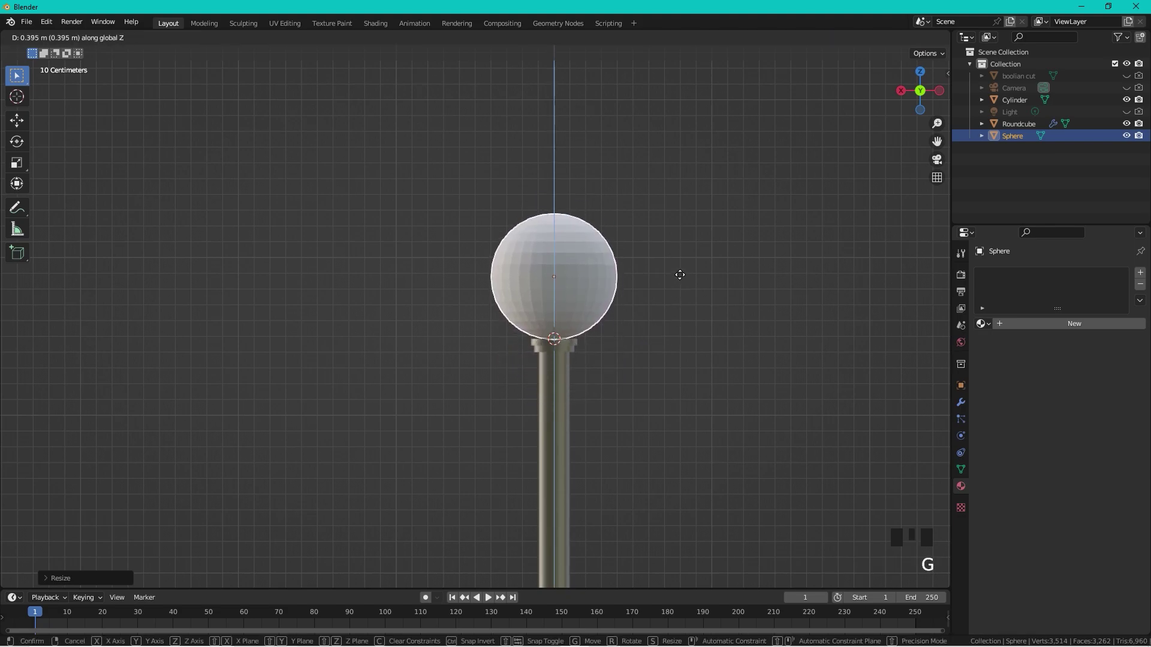
pyautogui.click(680, 284)
# - Shade the sphere smooth and clear the selection
pyautogui.moveTo(575, 280); pyautogui.dragTo(577, 278, button='right')
pyautogui.click(653, 365)
pyautogui.scroll(5, 588, 350)
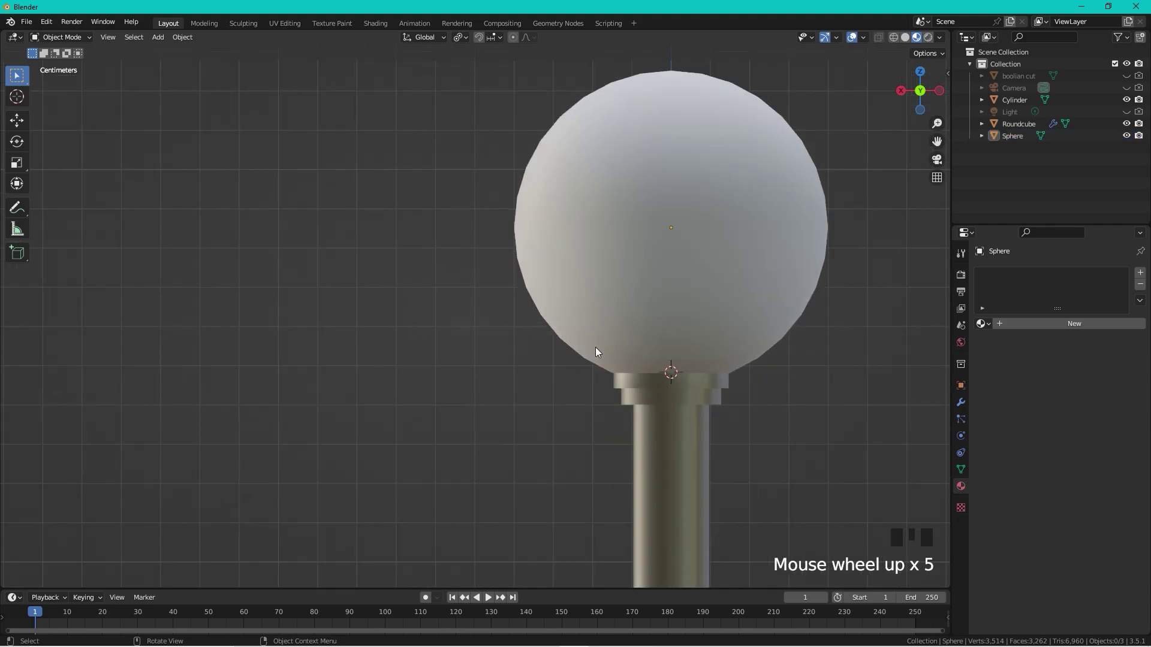
pyautogui.scroll(-3, 595, 351)
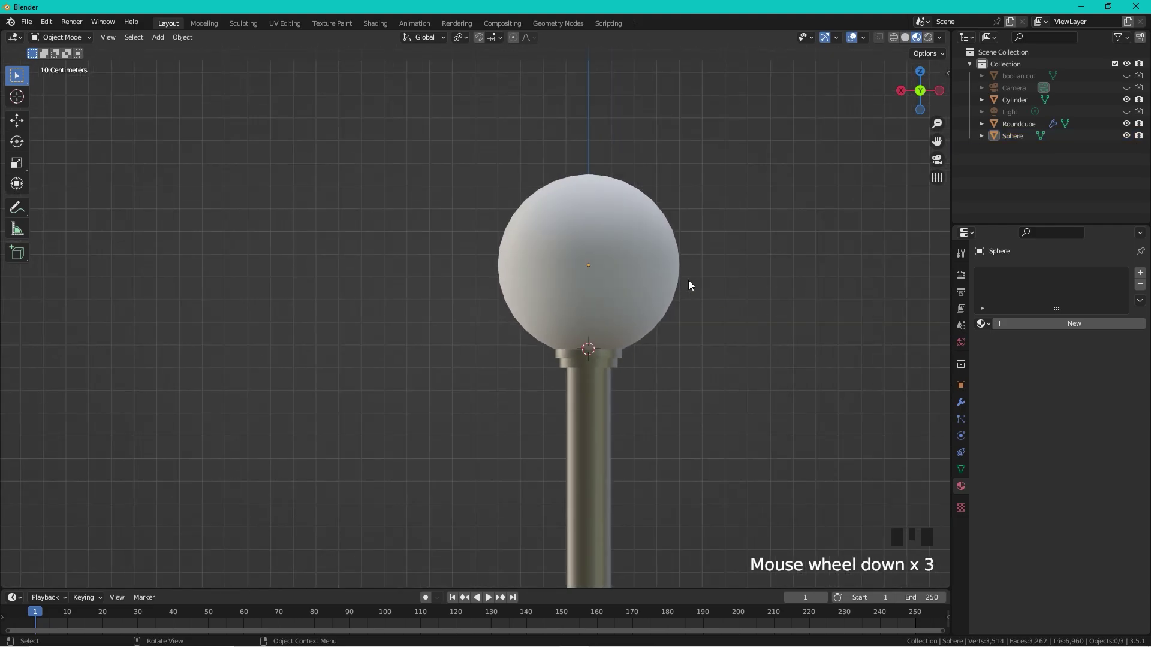
# - Give the sphere a Subdivision Surface modifier with the viewport level set to 2
pyautogui.click(961, 401)
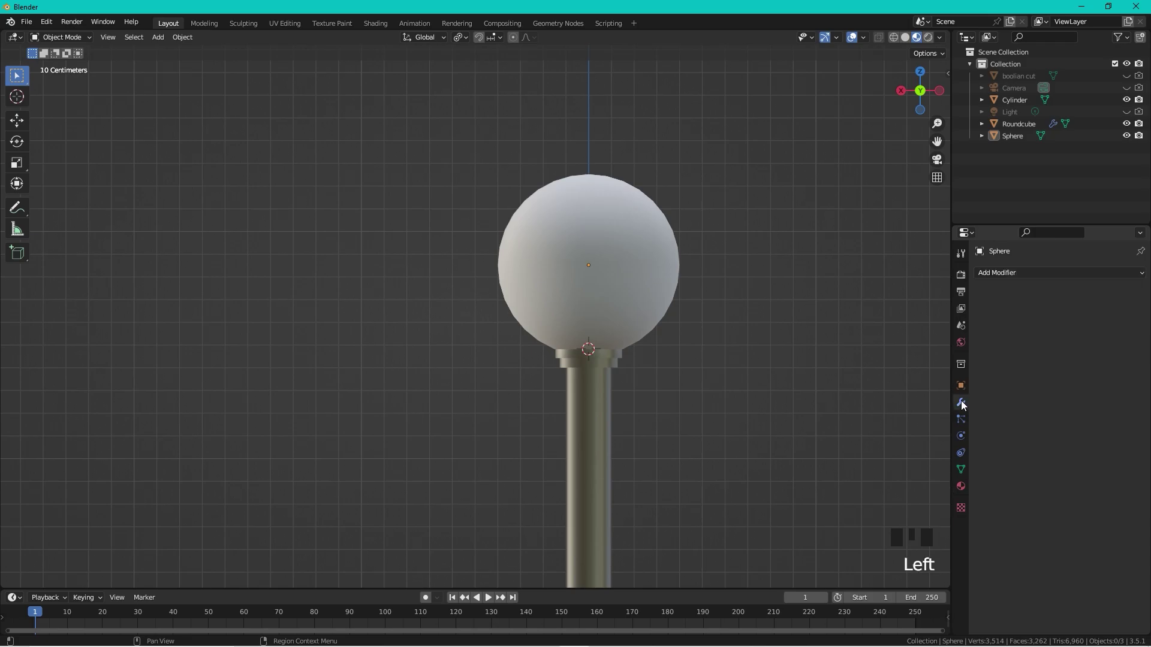
pyautogui.click(1008, 273)
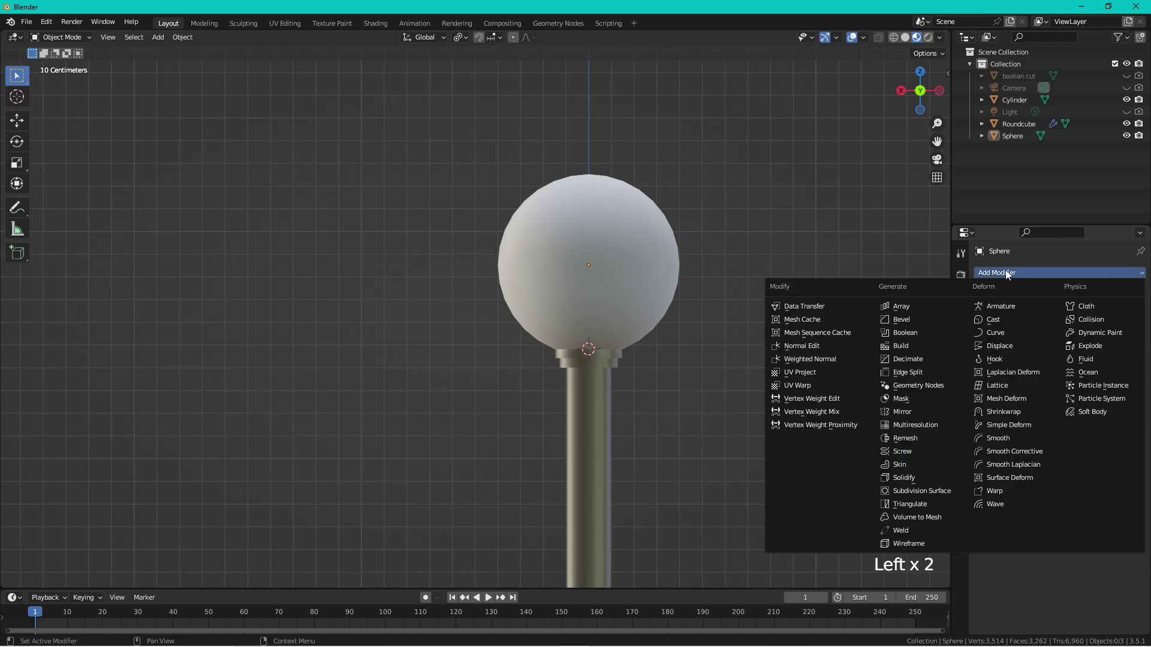
pyautogui.click(932, 488)
pyautogui.click(657, 253)
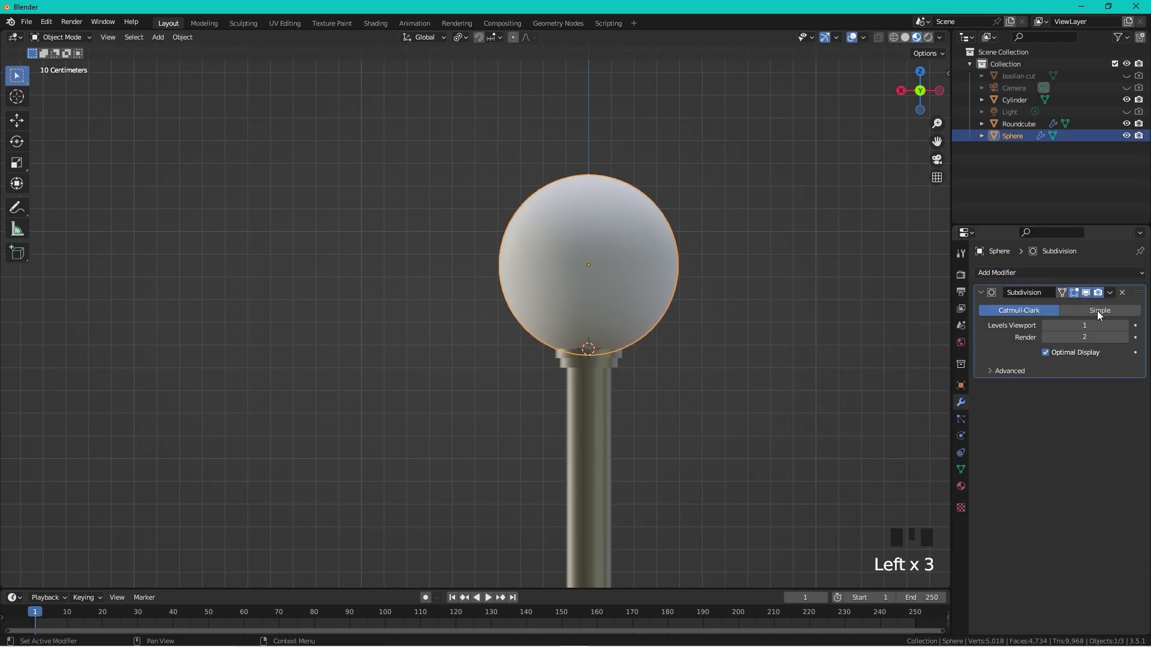
pyautogui.click(1125, 326)
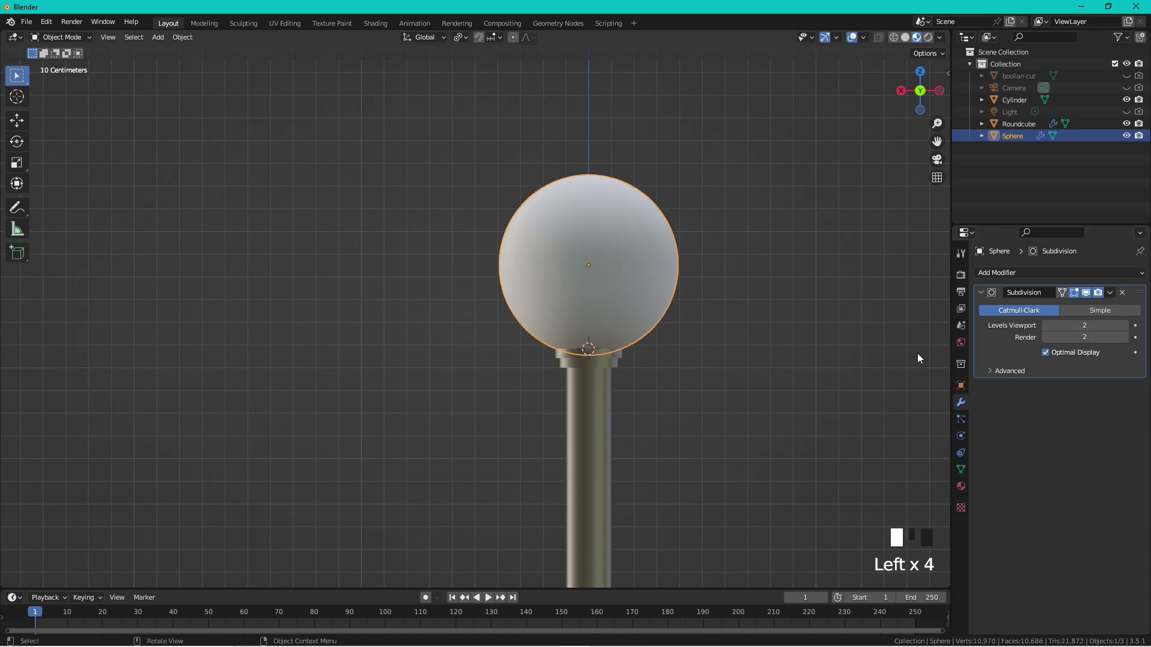
# - Give the knob's material a black base colour (Value 0) and a roughness of about 0.27
pyautogui.click(960, 486)
pyautogui.click(1027, 324)
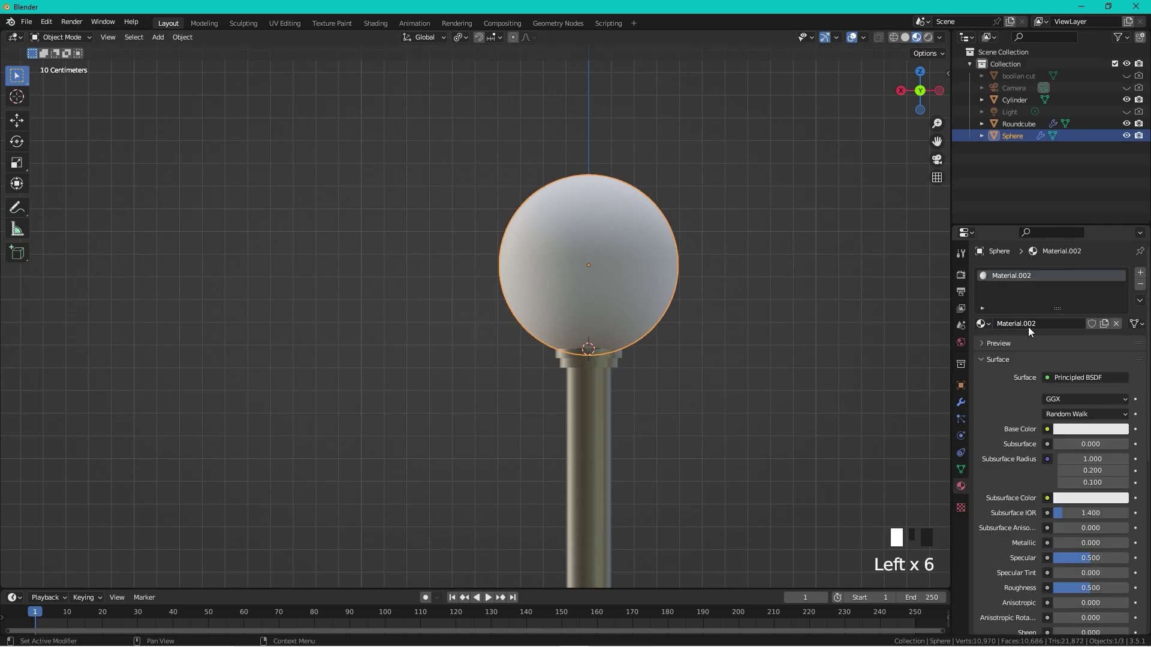
pyautogui.click(1072, 429)
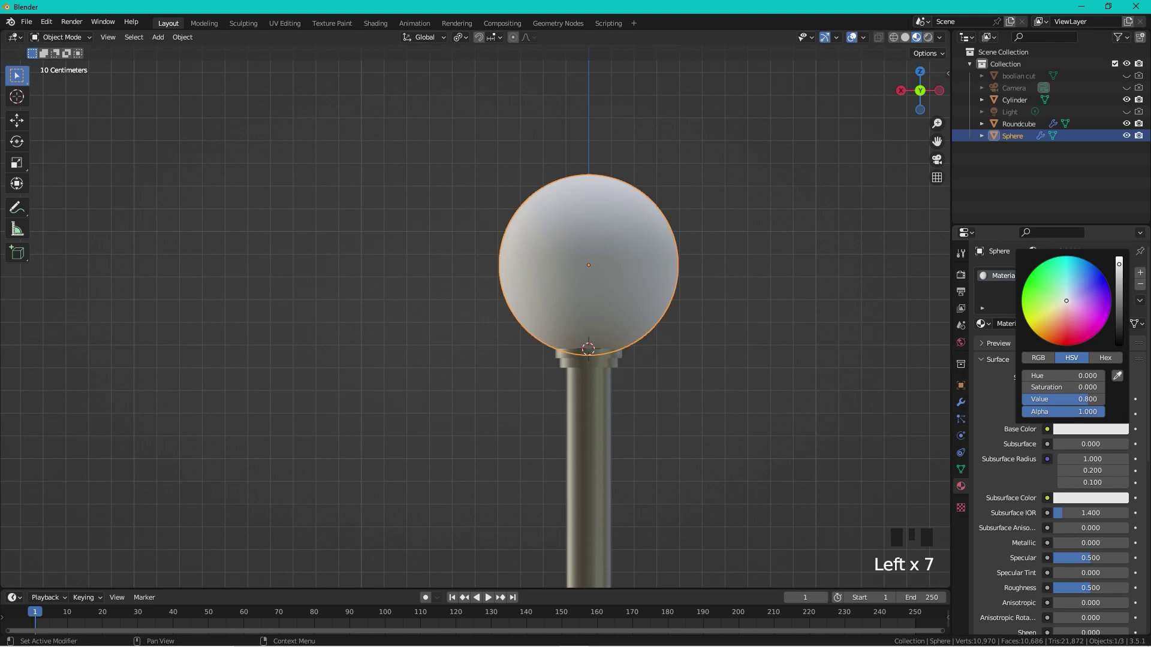
pyautogui.moveTo(1073, 399); pyautogui.dragTo(1026, 399)
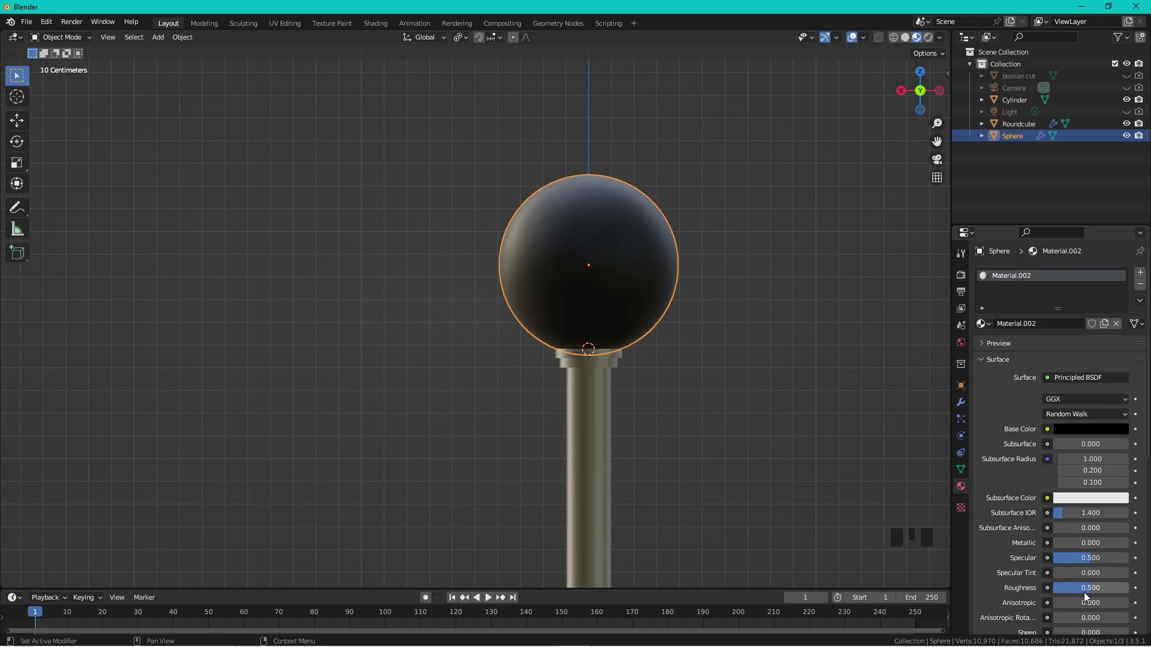
pyautogui.moveTo(1084, 591); pyautogui.dragTo(1064, 588)
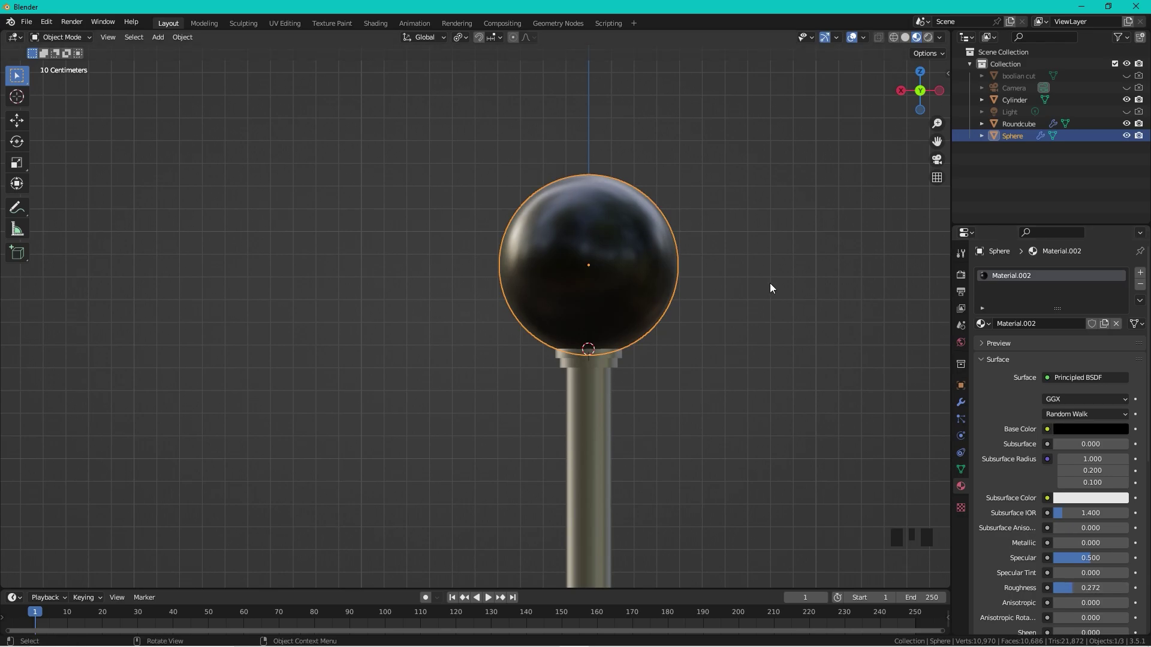
# - Select the stick together with the knob and lower both along Z by about 1 m
pyautogui.moveTo(770, 283); pyautogui.dragTo(737, 330, button='middle')
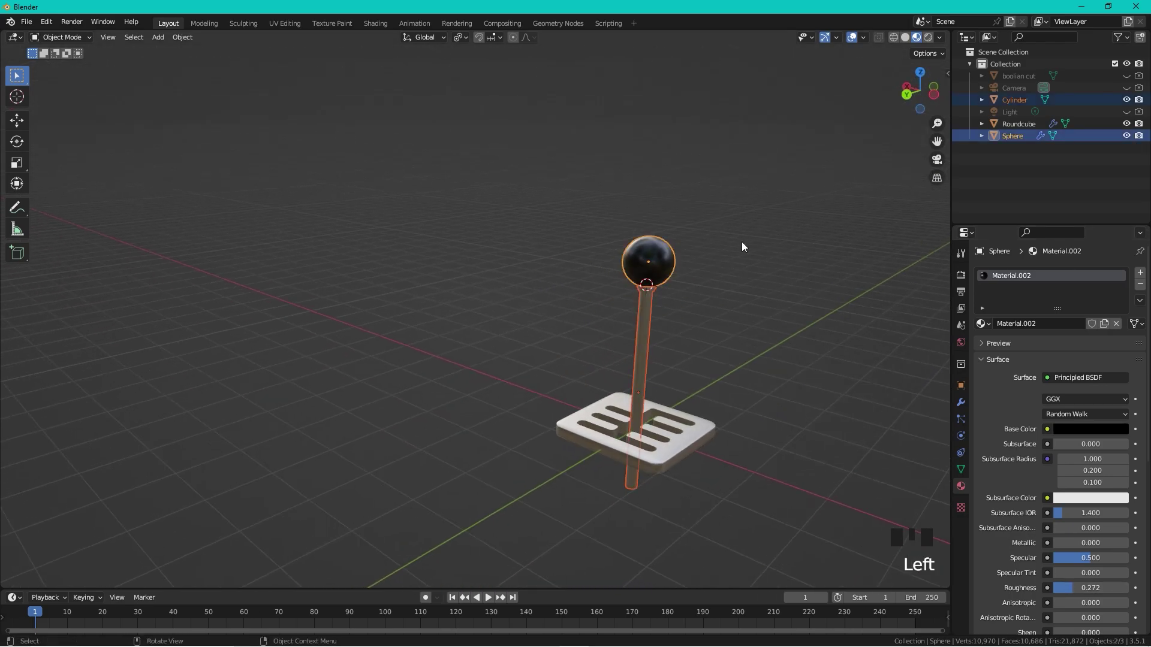
pyautogui.press('g')
pyautogui.press('z')
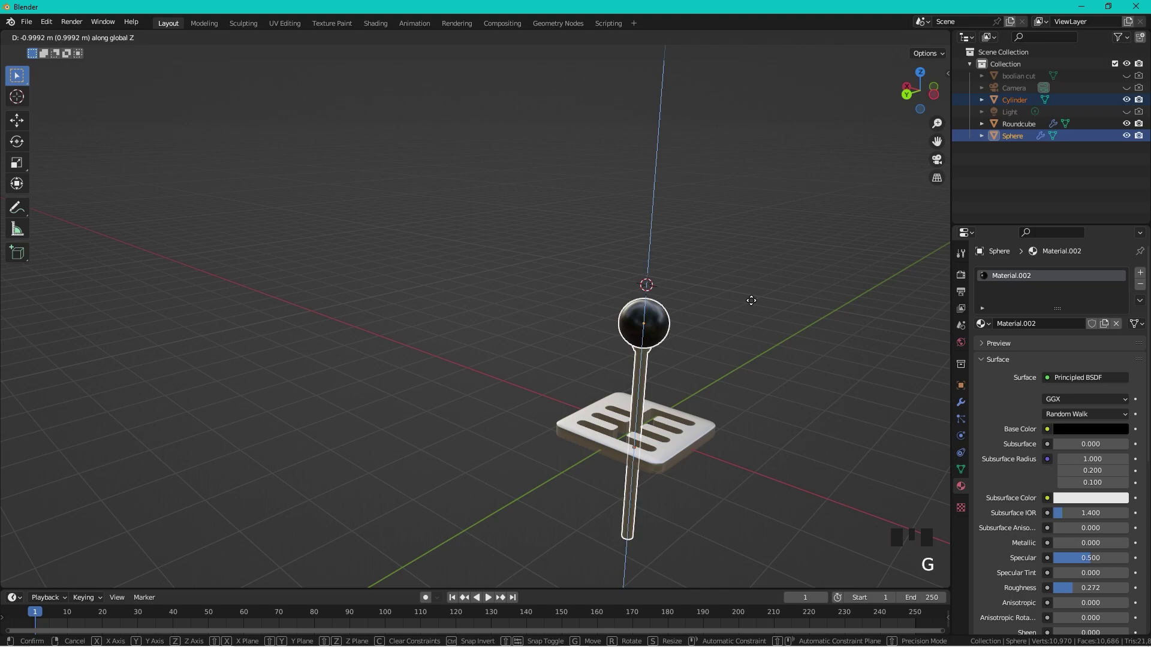
pyautogui.click(684, 295)
# - Examine from several angles how the stick and knob sit in the slotted slab
pyautogui.moveTo(599, 311); pyautogui.dragTo(657, 374, button='middle')
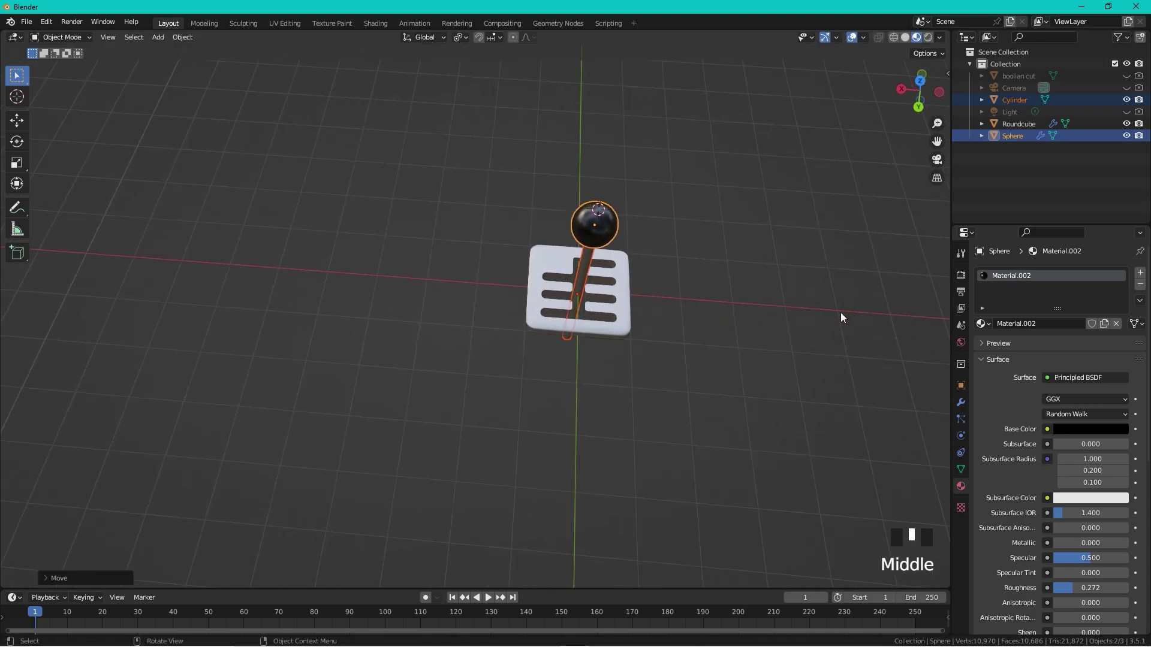
pyautogui.press('KP_Decimal')
pyautogui.moveTo(494, 397); pyautogui.dragTo(387, 387, button='middle')
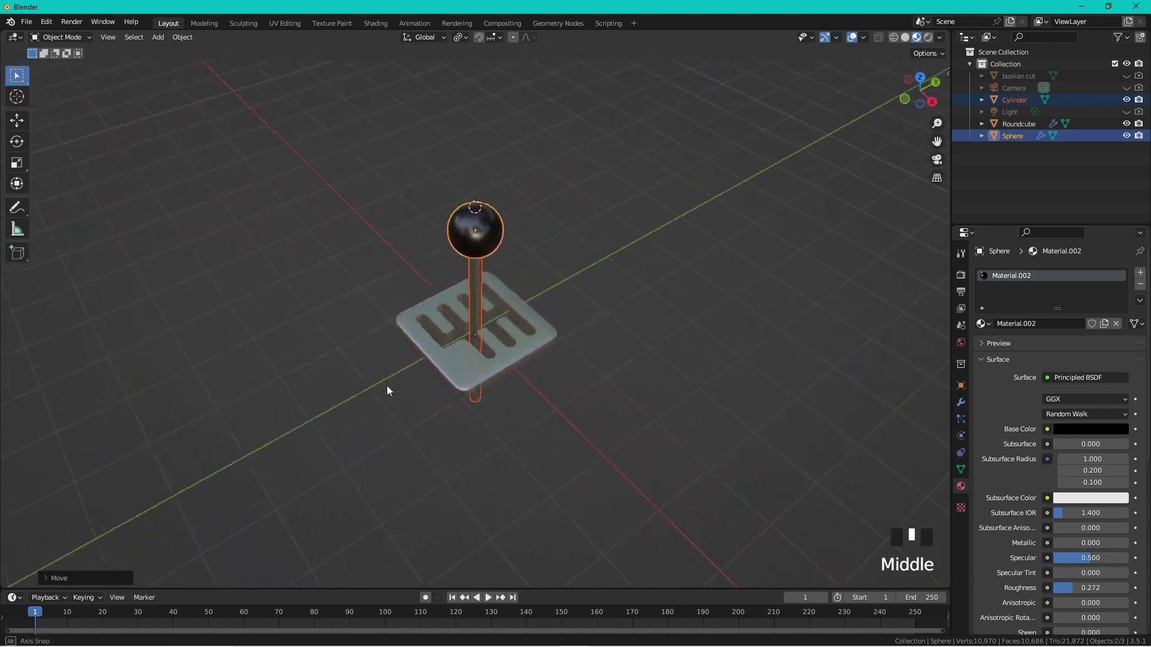
pyautogui.scroll(3, 413, 272)
pyautogui.keyDown('shift'); pyautogui.moveTo(588, 264); pyautogui.dragTo(696, 331, button='middle'); pyautogui.keyUp('shift')
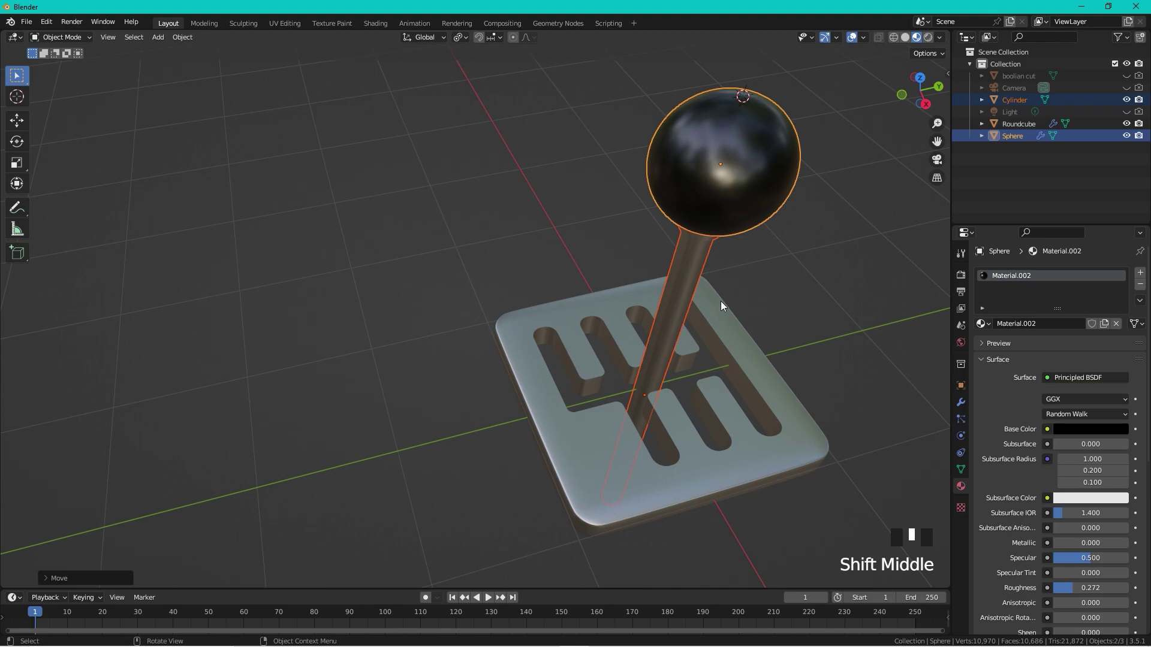
pyautogui.scroll(2, 663, 286)
pyautogui.scroll(-2, 663, 287)
pyautogui.moveTo(663, 286); pyautogui.dragTo(585, 304, button='middle')
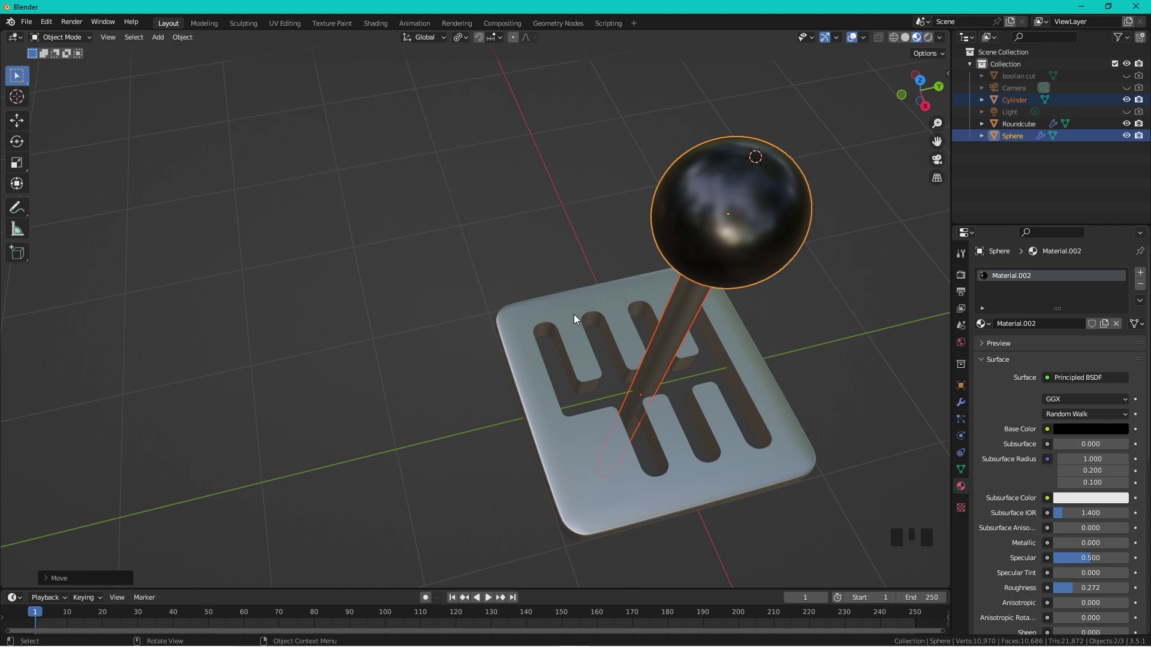
# - Reset the 3D cursor to the world origin and add a text object there
pyautogui.hotkey('shift', 'c')
pyautogui.scroll(5, 435, 330)
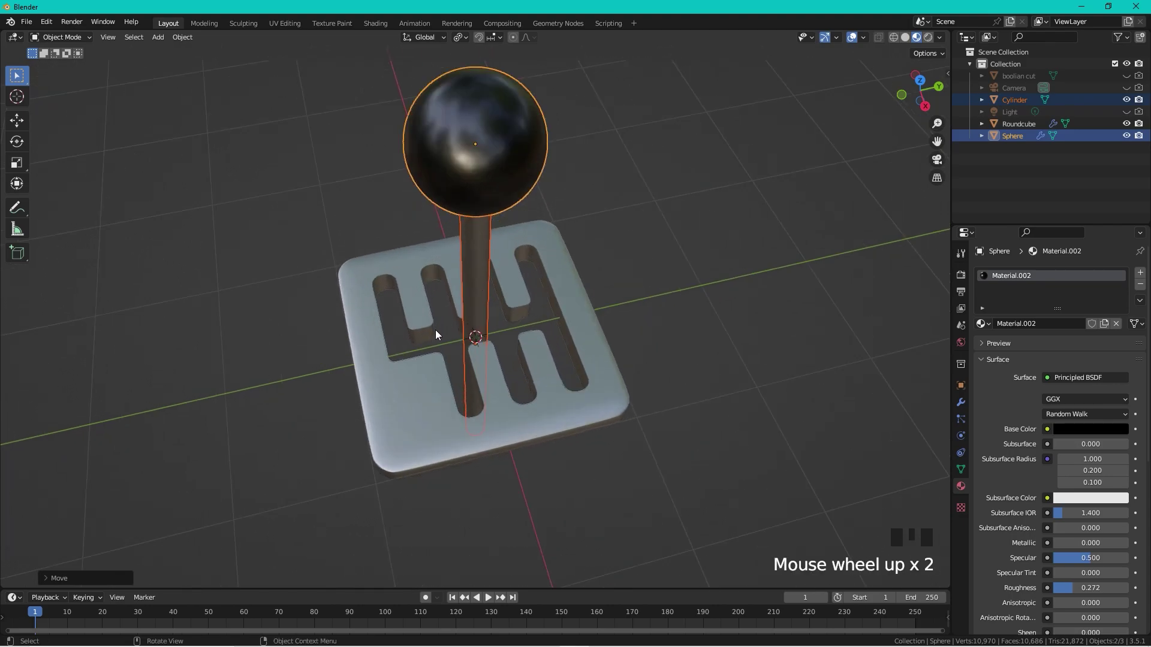
pyautogui.keyDown('shift'); pyautogui.moveTo(433, 340); pyautogui.dragTo(640, 310, button='middle'); pyautogui.keyUp('shift')
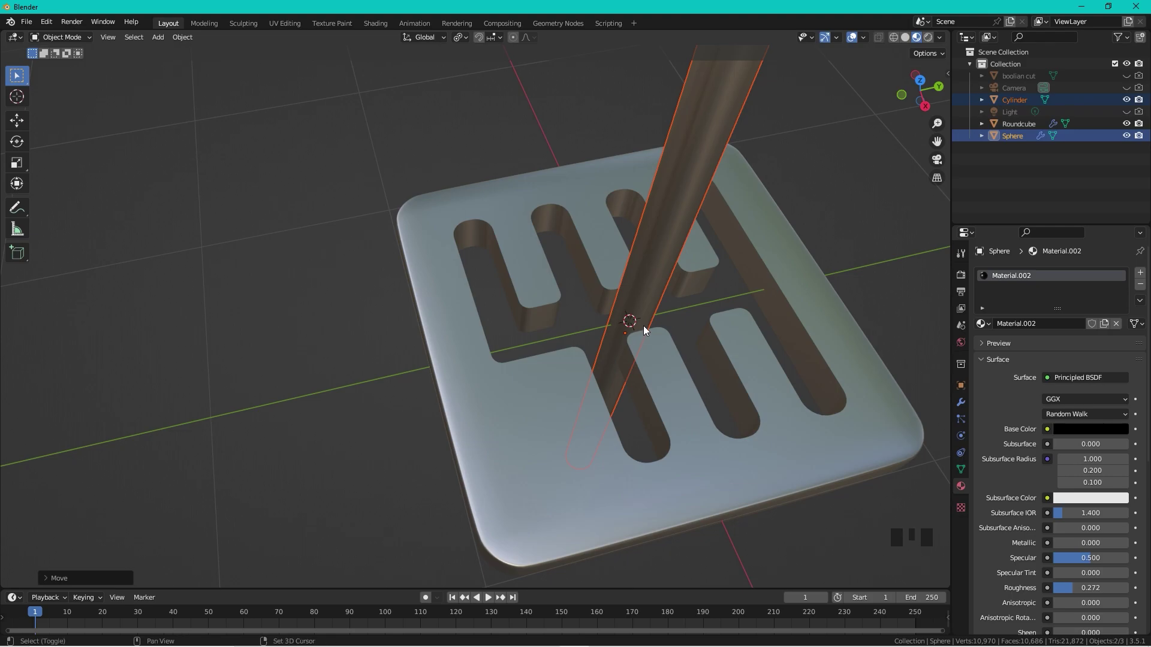
pyautogui.hotkey('shift', 'a')
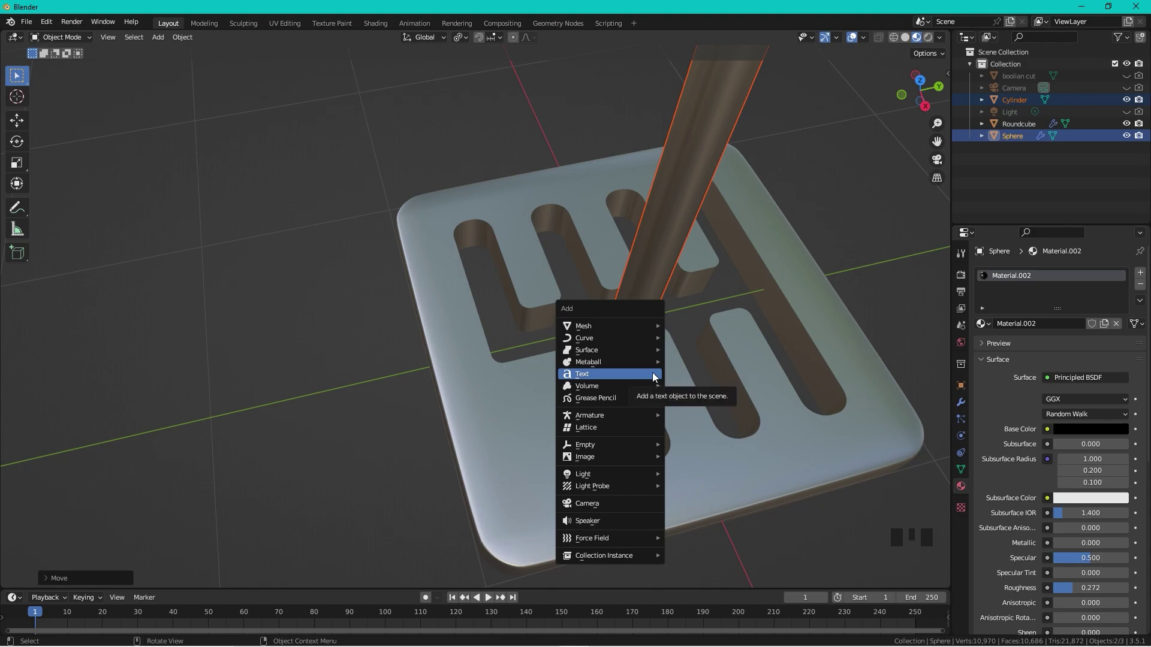
pyautogui.click(644, 374)
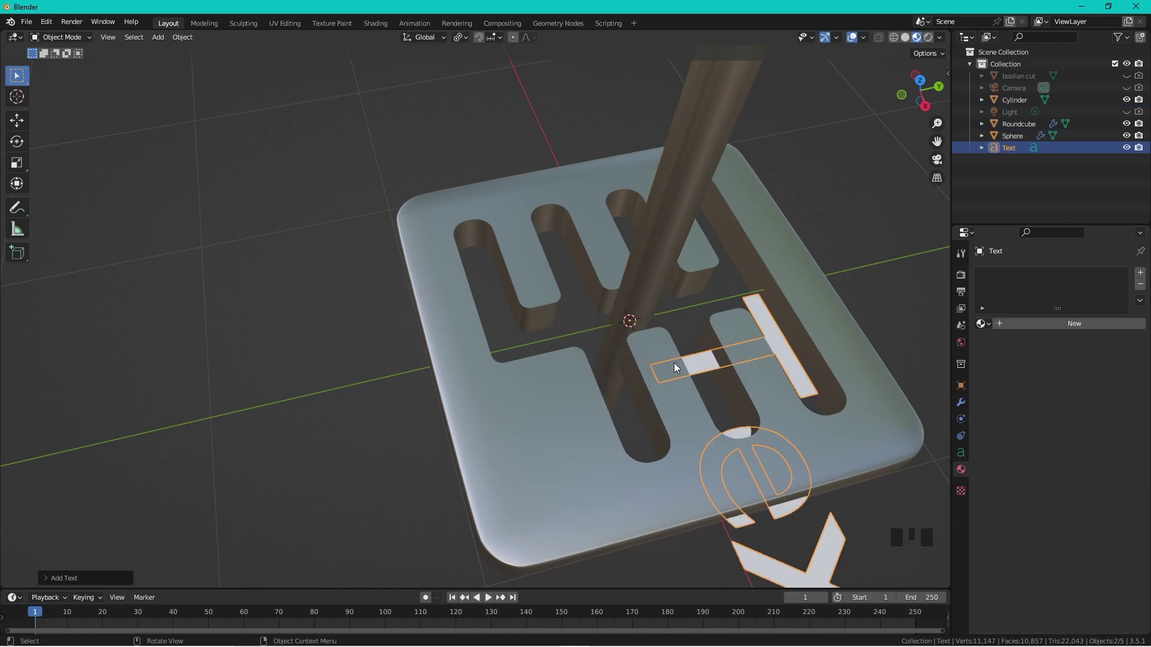
# - Rotate the text object 90° about the Z axis
pyautogui.write('r')
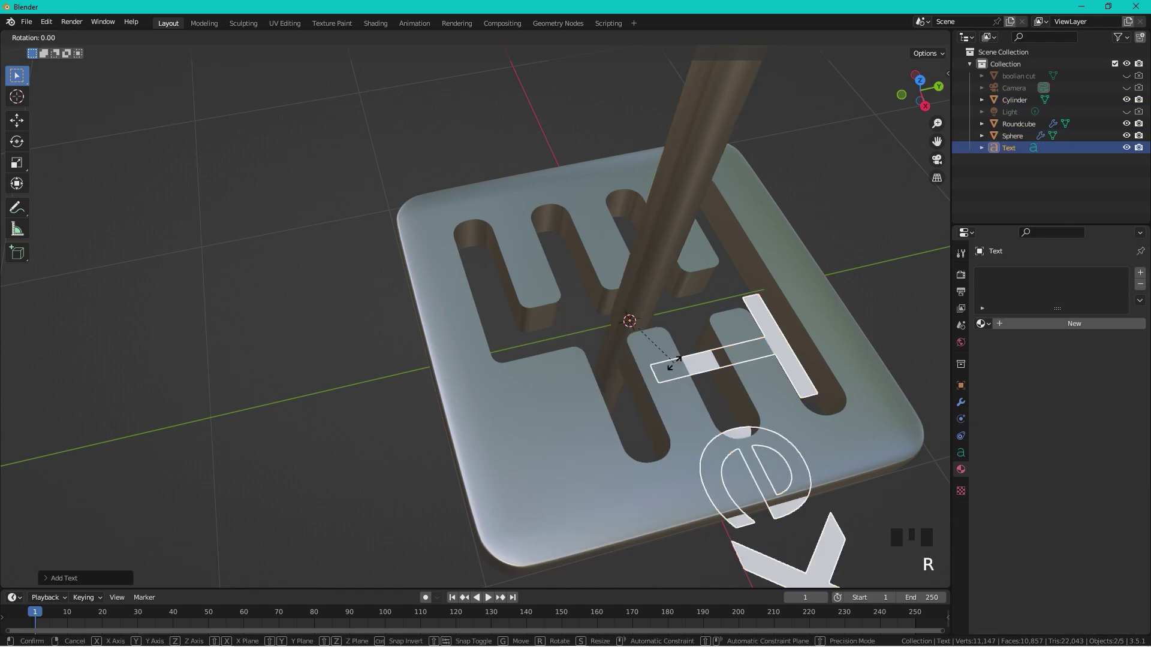
pyautogui.write('z90')
pyautogui.click(674, 362)
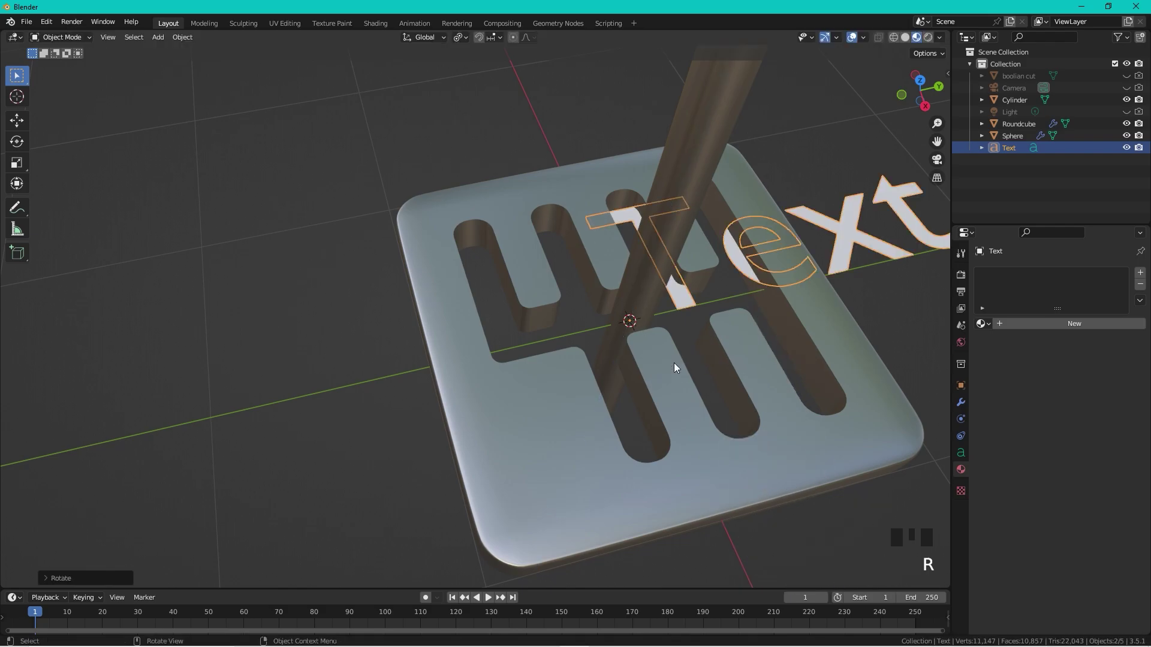
# - Replace the default content of the text object with the number 1
pyautogui.press('Tab')
pyautogui.press('BackSpace')
pyautogui.press('BackSpace')
pyautogui.press('BackSpace')
pyautogui.press('BackSpace')
pyautogui.press('BackSpace')
pyautogui.press('BackSpace')
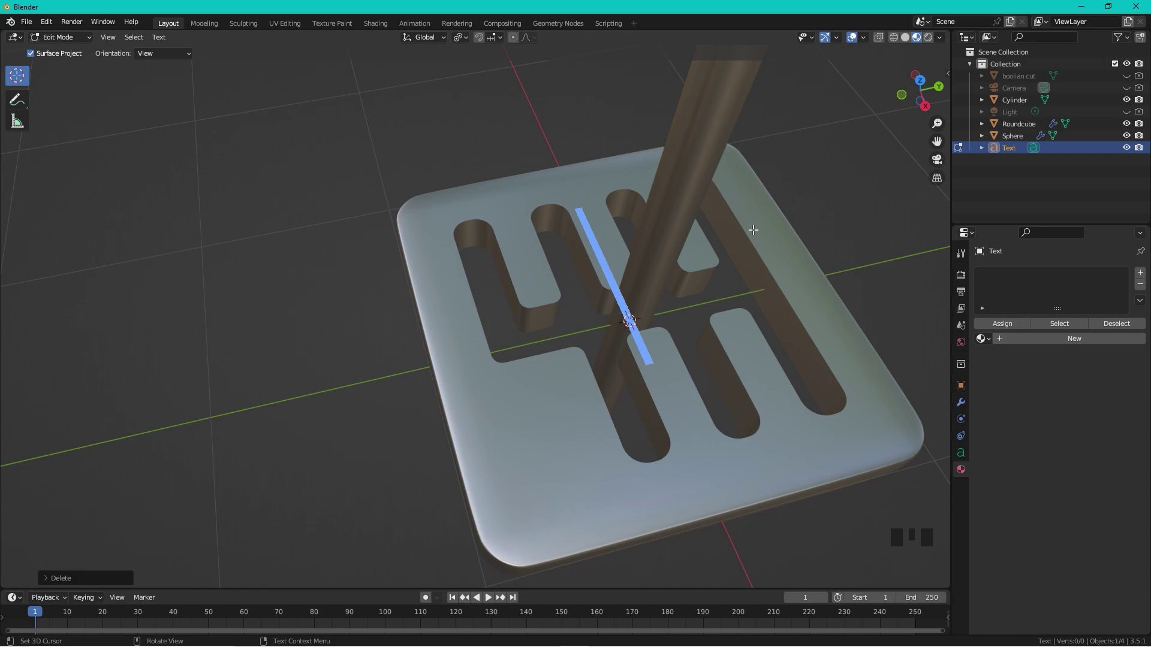
pyautogui.write('1')
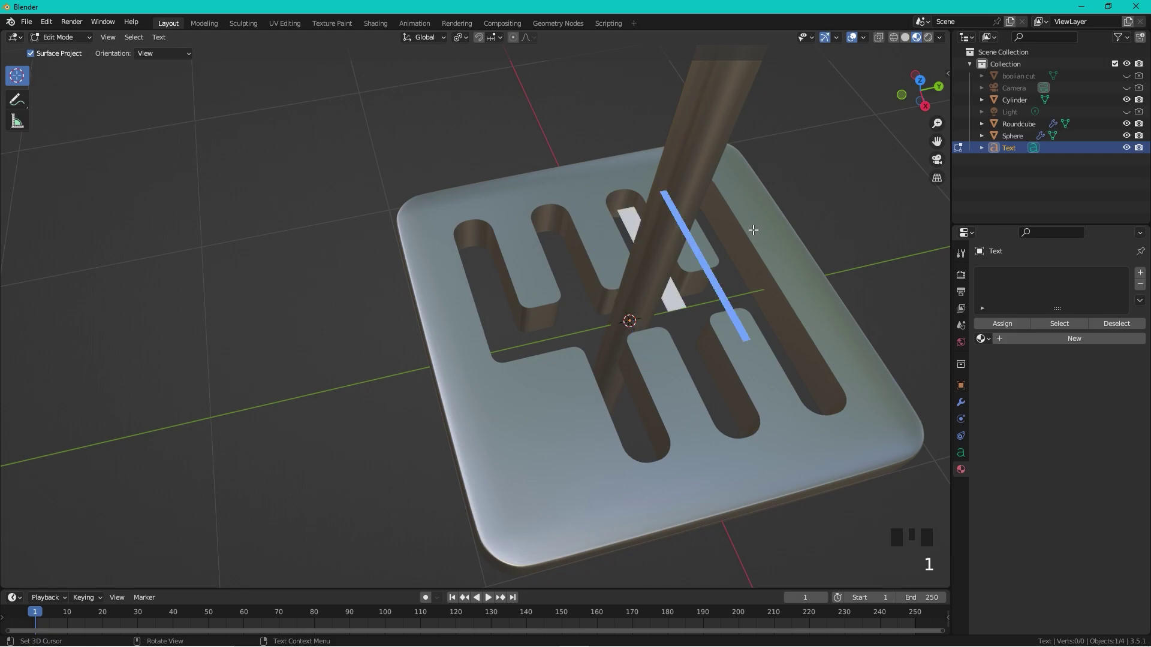
pyautogui.press('Tab')
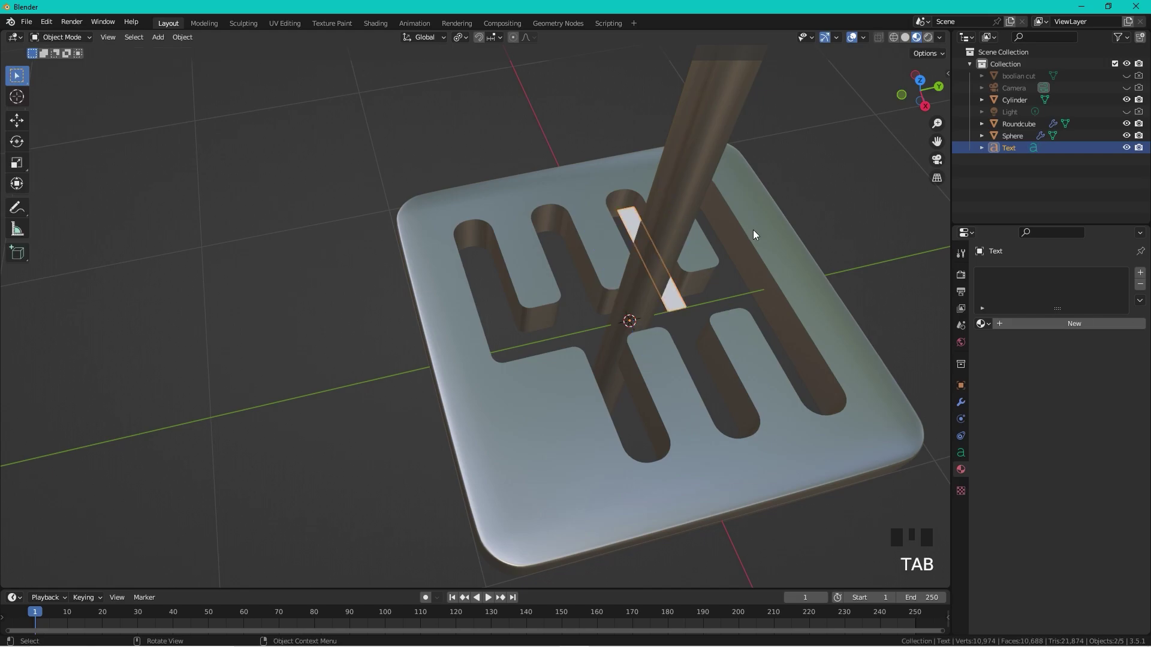
# - Extrude the number 1 by slightly less than 0.18 m in its text geometry settings
pyautogui.moveTo(790, 178); pyautogui.dragTo(729, 174, button='middle')
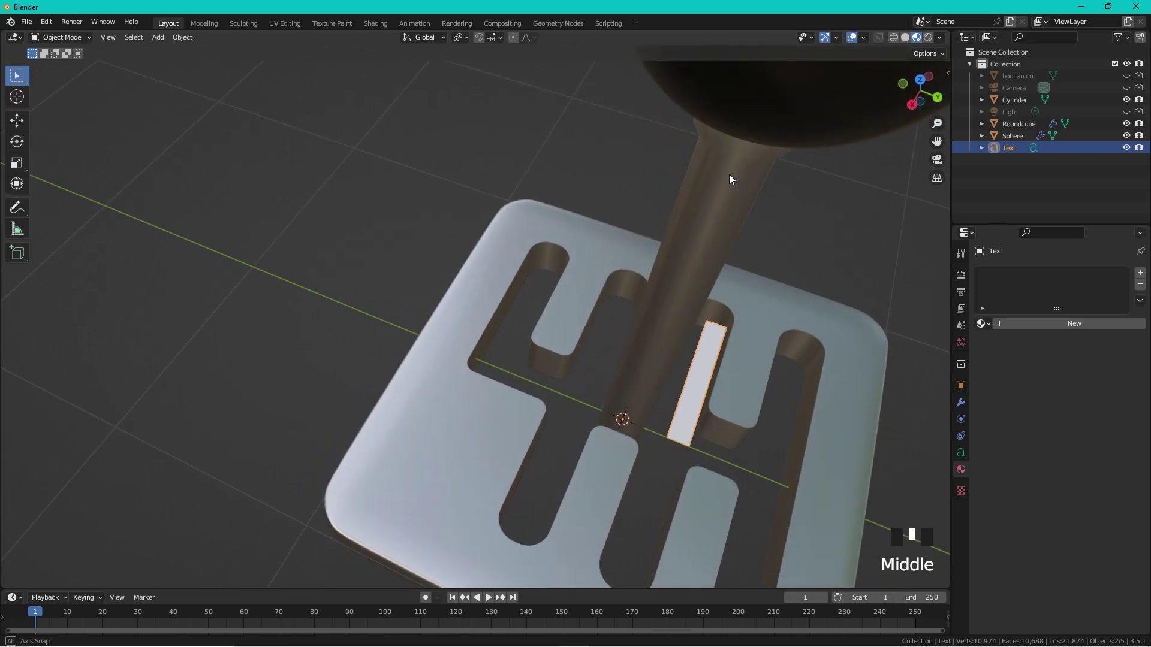
pyautogui.click(961, 453)
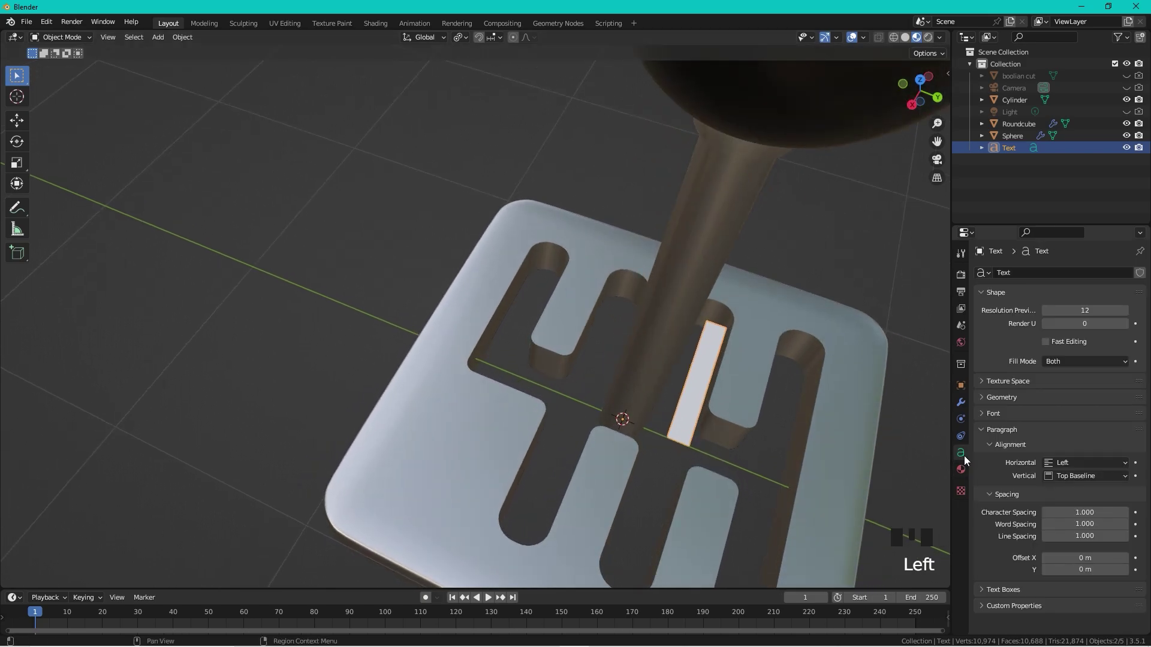
pyautogui.click(983, 398)
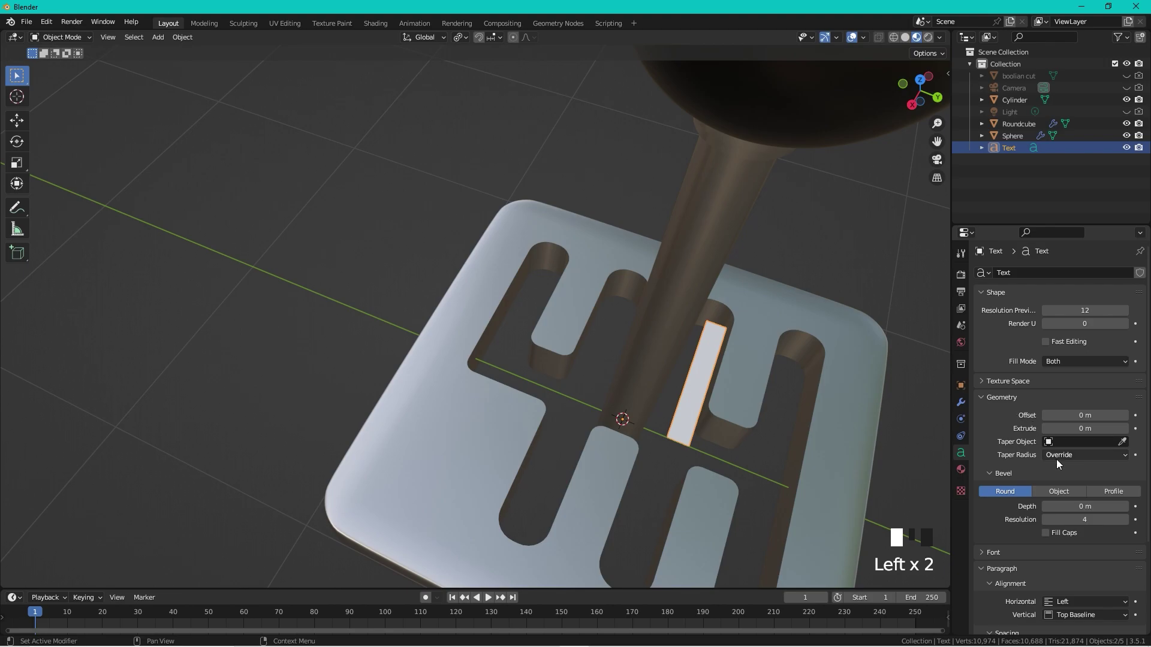
pyautogui.moveTo(1109, 429); pyautogui.dragTo(1127, 428)
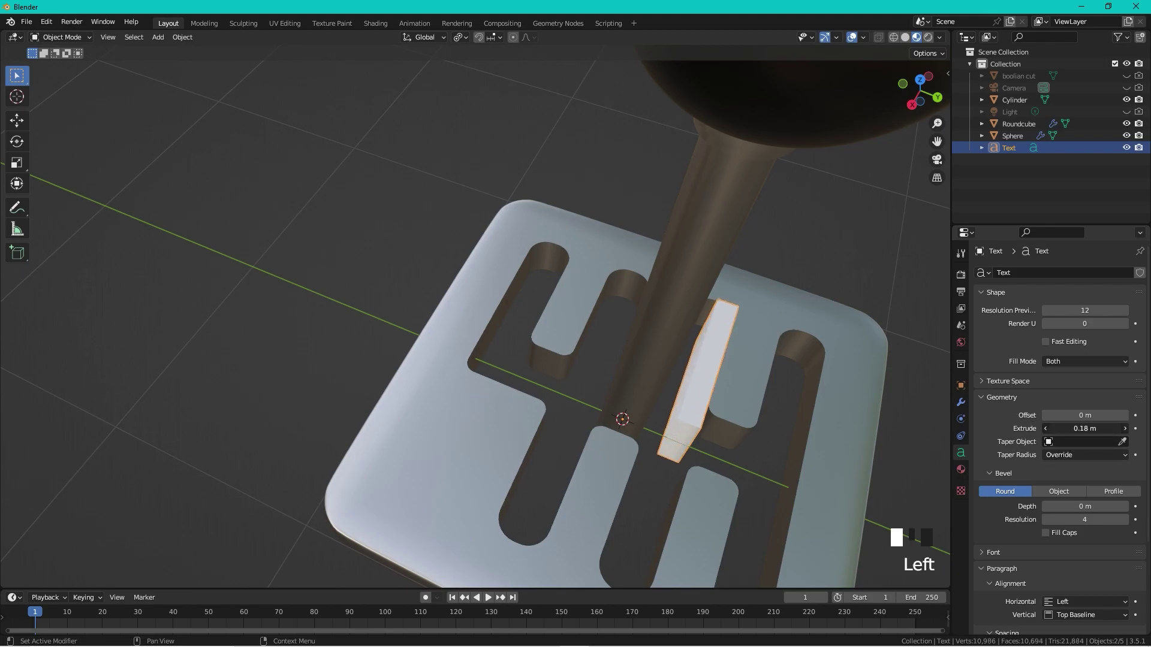
# - Assign the existing metallic Material.001 to the number 1
pyautogui.click(960, 470)
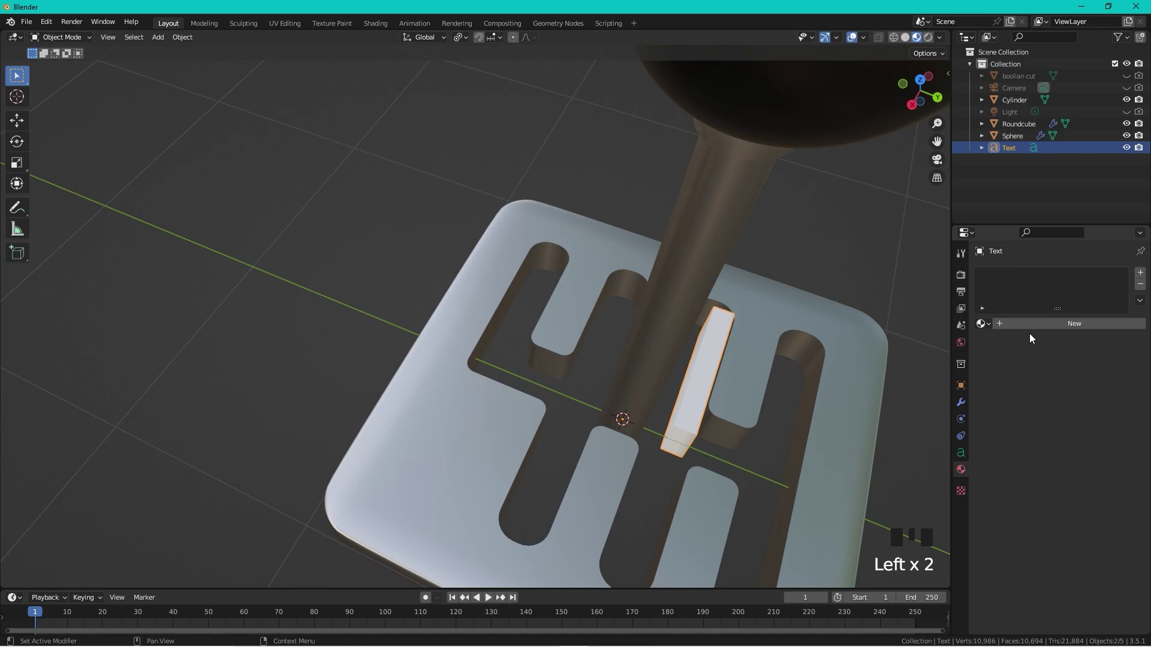
pyautogui.click(983, 323)
pyautogui.click(1015, 354)
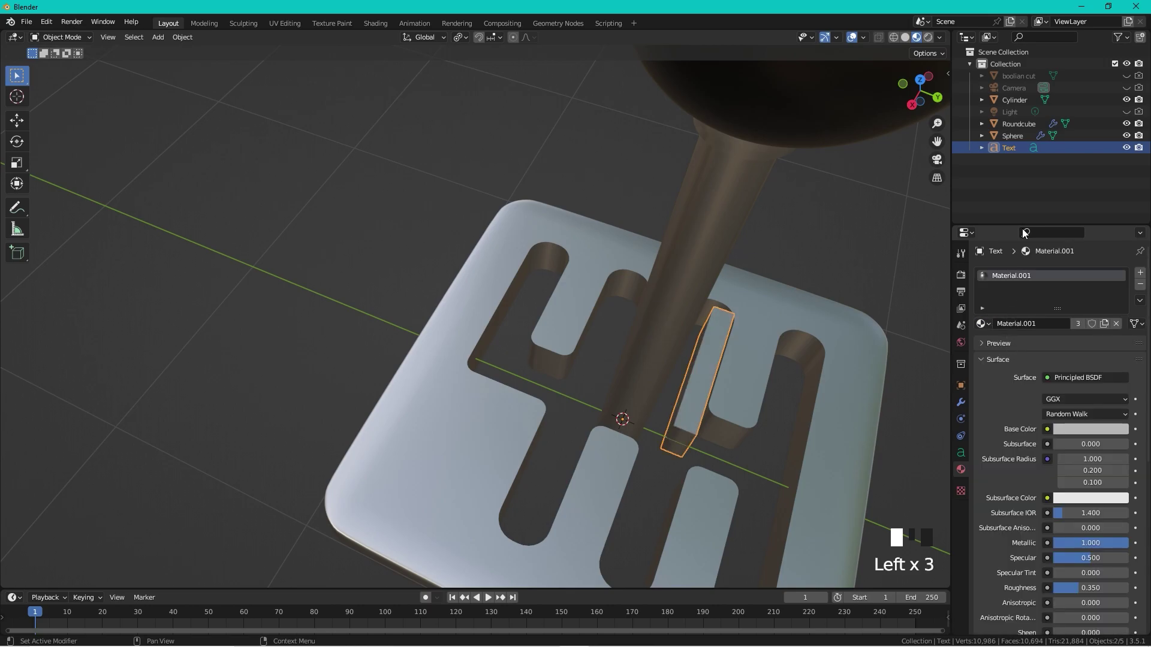
# - In the top view, move the number 1 onto the slab's left edge, beside the lowest slot
pyautogui.click(920, 79)
pyautogui.keyDown('shift'); pyautogui.moveTo(560, 205); pyautogui.dragTo(779, 330, button='middle'); pyautogui.keyUp('shift')
pyautogui.scroll(-2, 714, 299)
pyautogui.scroll(1, 695, 264)
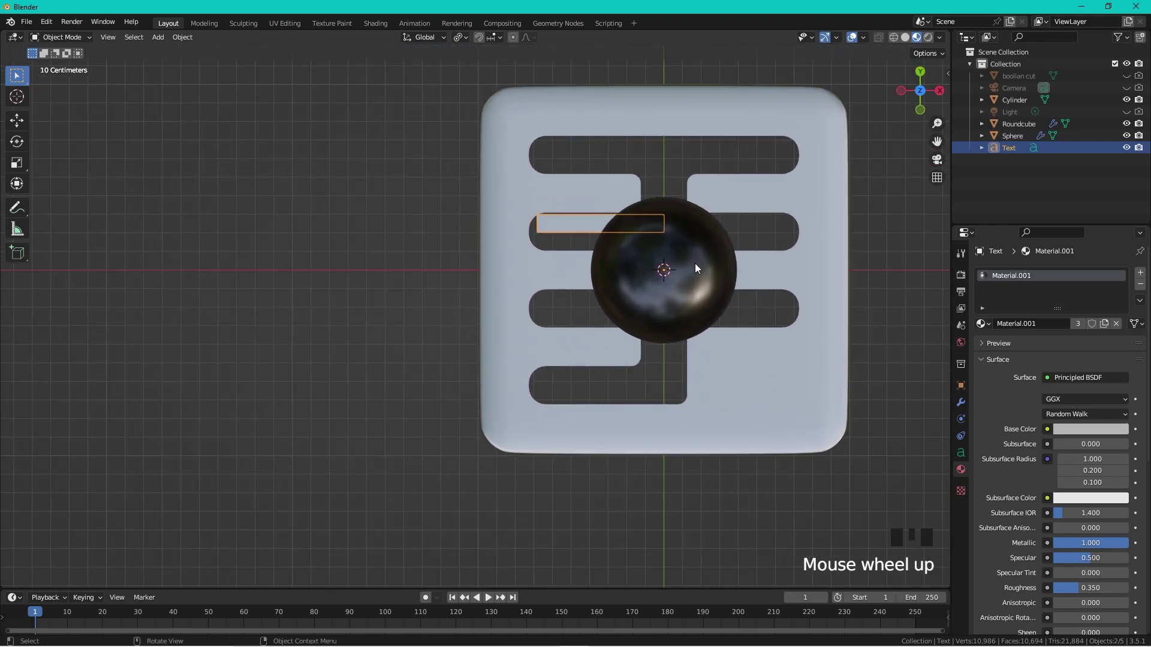
pyautogui.press('g')
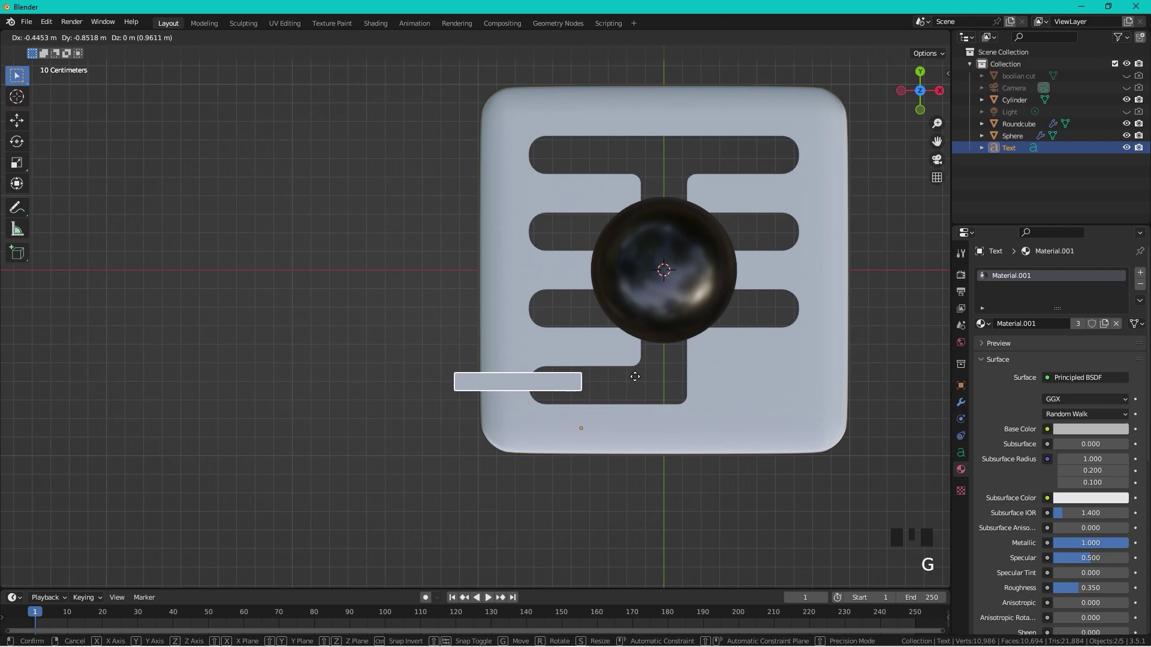
pyautogui.click(634, 381)
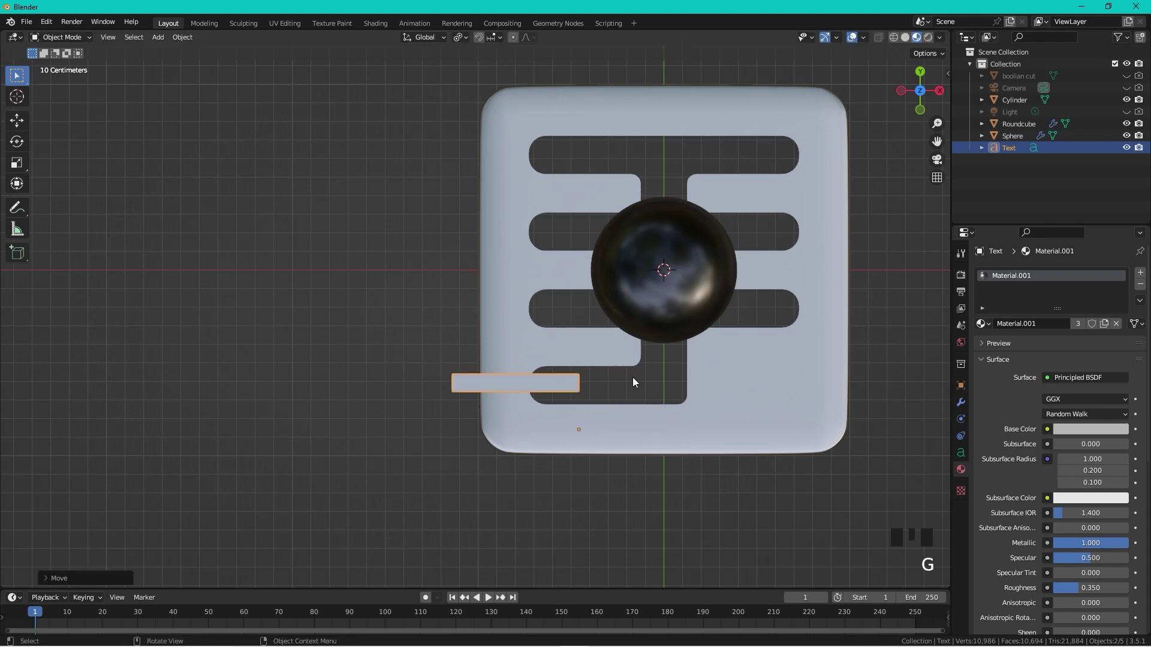
# - Centre the number's origin on its own shape and scale it down to fit the slab's side margin
pyautogui.rightClick(368, 147)
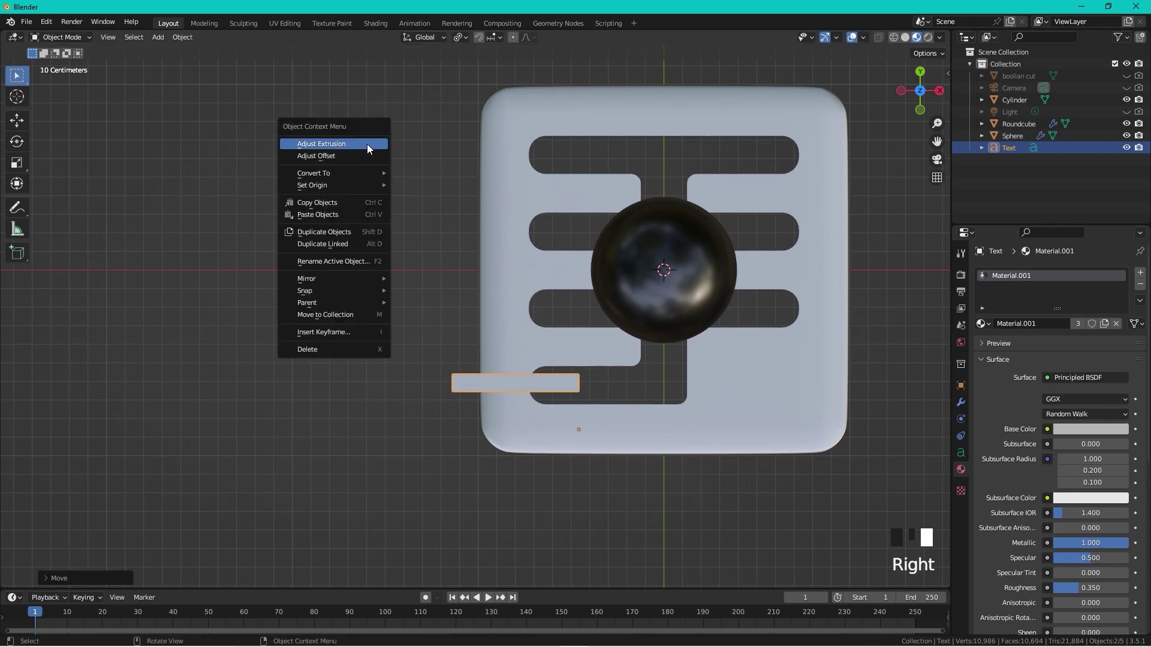
pyautogui.moveTo(351, 186)
pyautogui.click(484, 229)
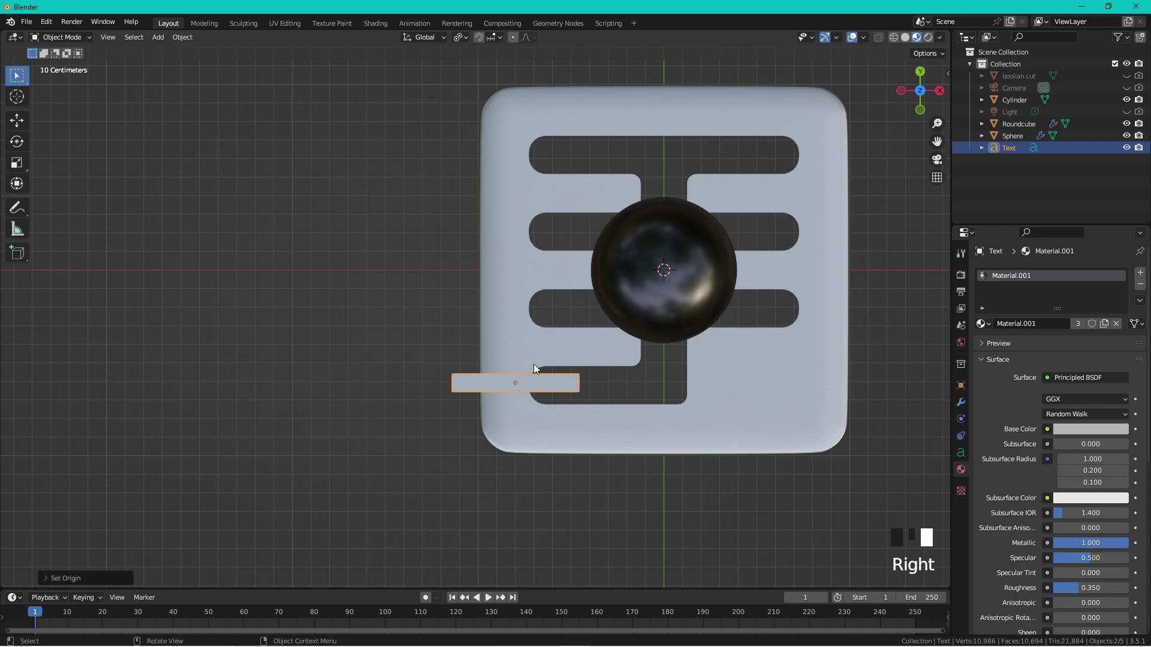
pyautogui.press('s')
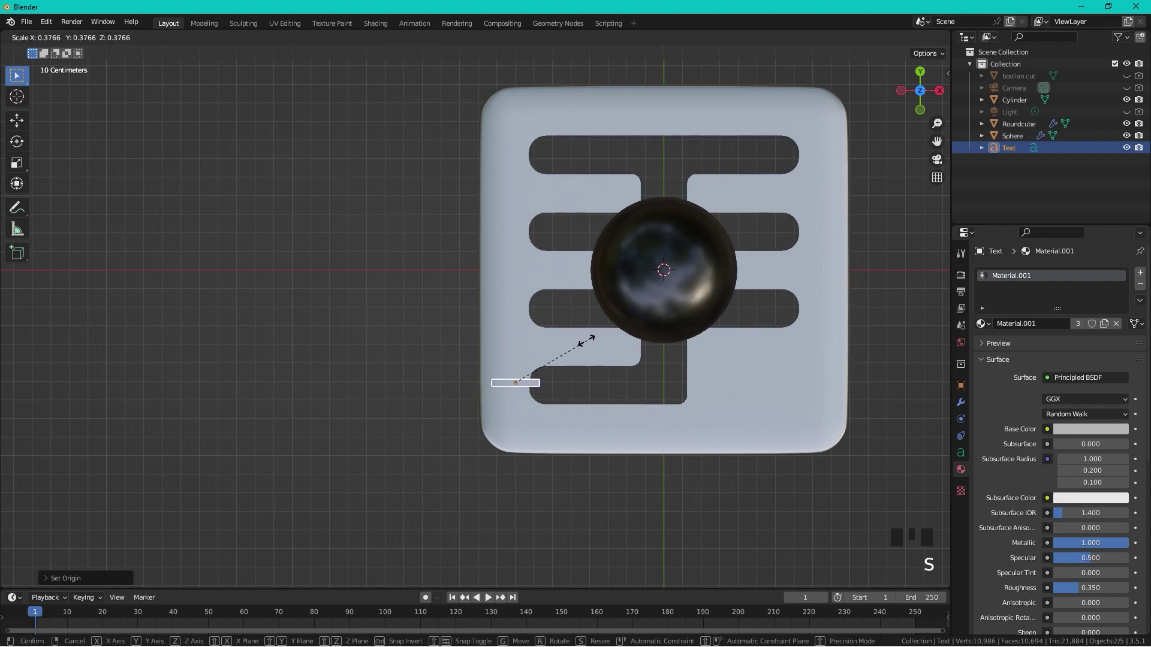
pyautogui.click(551, 352)
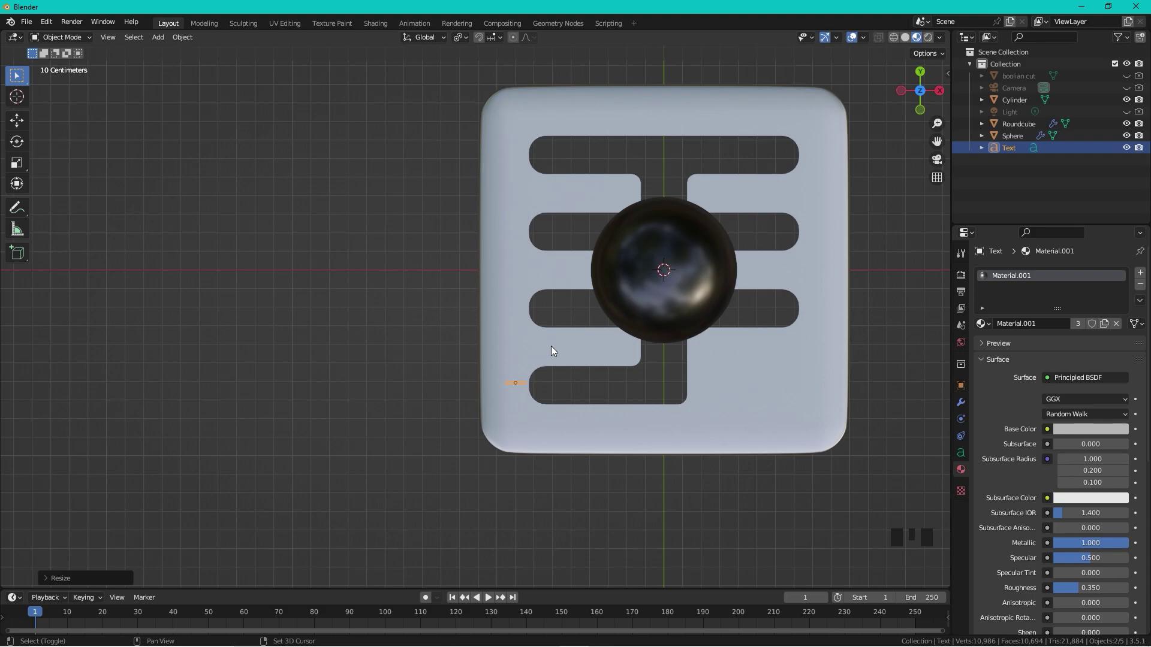
# - Move the number about 0.4 m along Y so it sits beside the left end of the second-lowest slot
pyautogui.keyDown('shift'); pyautogui.moveTo(552, 350); pyautogui.dragTo(641, 317, button='middle'); pyautogui.keyUp('shift')
pyautogui.scroll(4, 636, 338)
pyautogui.scroll(-1, 659, 372)
pyautogui.keyDown('shift'); pyautogui.moveTo(699, 388); pyautogui.dragTo(531, 396, button='middle'); pyautogui.keyUp('shift')
pyautogui.press('g')
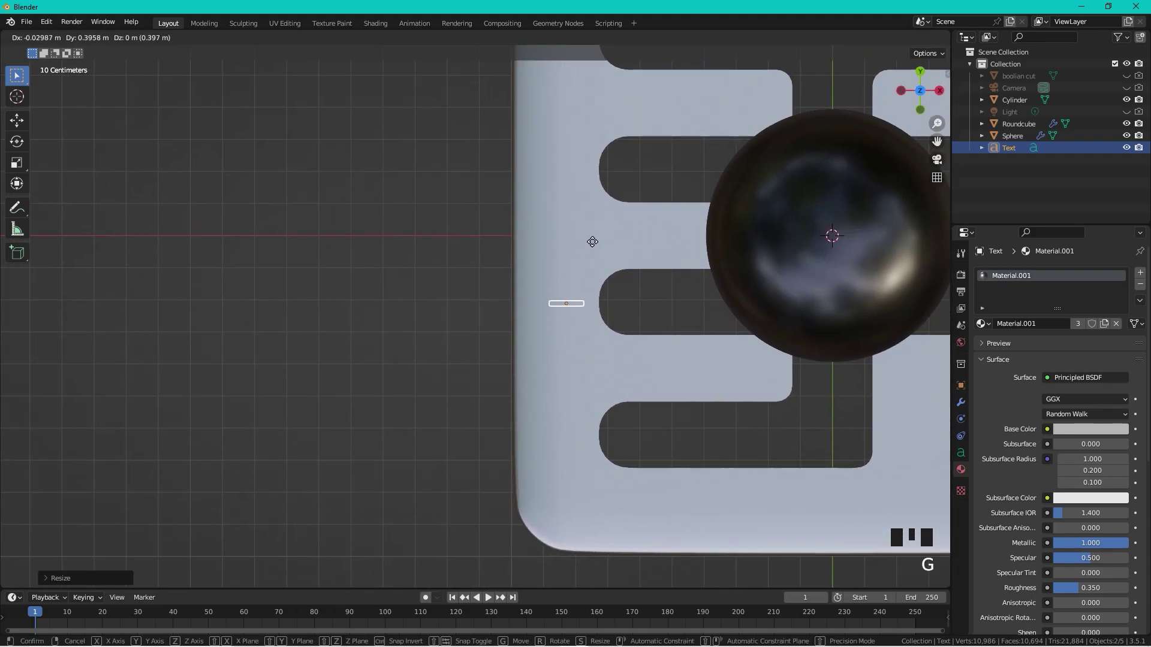
pyautogui.click(592, 240)
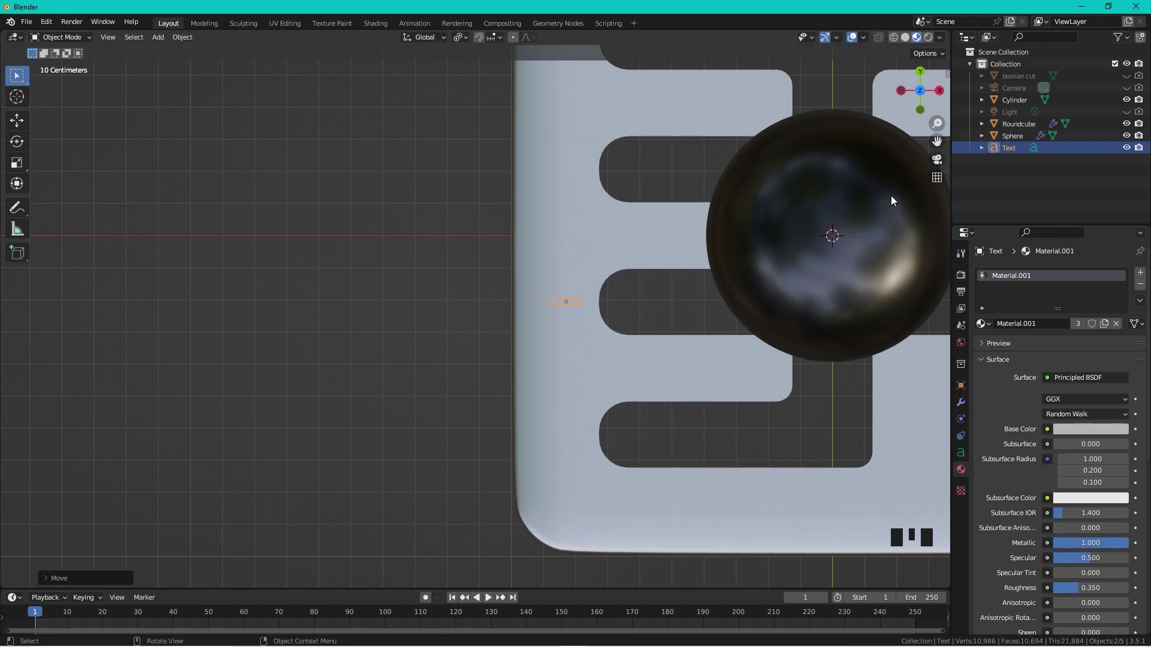
# - In the front view, raise the number 1 about 0.1 m along Z so it stands slightly proud of the slab's top surface
pyautogui.click(919, 112)
pyautogui.scroll(3, 589, 348)
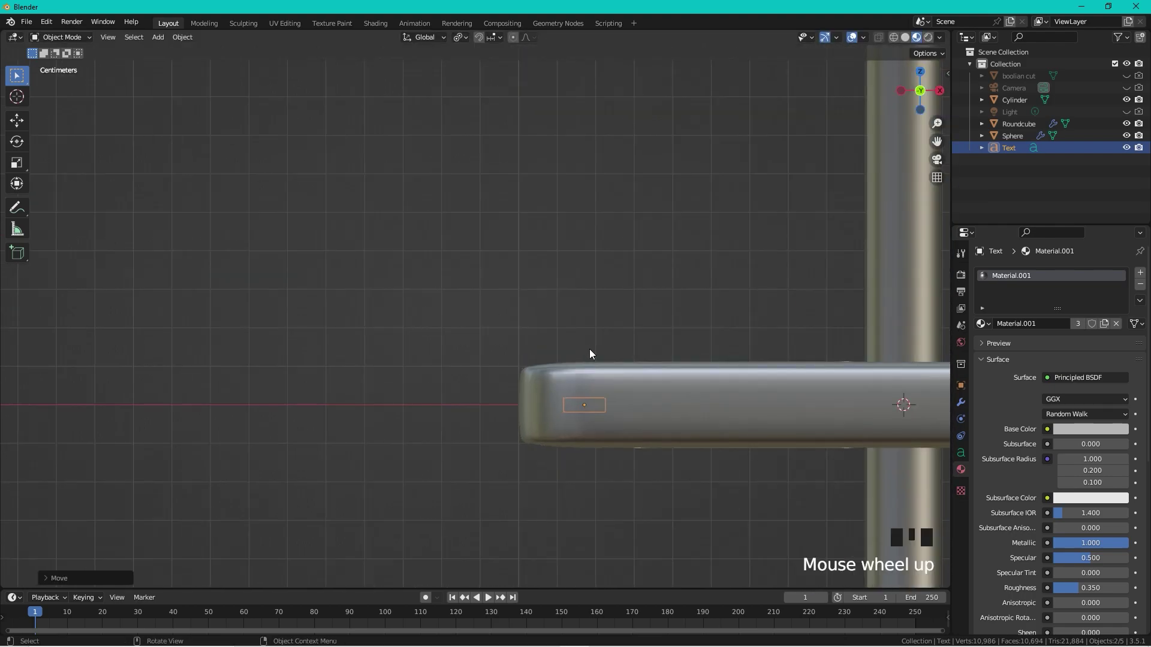
pyautogui.press('g')
pyautogui.press('z')
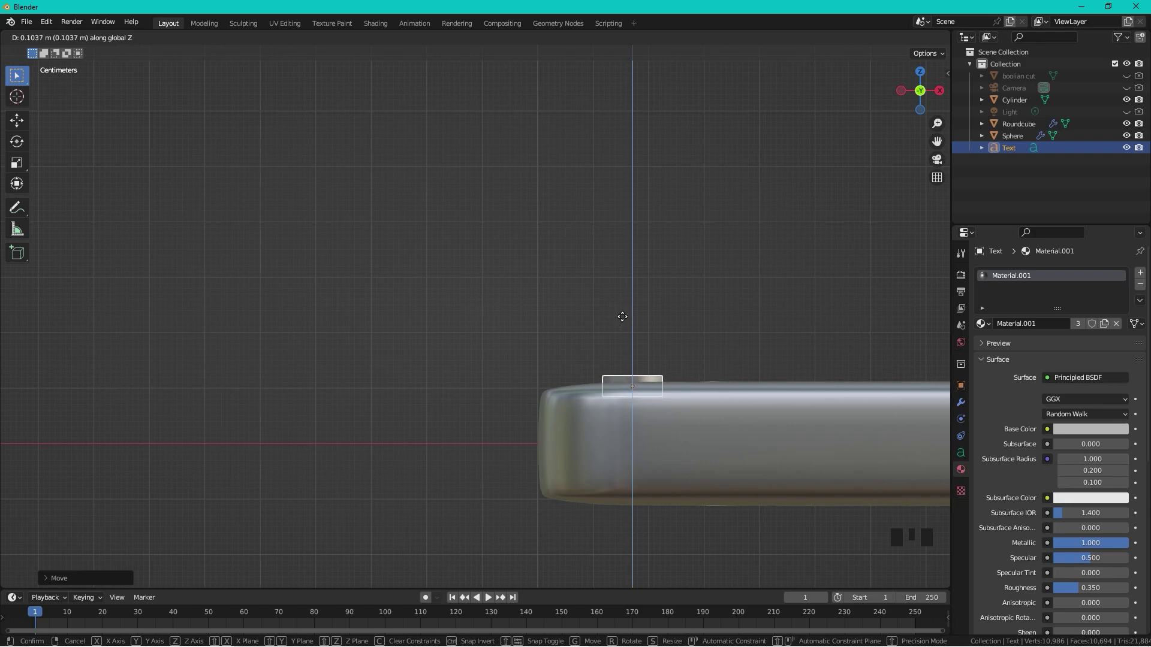
pyautogui.click(622, 317)
pyautogui.moveTo(721, 275); pyautogui.dragTo(594, 318, button='middle')
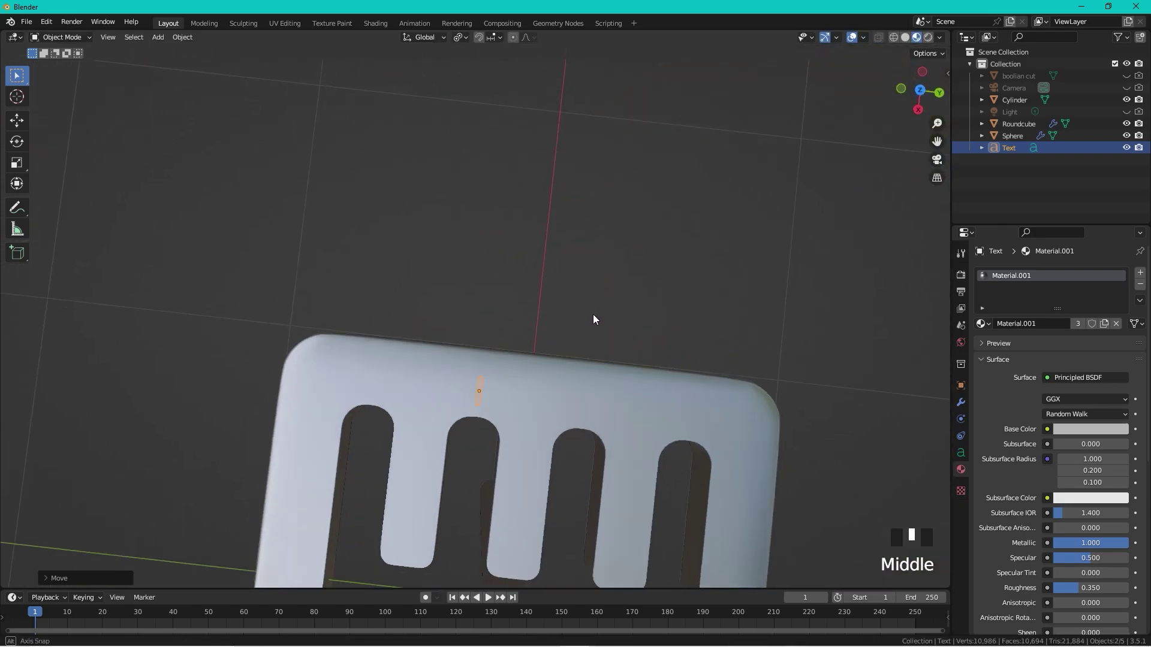
# - In the top view, duplicate the number 1 twice along Y, about 0.4 m apart, placing copies beside the left ends of the two upper slots
pyautogui.click(924, 93)
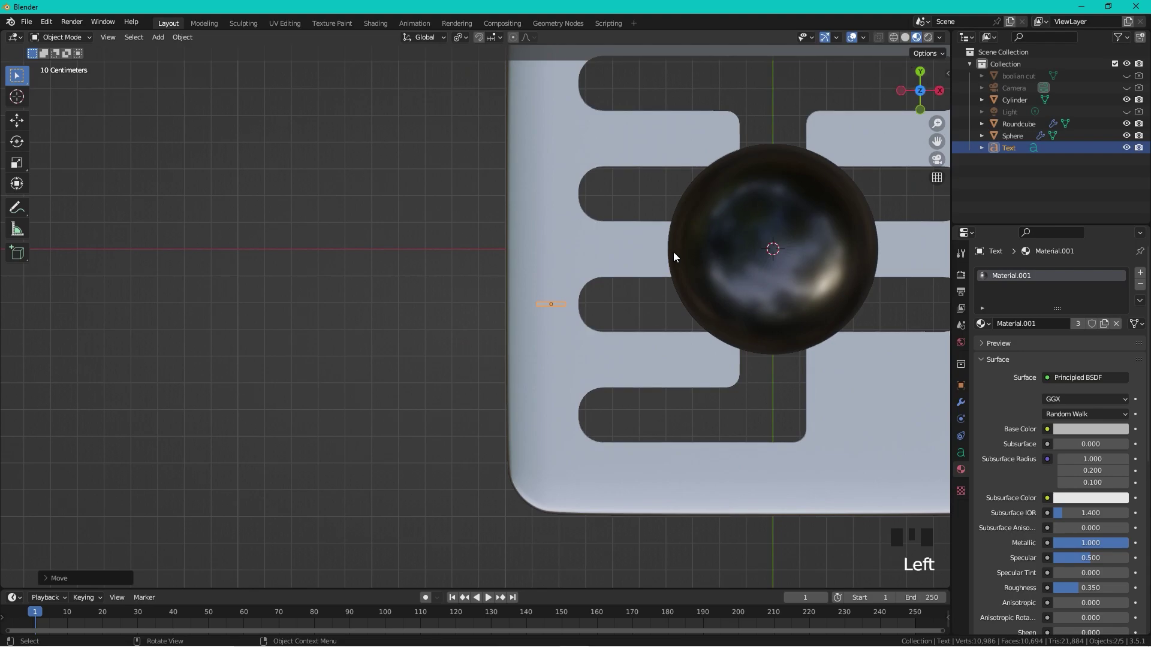
pyautogui.scroll(-2, 674, 257)
pyautogui.keyDown('shift'); pyautogui.moveTo(674, 257); pyautogui.dragTo(612, 249, button='middle'); pyautogui.keyUp('shift')
pyautogui.scroll(2, 584, 296)
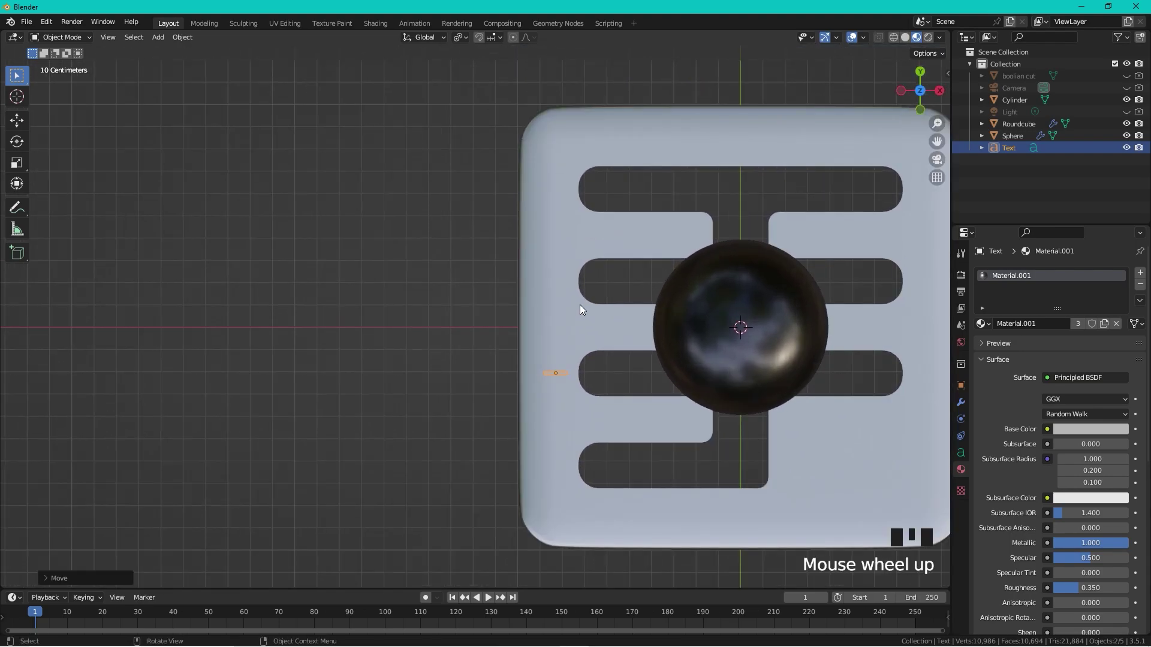
pyautogui.hotkey('shift', 'd')
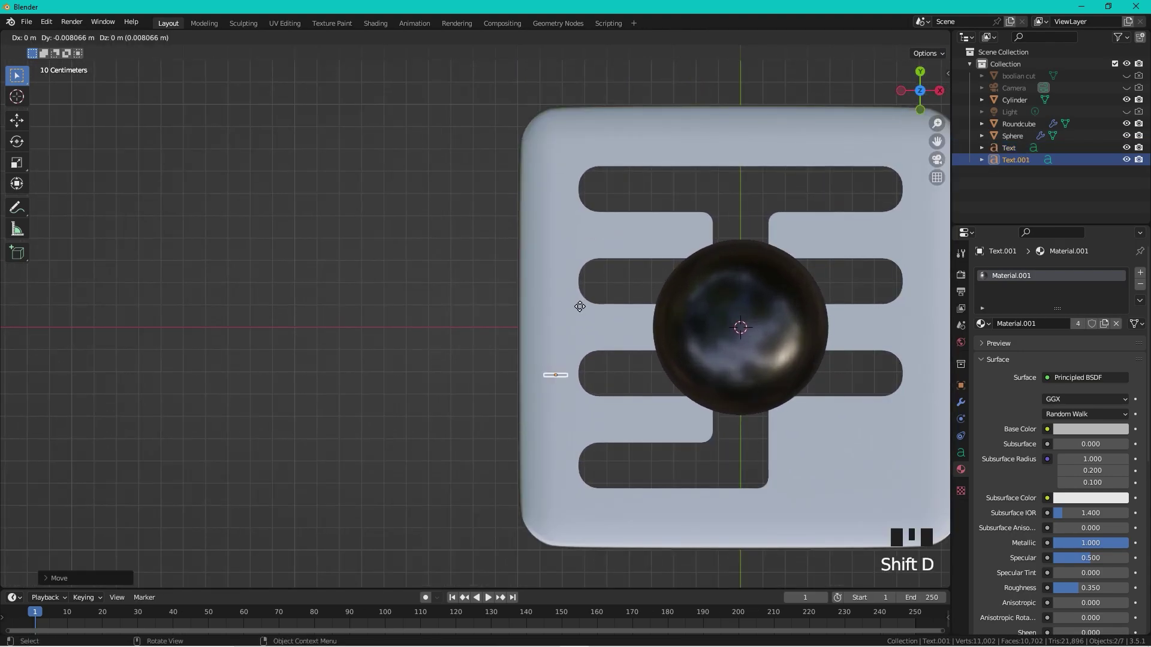
pyautogui.press('y')
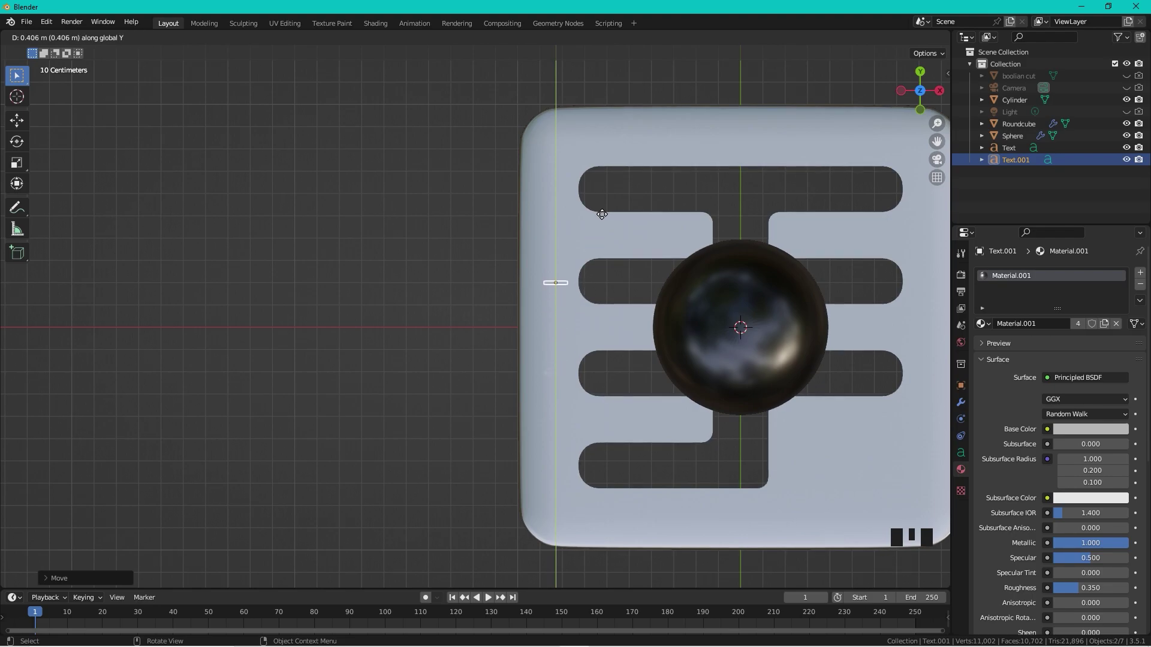
pyautogui.click(602, 214)
pyautogui.hotkey('shift', 'd')
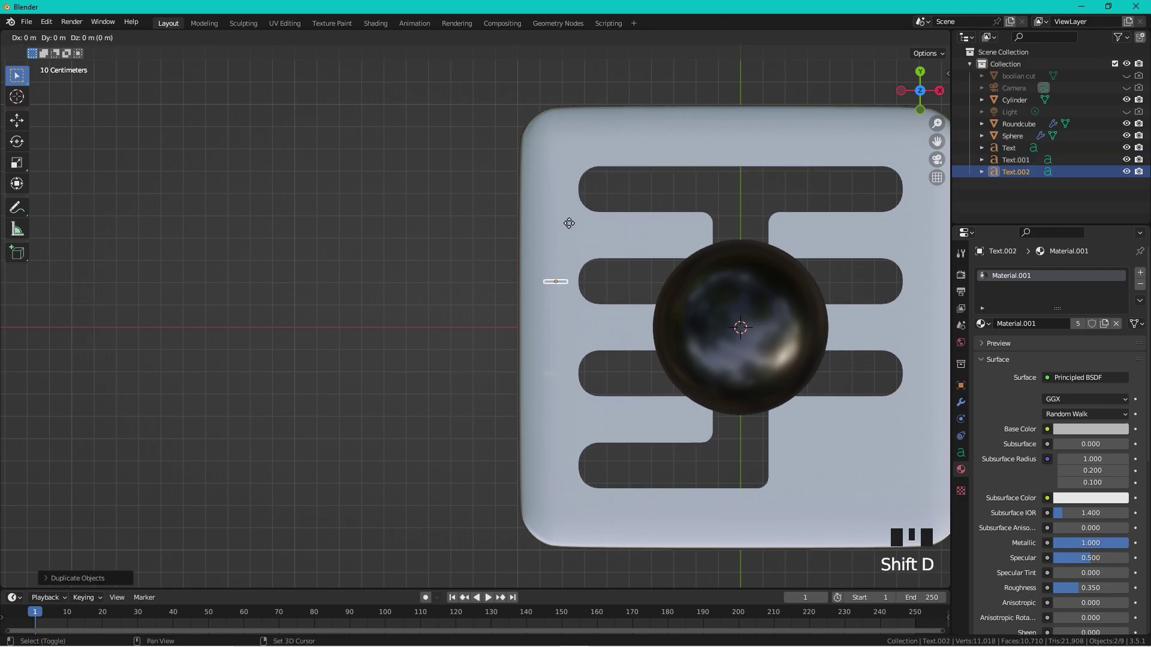
pyautogui.press('y')
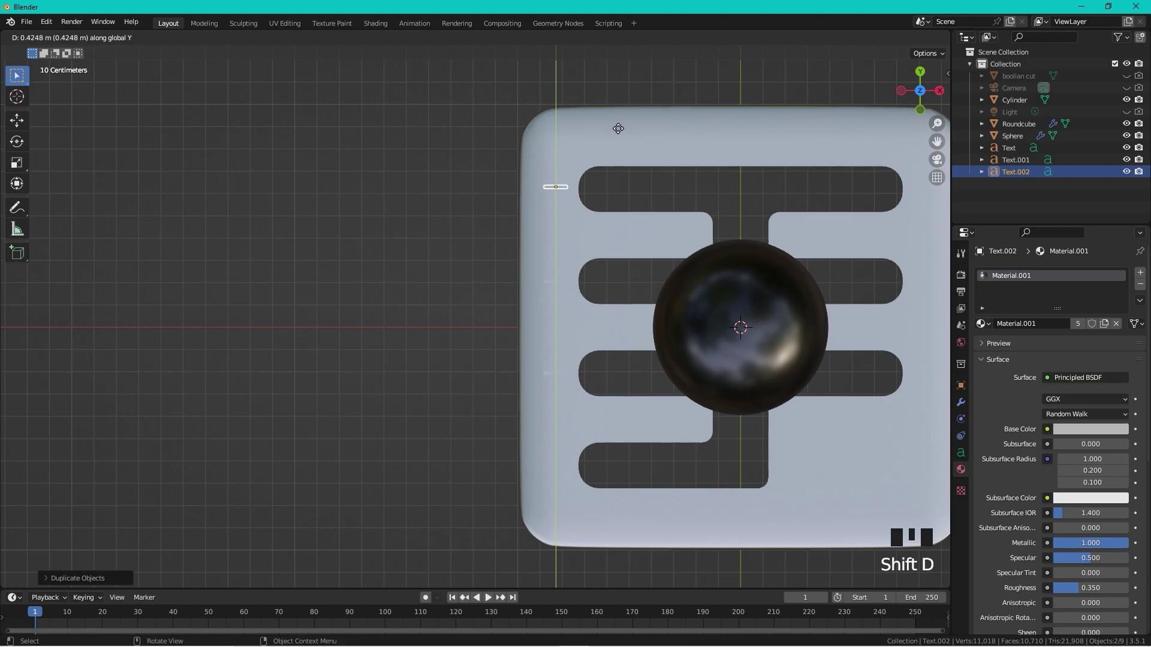
pyautogui.click(616, 126)
# - Duplicate the three numbers together along X onto the slab's opposite margin, beside the right ends of the three full-width slots
pyautogui.keyDown('shift'); pyautogui.click(556, 283); pyautogui.keyUp('shift')
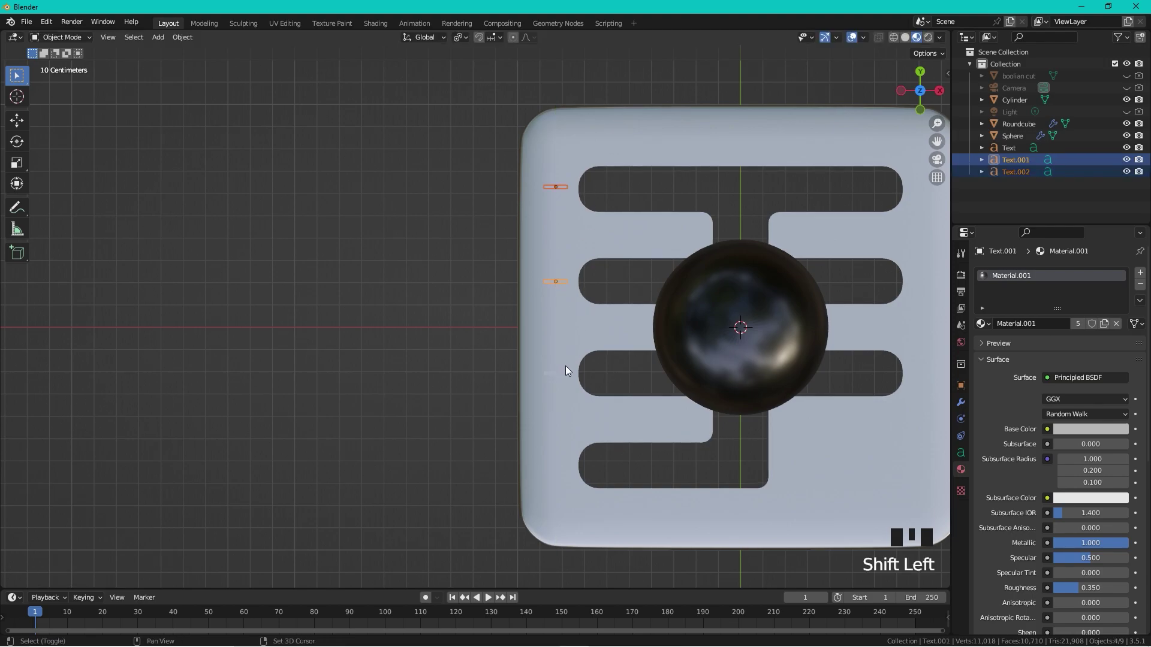
pyautogui.keyDown('shift'); pyautogui.click(559, 373); pyautogui.keyUp('shift')
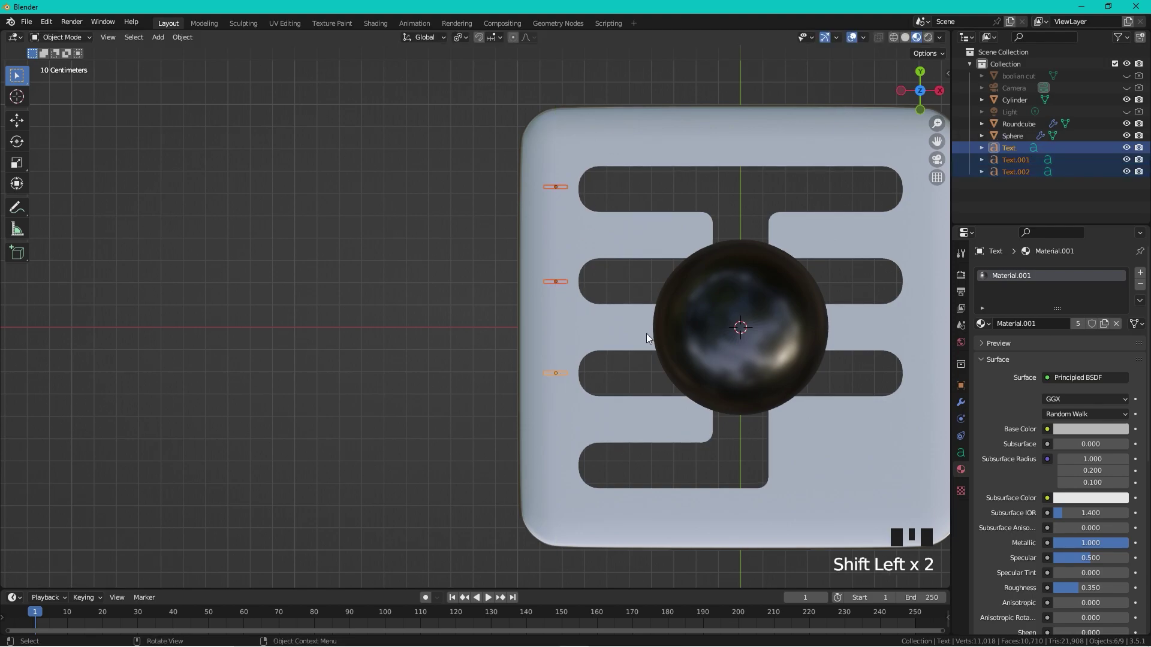
pyautogui.hotkey('shift', 'd')
pyautogui.press('x')
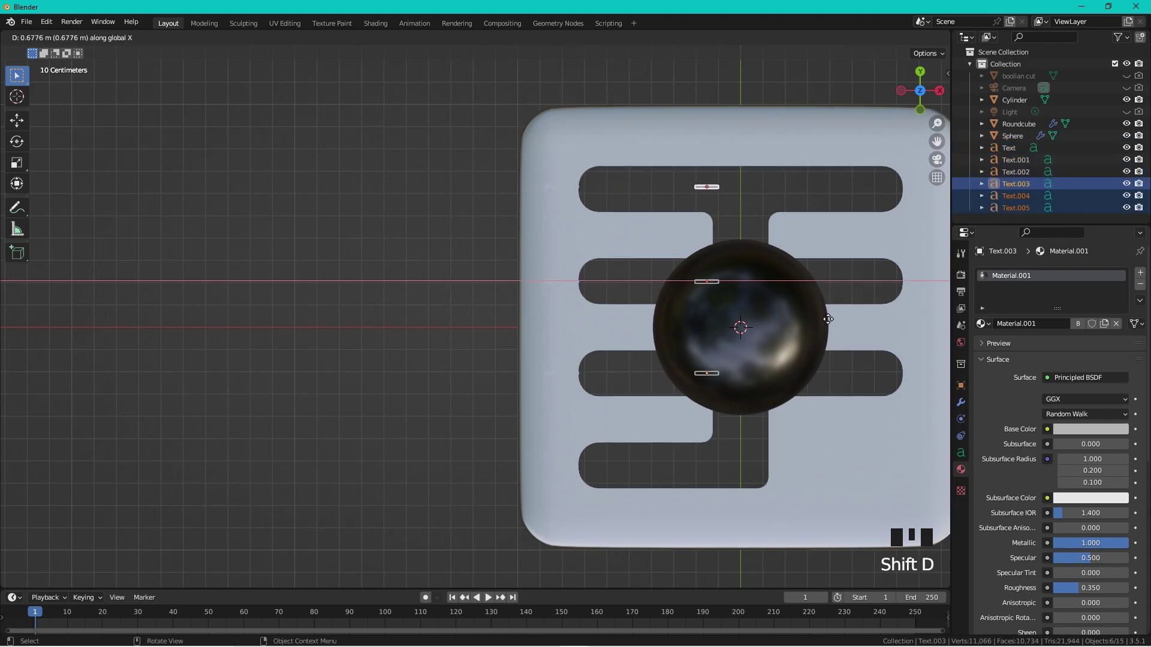
pyautogui.click(74, 298)
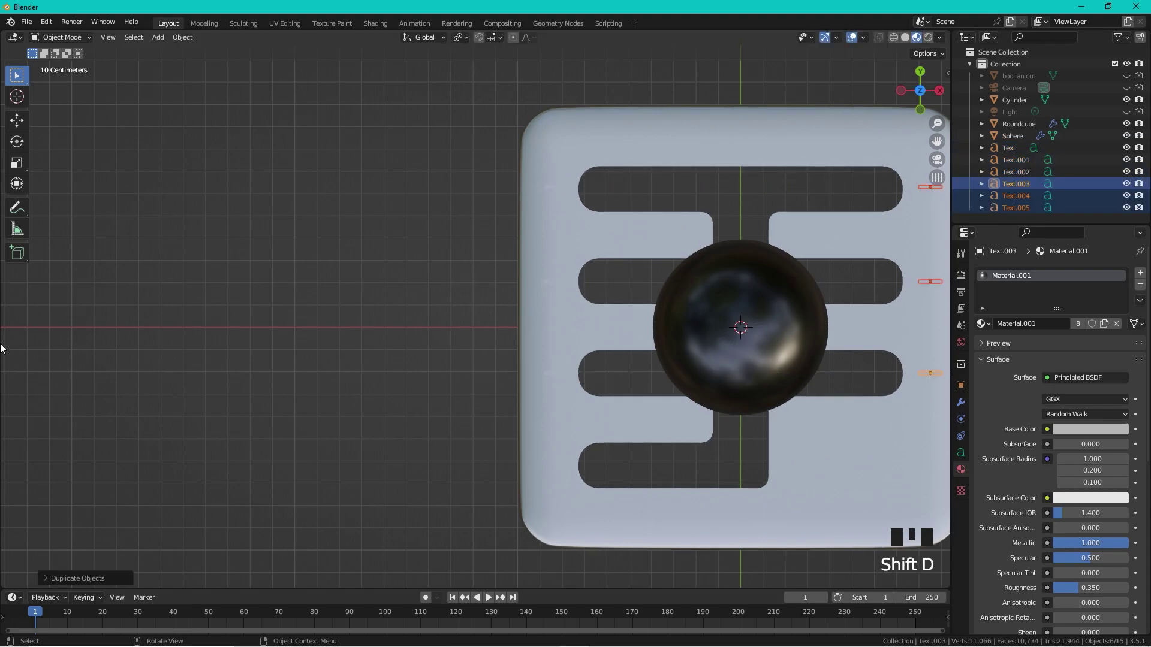
# - Duplicate the lowest left-hand number 1 straight down beside the left end of the lowest slot
pyautogui.click(563, 375)
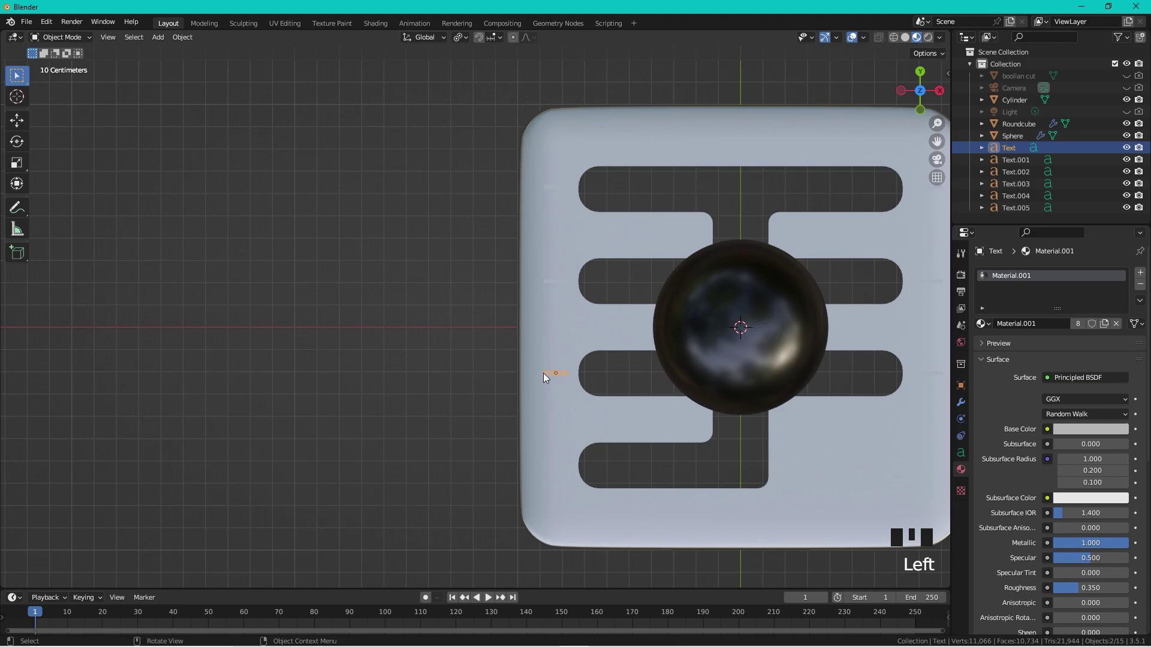
pyautogui.hotkey('shift', 'd')
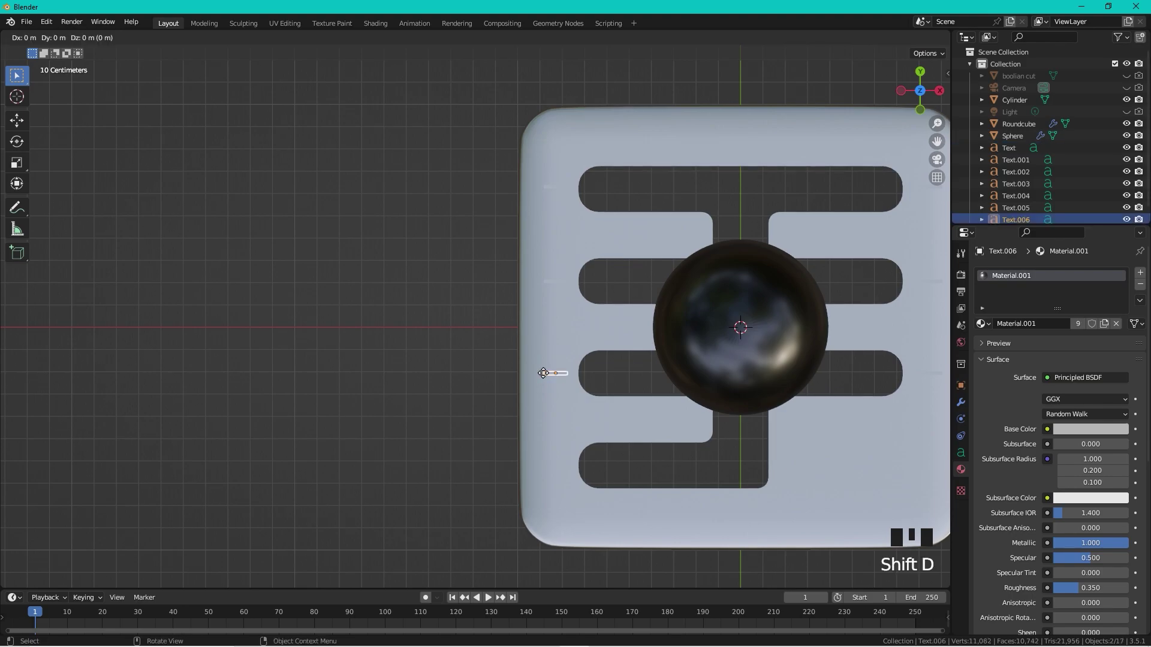
pyautogui.click(525, 466)
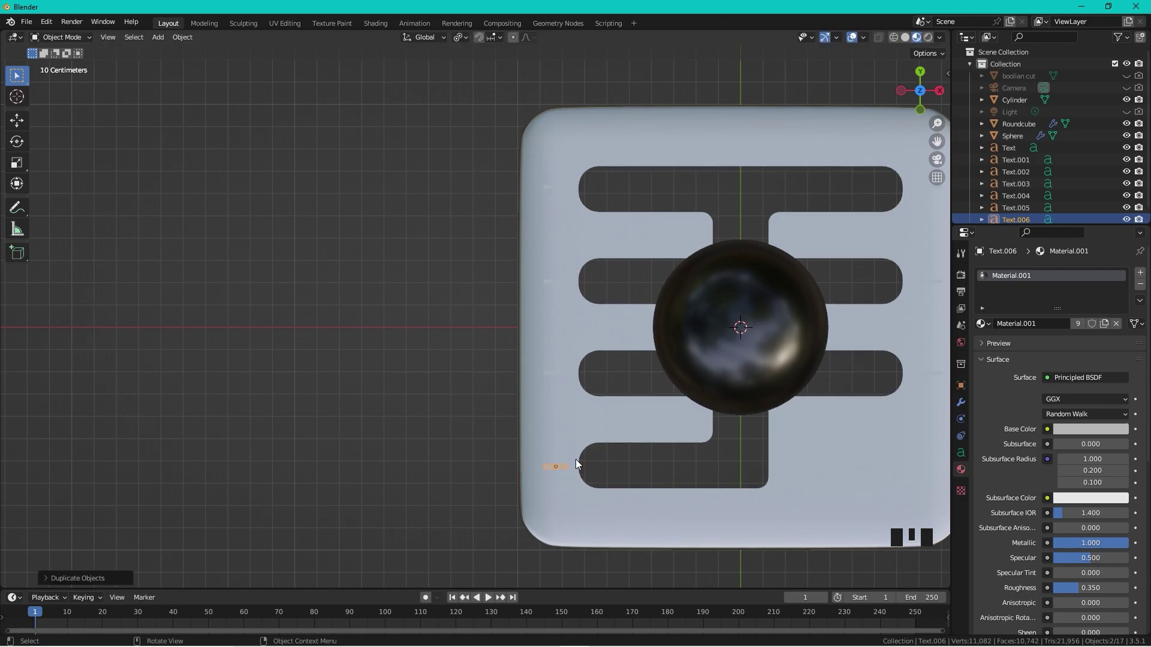
# - Change the text of the copy beside the lowest slot to R
pyautogui.press('Tab')
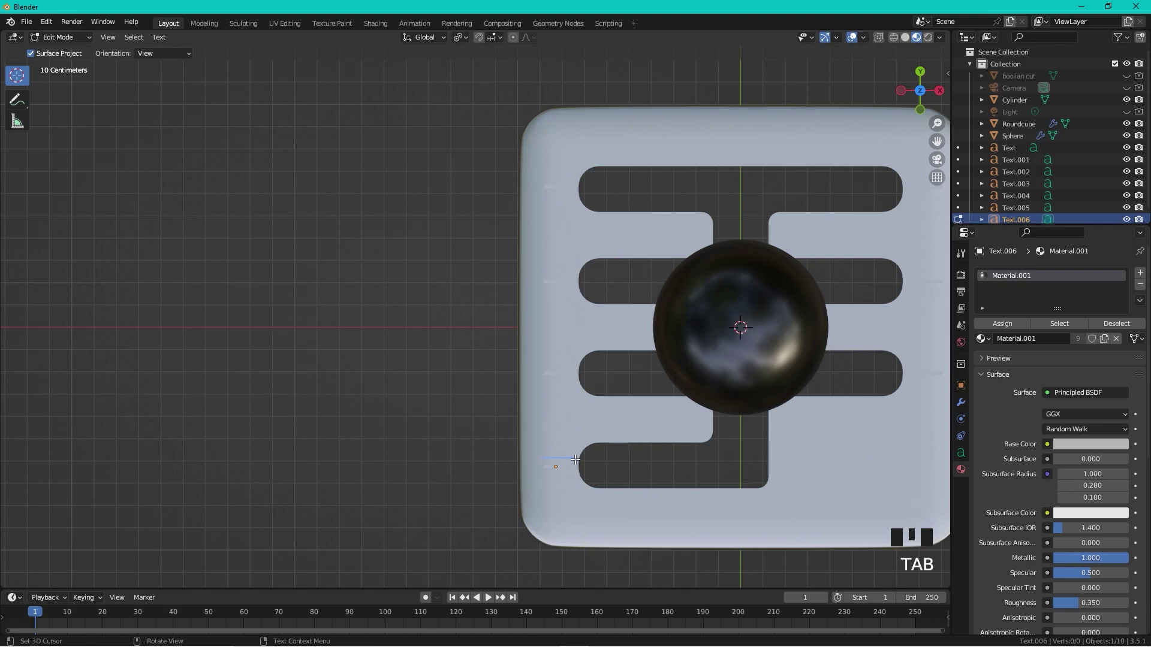
pyautogui.press('BackSpace')
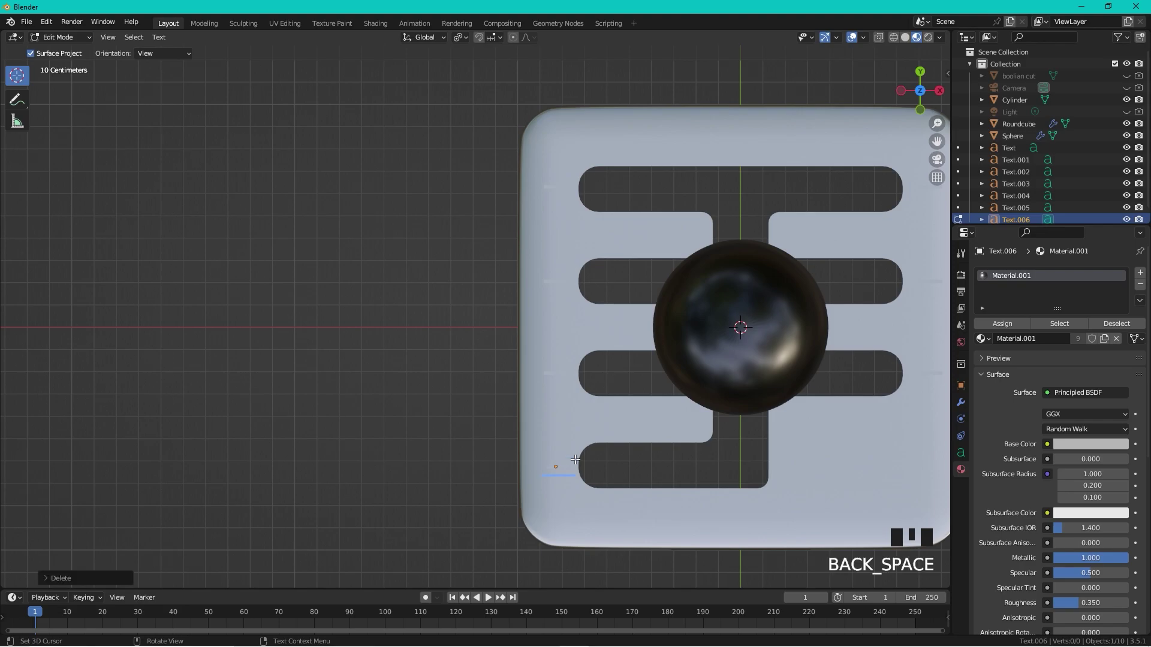
pyautogui.hotkey('shift', 'r')
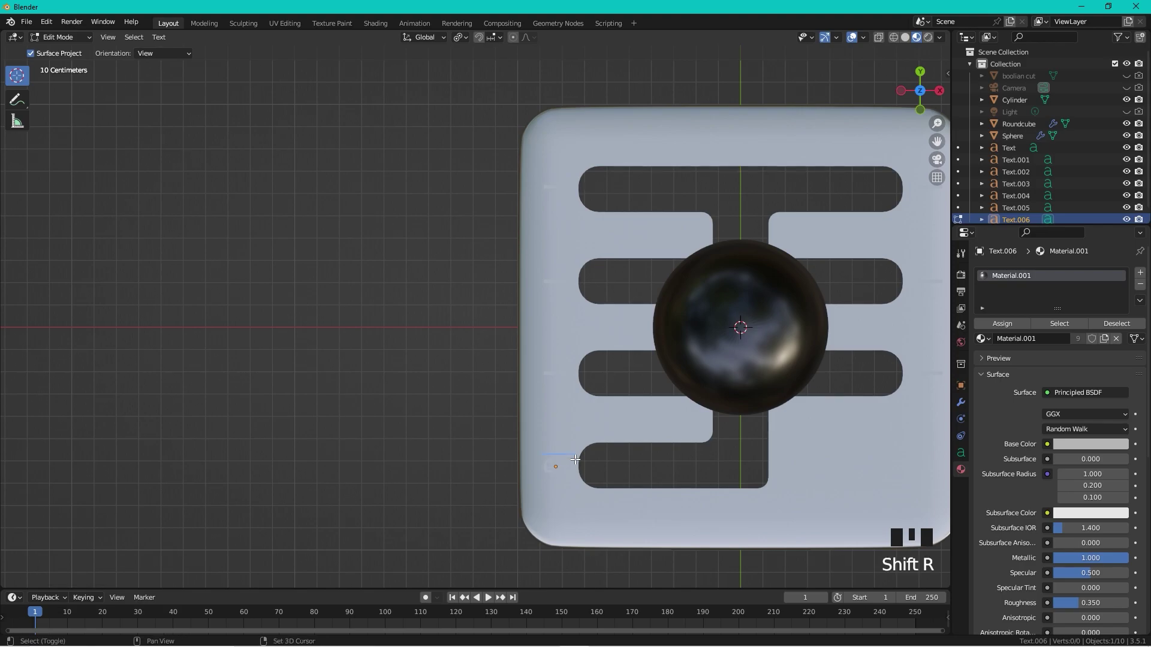
pyautogui.press('Tab')
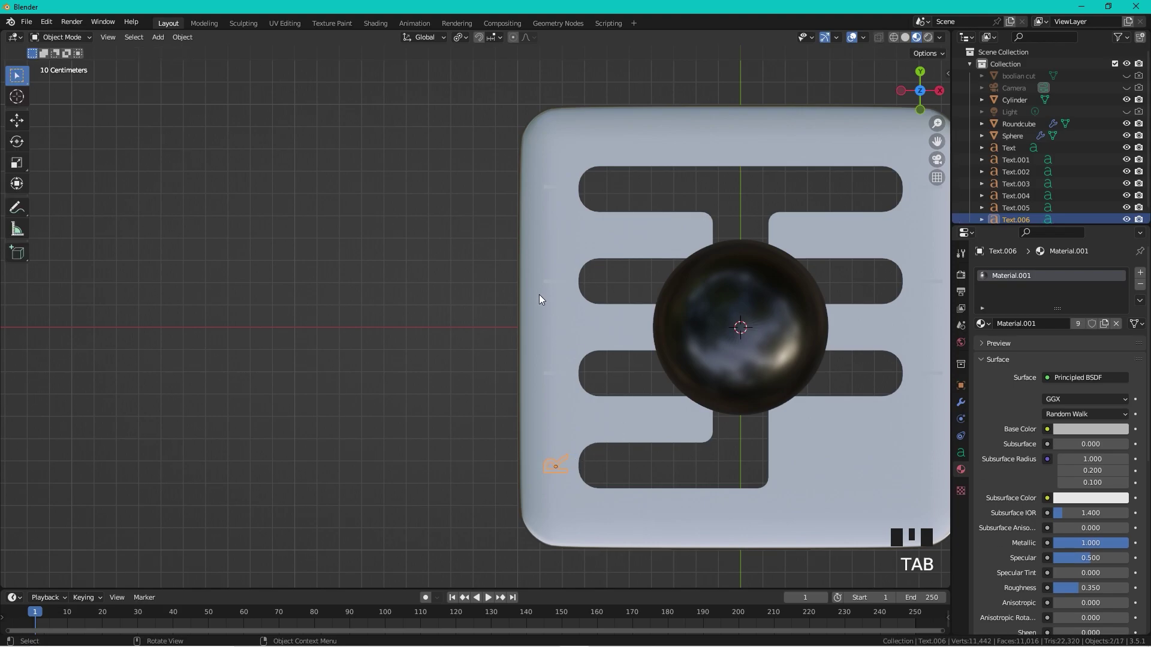
# - Show the scene in wireframe and change the left-hand text beside the second slot from the top to 3
pyautogui.click(559, 281)
pyautogui.click(890, 37)
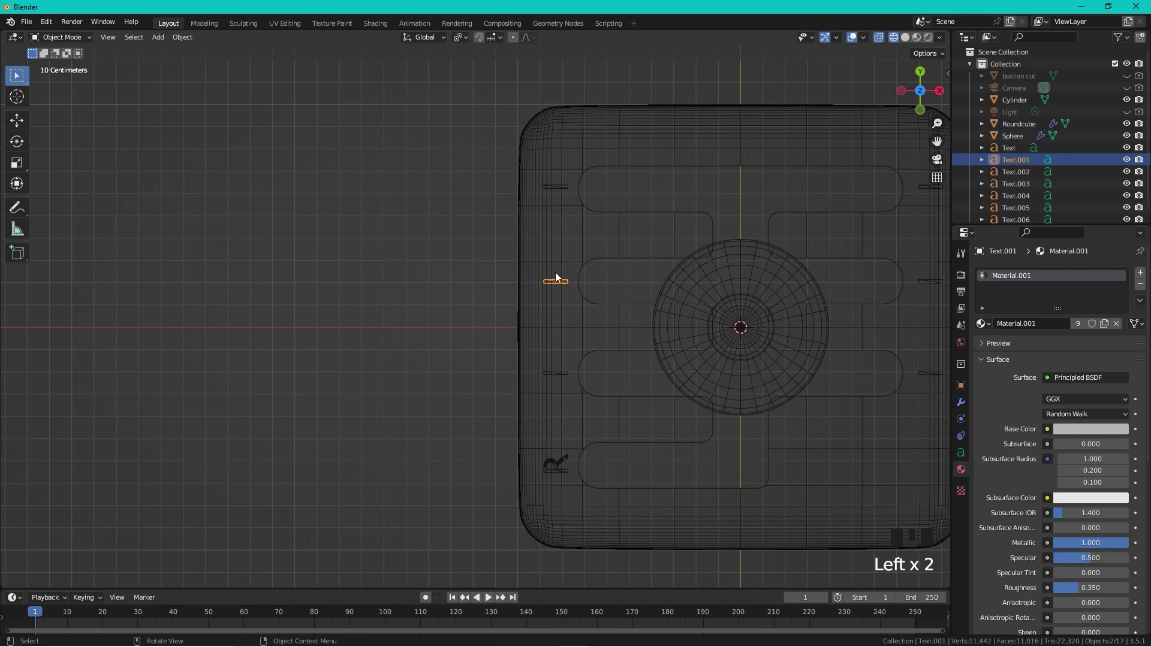
pyautogui.press('Tab')
pyautogui.press('BackSpace')
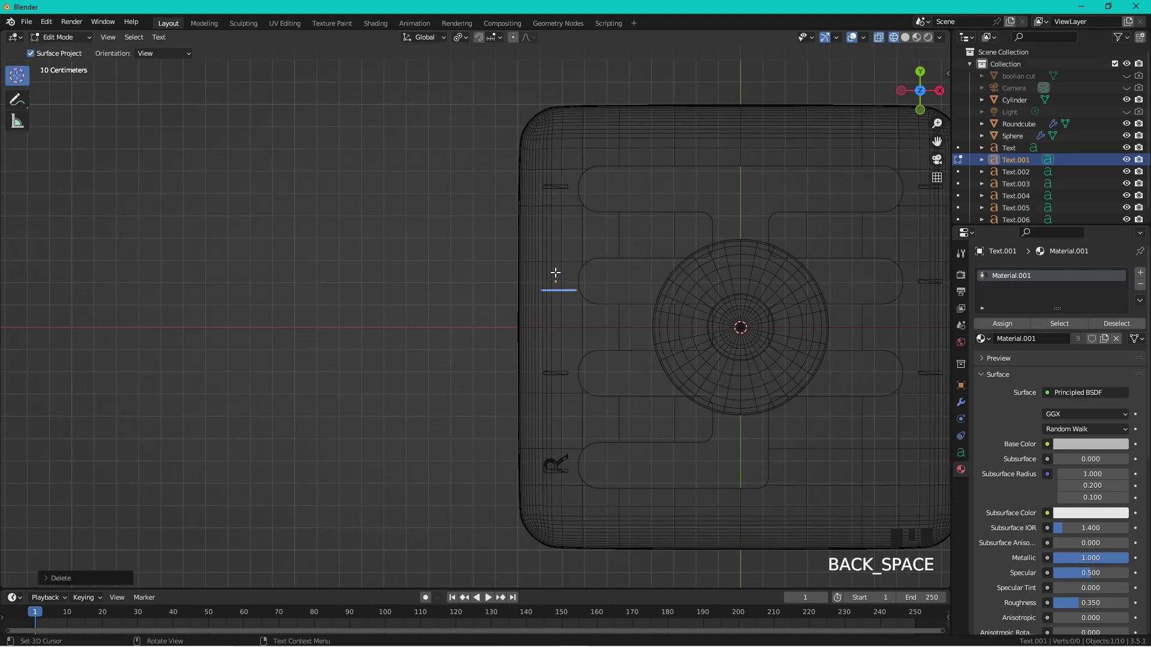
pyautogui.write('ก')
pyautogui.press('Return')
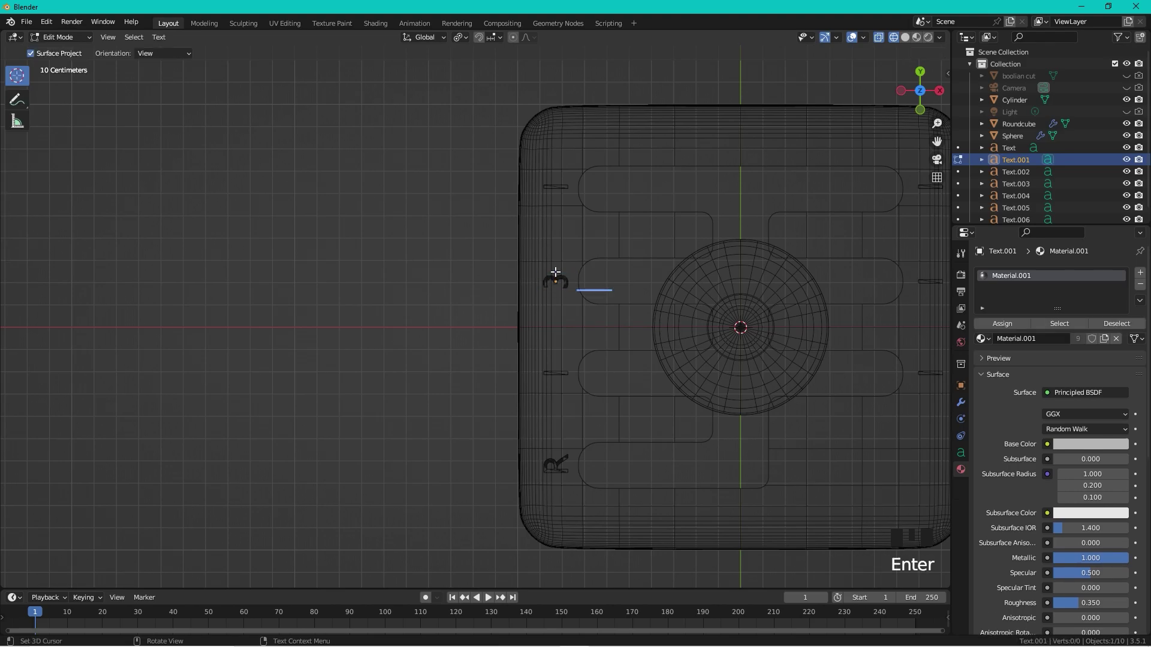
pyautogui.press('BackSpace')
pyautogui.press('Tab')
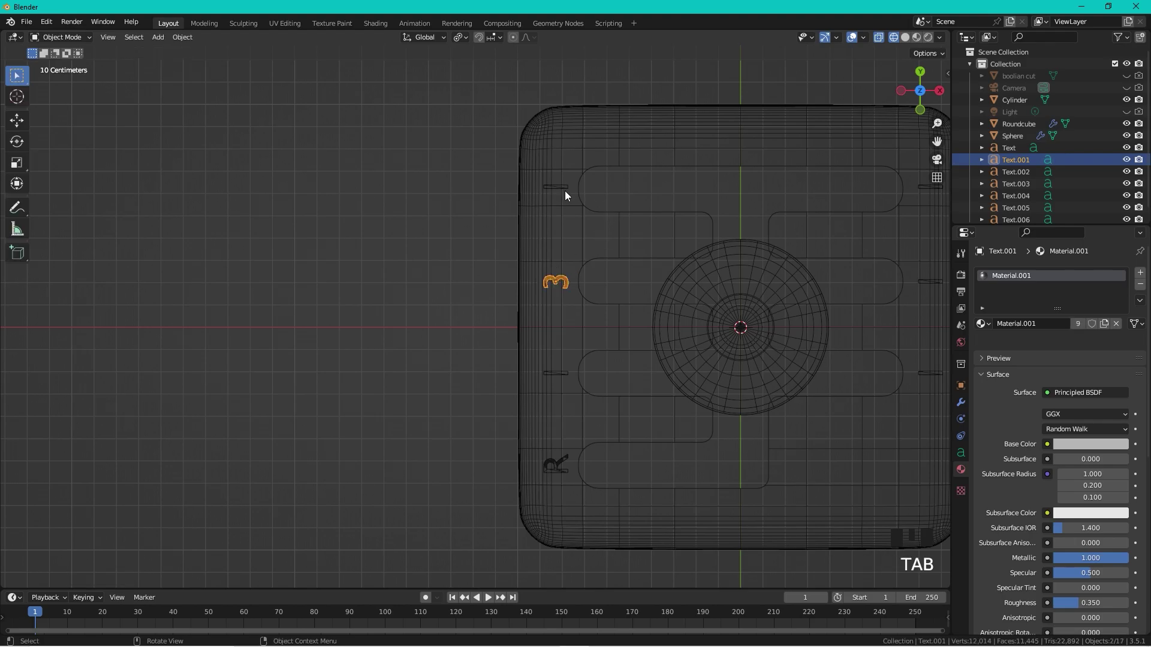
# - Change the left-hand text beside the topmost slot to 5
pyautogui.click(559, 188)
pyautogui.press('Tab')
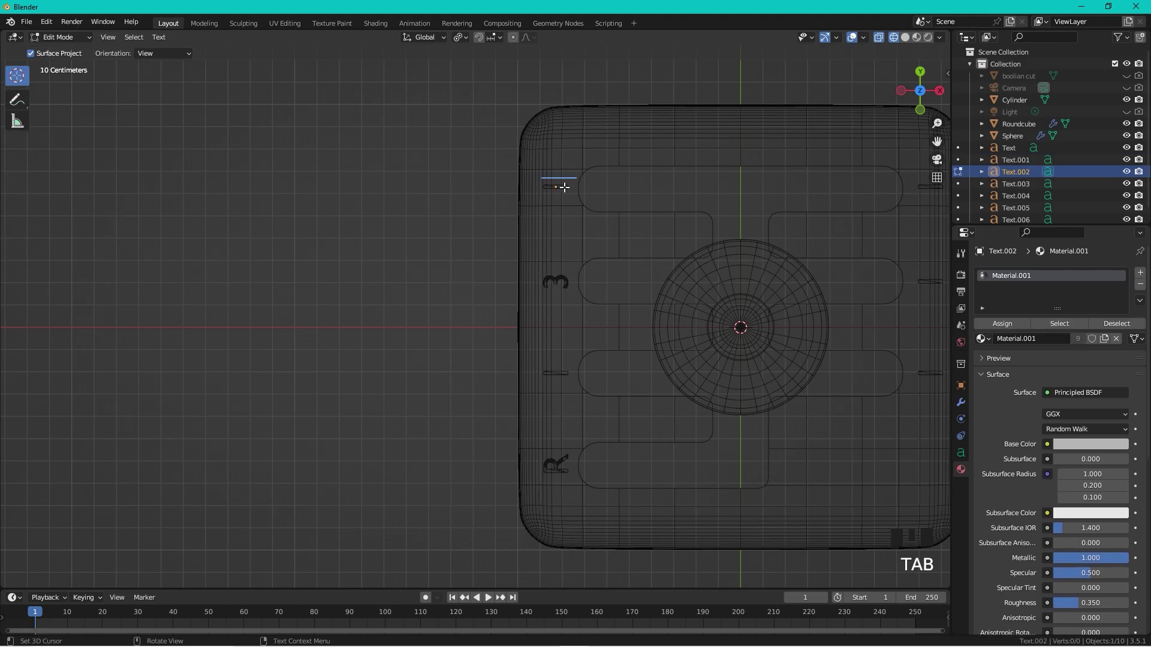
pyautogui.press('BackSpace')
pyautogui.write('5')
pyautogui.press('Tab')
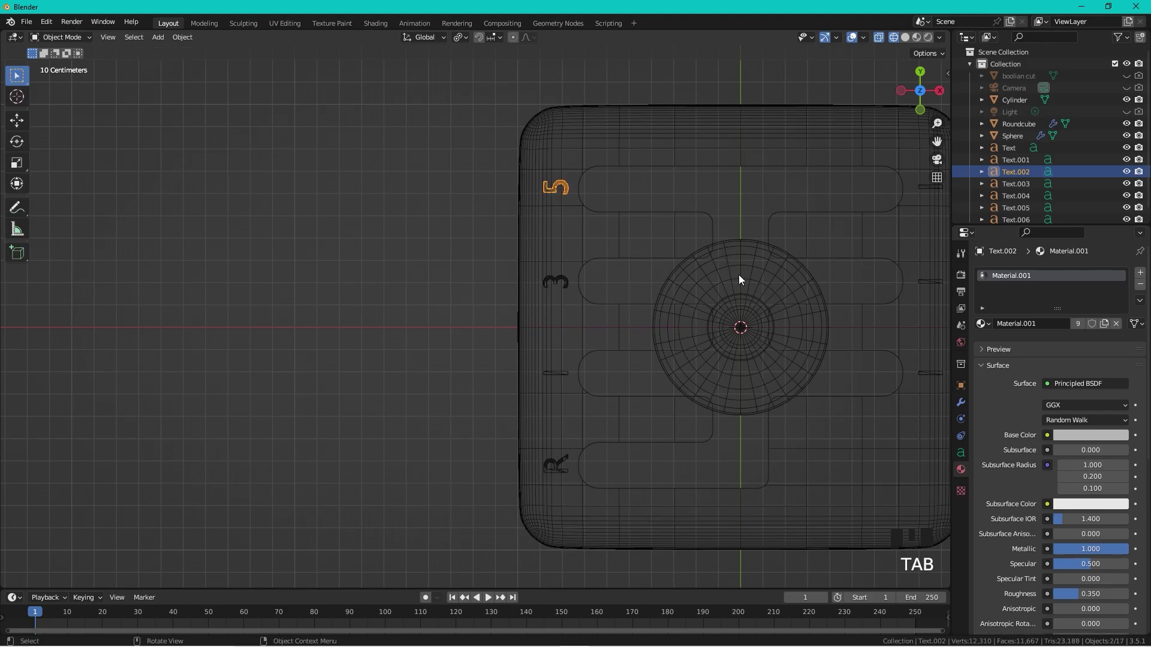
# - Change the lowest text on the slab's right margin to 2
pyautogui.click(934, 373)
pyautogui.press('Tab')
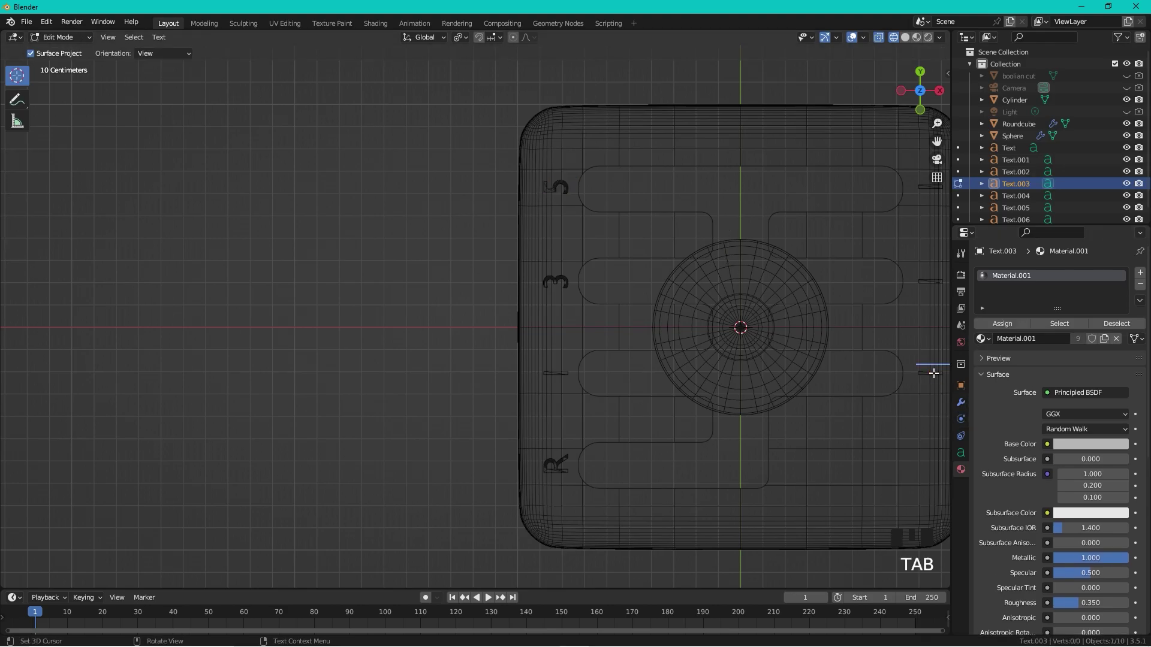
pyautogui.press('BackSpace')
pyautogui.write('2')
pyautogui.press('Tab')
# - Change the middle text on the slab's right margin to 4
pyautogui.click(929, 282)
pyautogui.press('Tab')
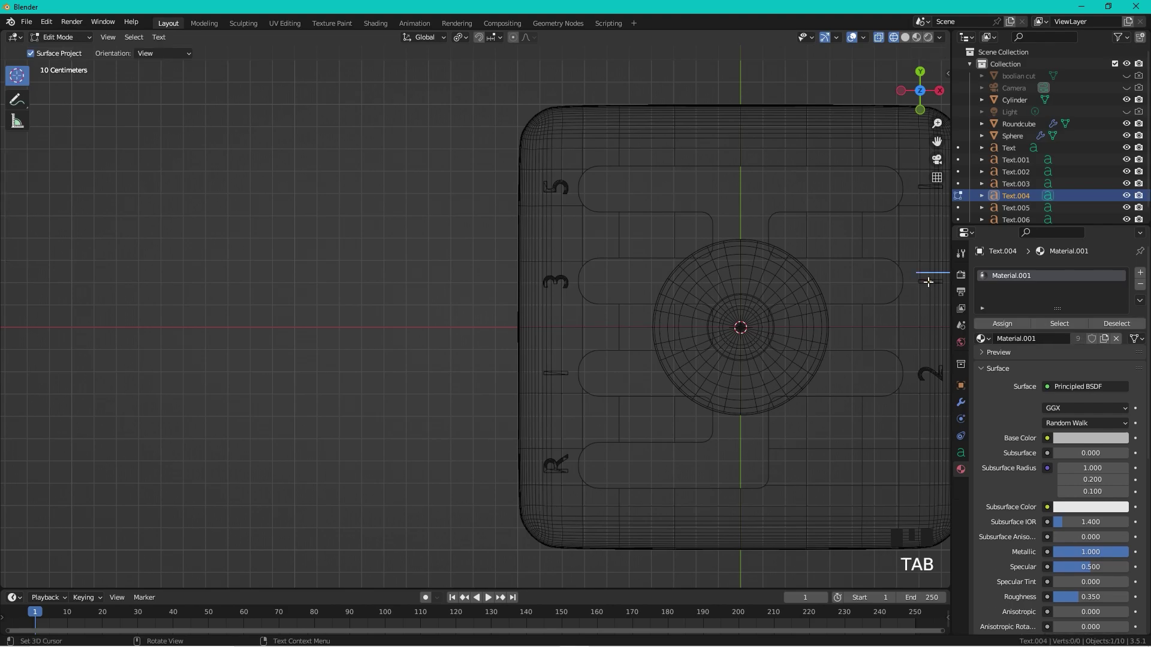
pyautogui.press('BackSpace')
pyautogui.write('4')
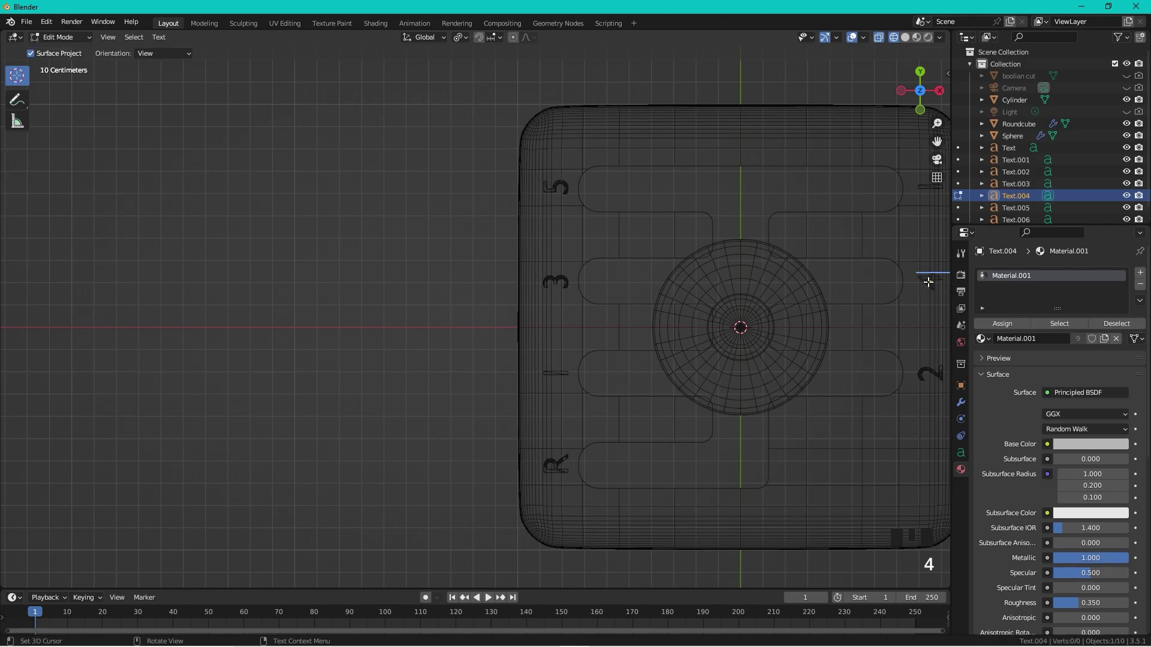
pyautogui.press('Return')
pyautogui.press('Left')
pyautogui.press('Tab')
# - Change the topmost text on the slab's right margin to 6
pyautogui.click(925, 193)
pyautogui.press('Tab')
pyautogui.press('BackSpace')
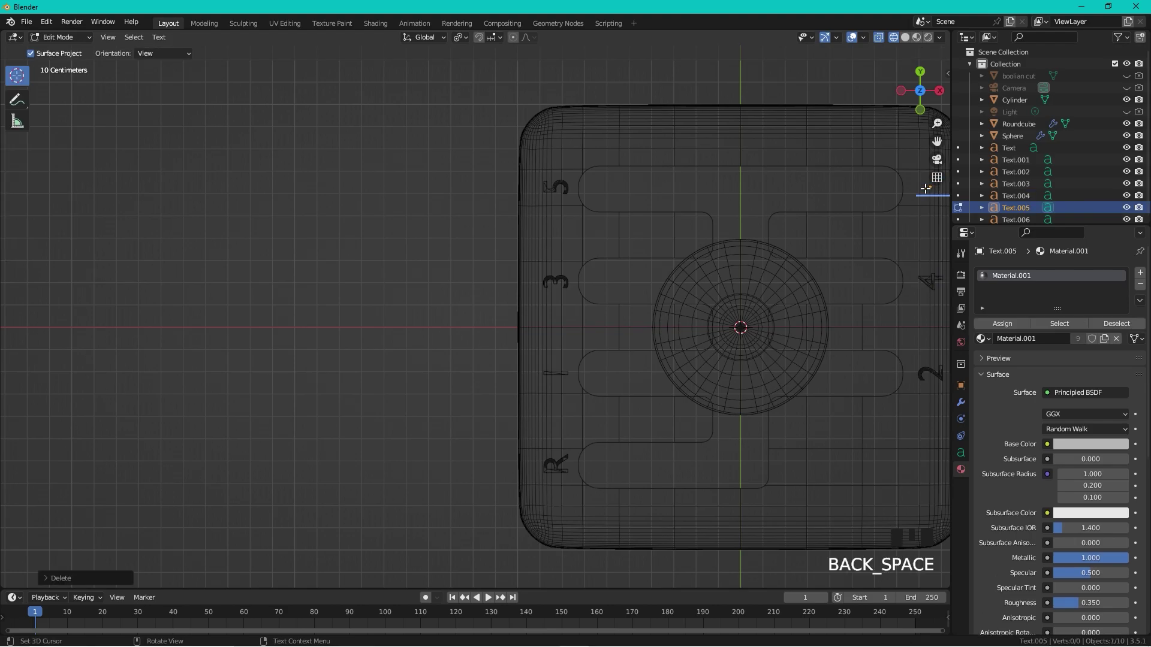
pyautogui.write('7')
pyautogui.press('BackSpace')
pyautogui.press('Tab')
# - Switch the viewport to rendered shading and examine the shifter and its numbers from several angles
pyautogui.scroll(-3, 709, 380)
pyautogui.moveTo(710, 380); pyautogui.dragTo(687, 266, button='middle')
pyautogui.click(922, 40)
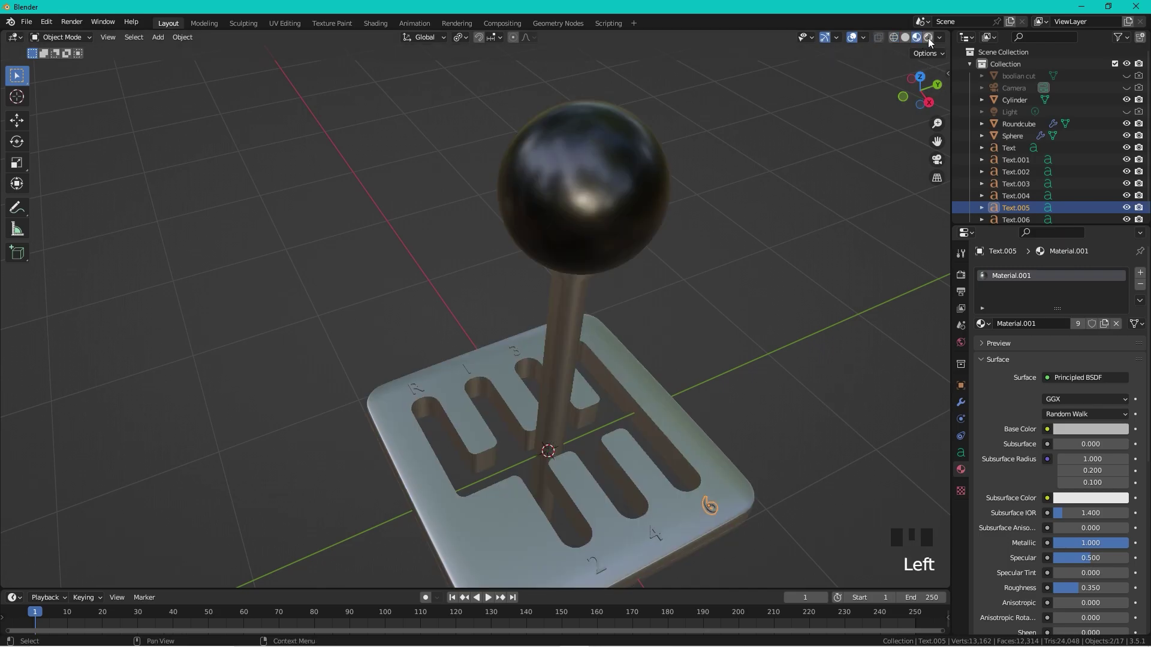
pyautogui.click(922, 40)
pyautogui.moveTo(692, 386)
pyautogui.keyDown('shift'); pyautogui.mouseDown(button='middle')
pyautogui.moveTo(657, 262)
pyautogui.moveTo(654, 296)
pyautogui.mouseUp(button='middle'); pyautogui.keyUp('shift')
pyautogui.scroll(-3, 746, 271)
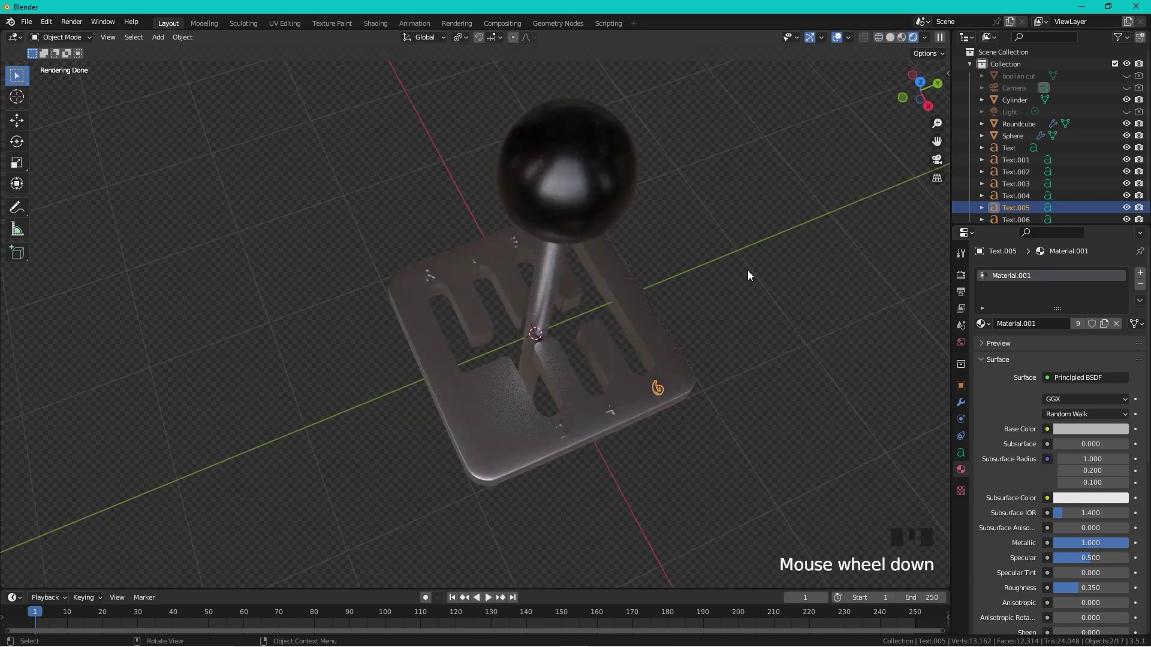
pyautogui.click(741, 272)
pyautogui.moveTo(740, 273); pyautogui.dragTo(627, 342, button='middle')
pyautogui.scroll(-2, 501, 300)
pyautogui.scroll(-2, 596, 335)
# - Parent the black knob to the stick so the two move together
pyautogui.click(618, 322)
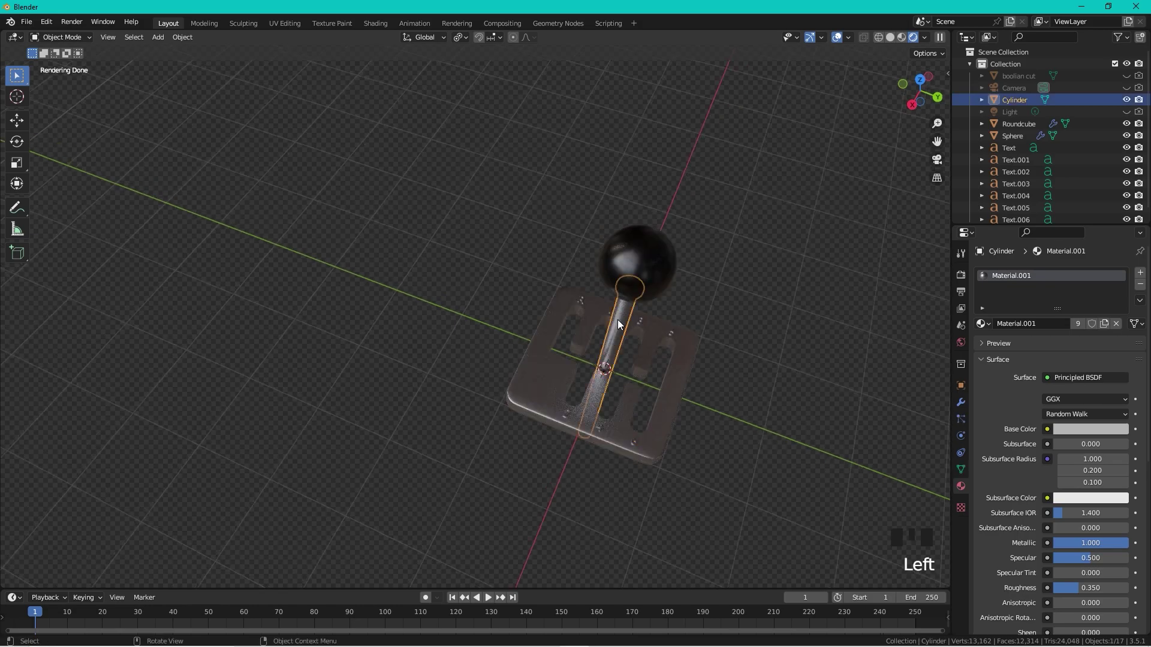
pyautogui.click(646, 257)
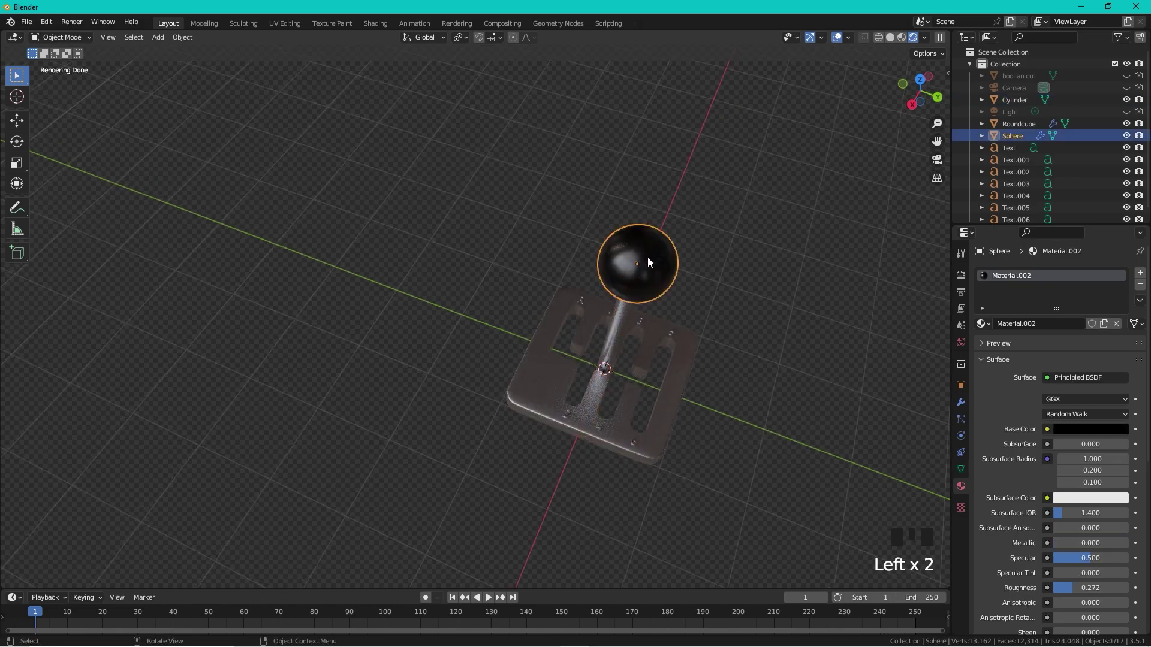
pyautogui.keyDown('shift'); pyautogui.click(626, 313); pyautogui.keyUp('shift')
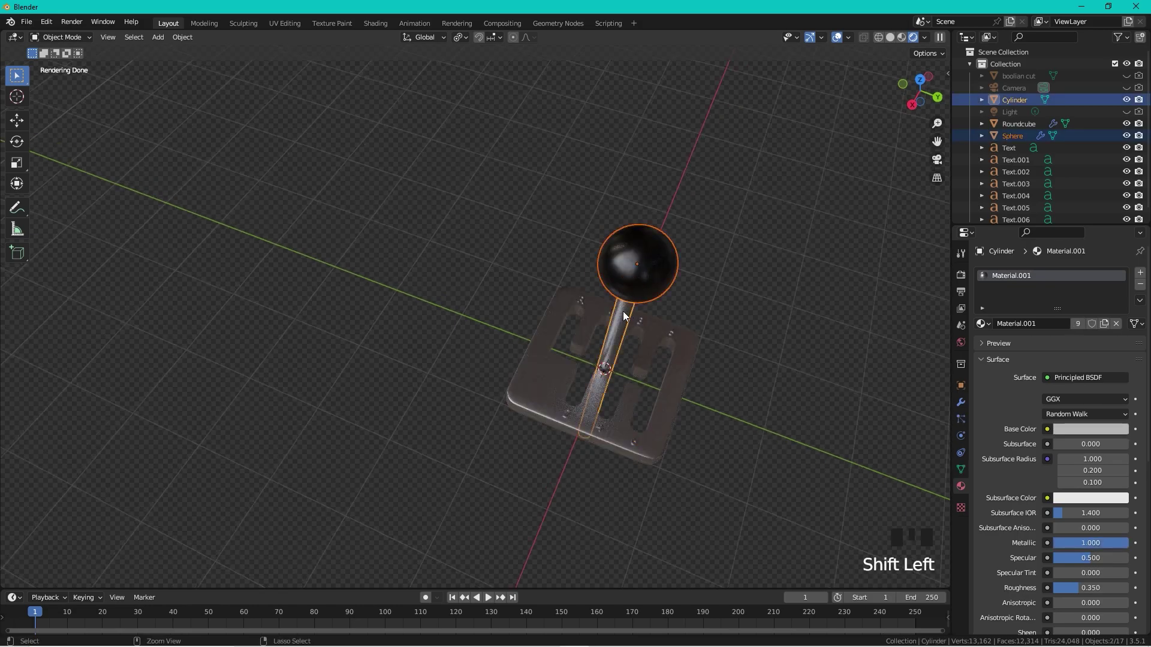
pyautogui.hotkey('ctrl', 'p')
pyautogui.click(623, 311)
# - Move the stick with its knob about -0.2 m along the Y axis, in line with the slot between 1 and 2
pyautogui.click(620, 326)
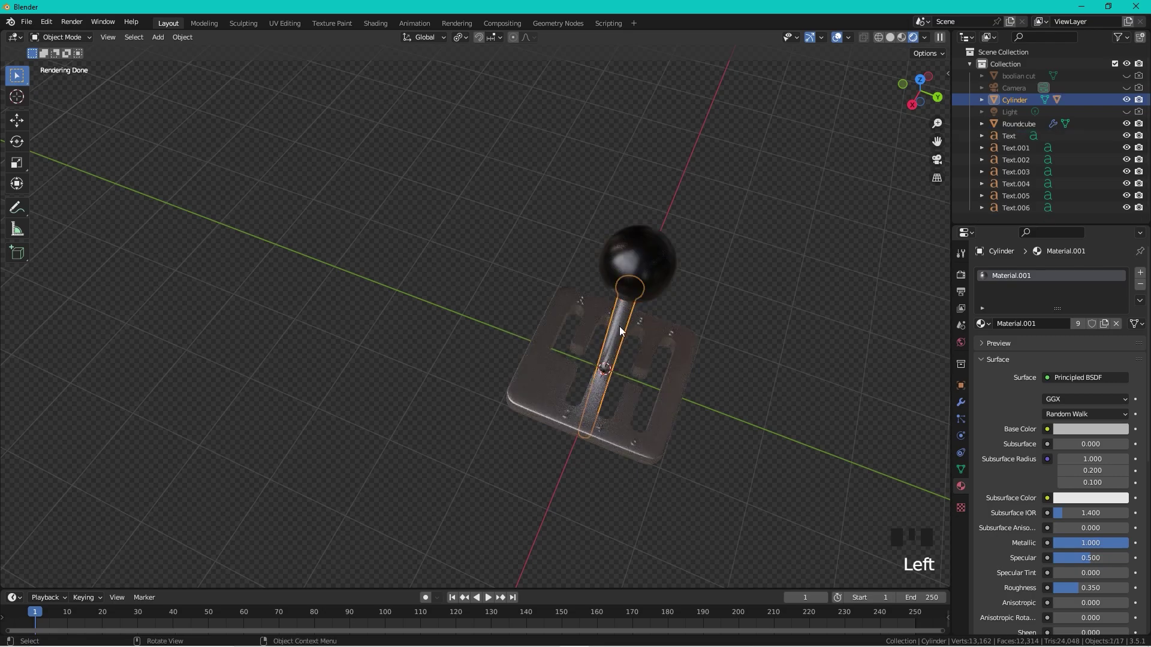
pyautogui.click(920, 79)
pyautogui.keyDown('shift'); pyautogui.moveTo(556, 143); pyautogui.dragTo(573, 189, button='middle'); pyautogui.keyUp('shift')
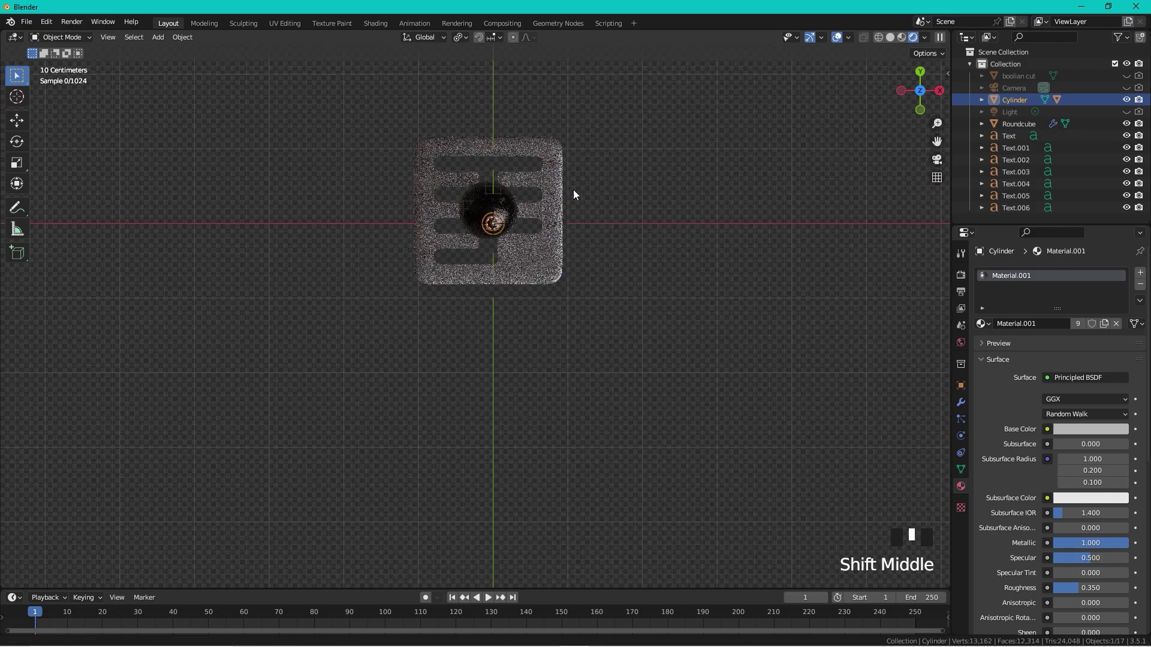
pyautogui.scroll(4, 545, 211)
pyautogui.press('g')
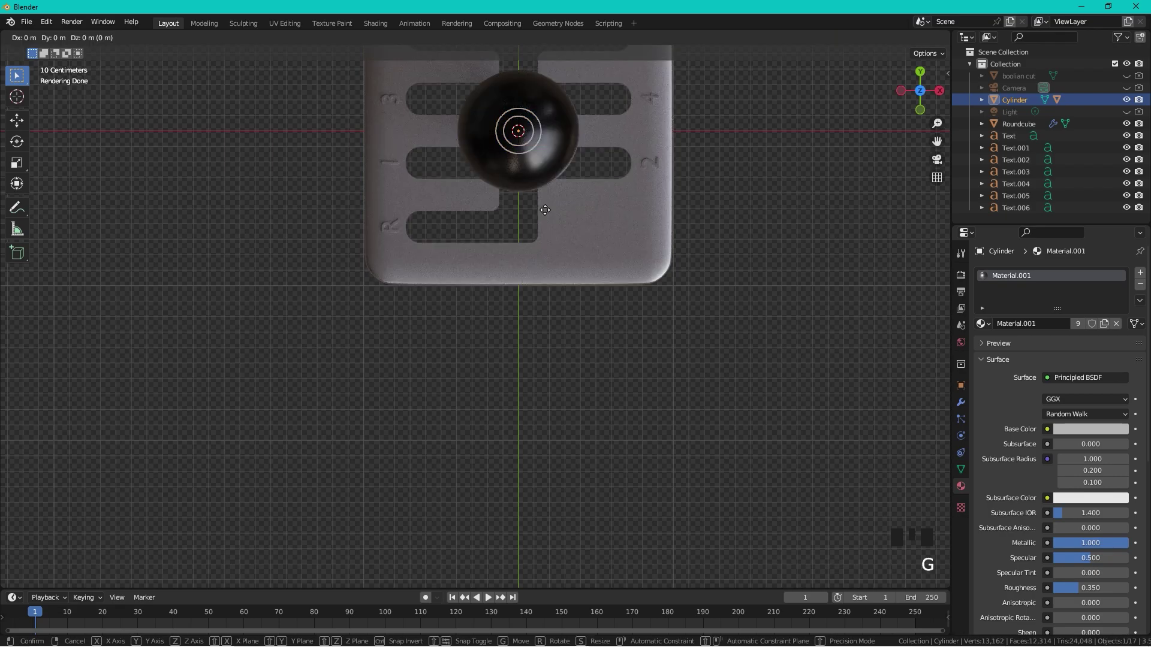
pyautogui.press('x')
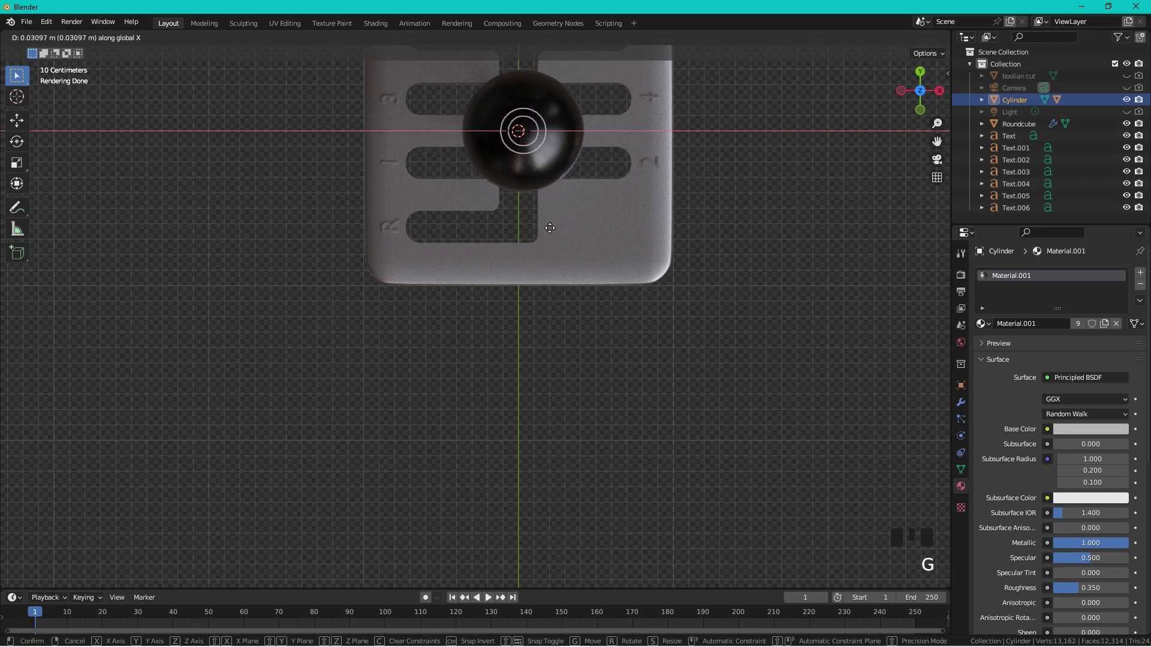
pyautogui.press('y')
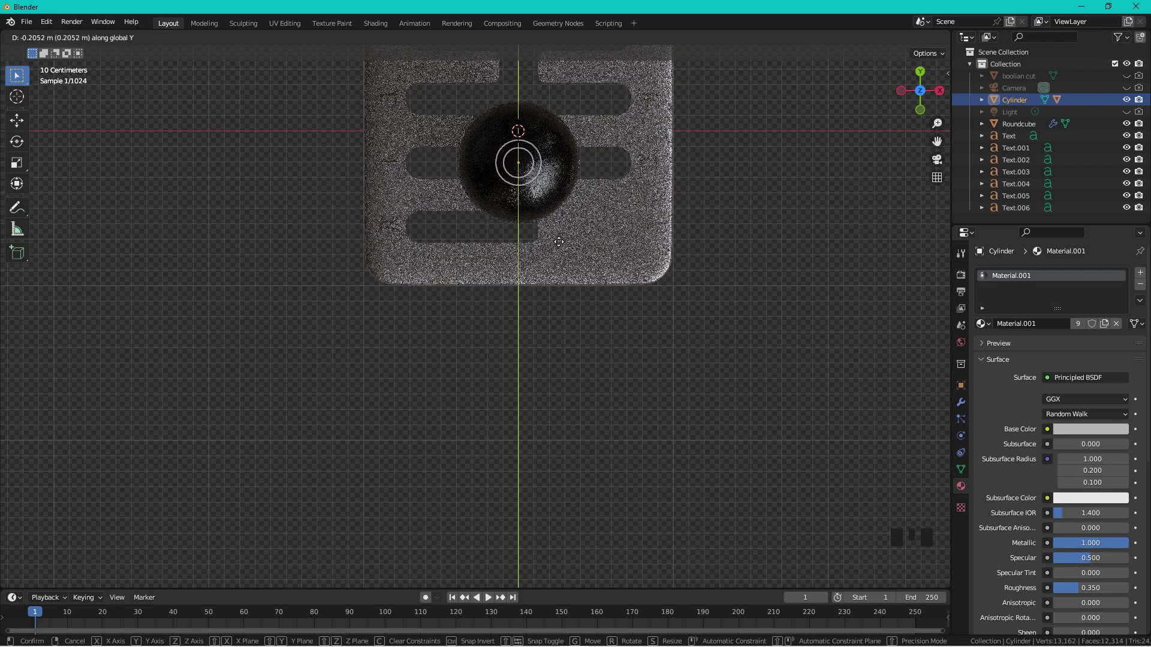
pyautogui.click(560, 243)
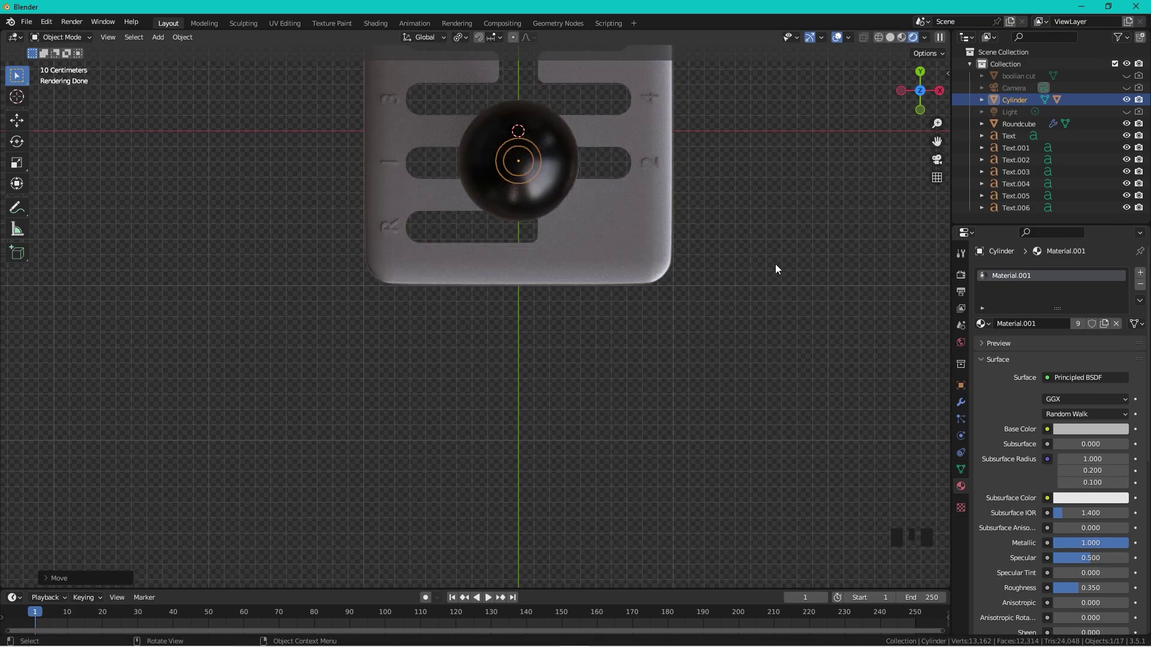
# - Rotate the stick about the Y axis so the knob leans toward the slab's first-gear side
pyautogui.click(920, 111)
pyautogui.scroll(-3, 579, 216)
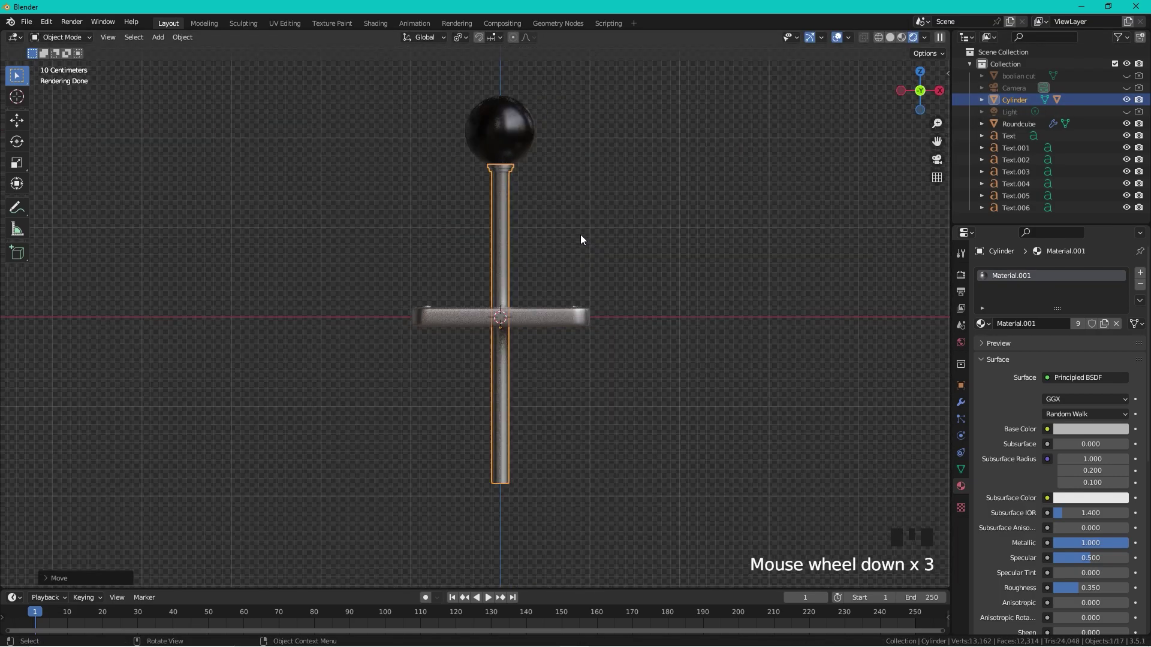
pyautogui.press('r')
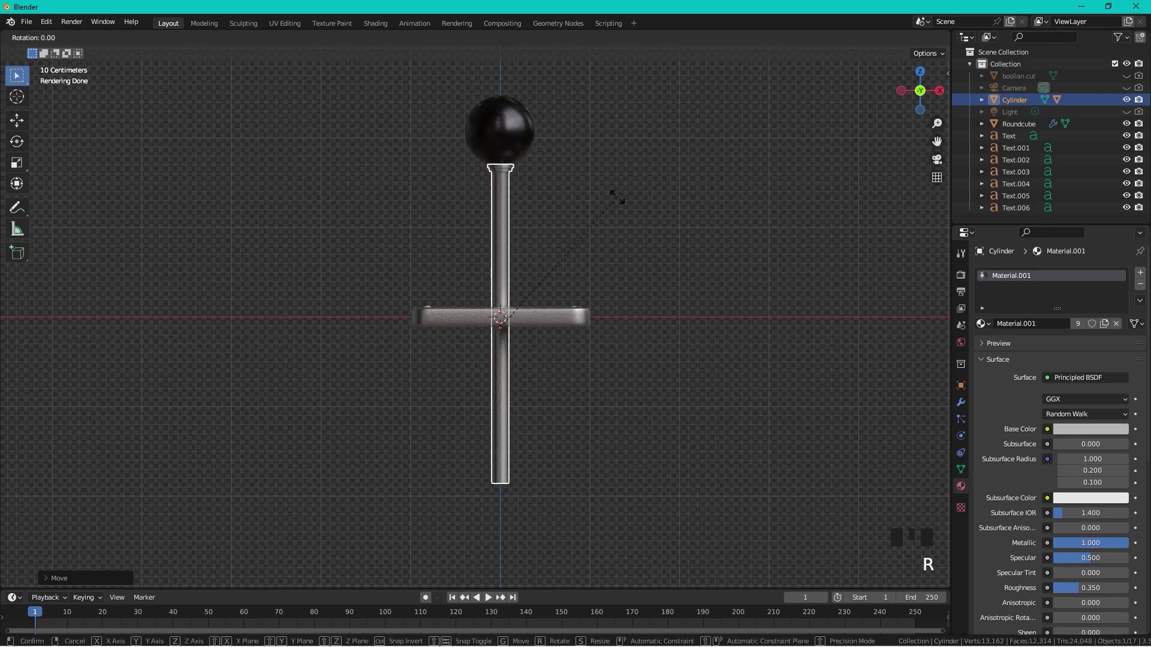
pyautogui.press('x')
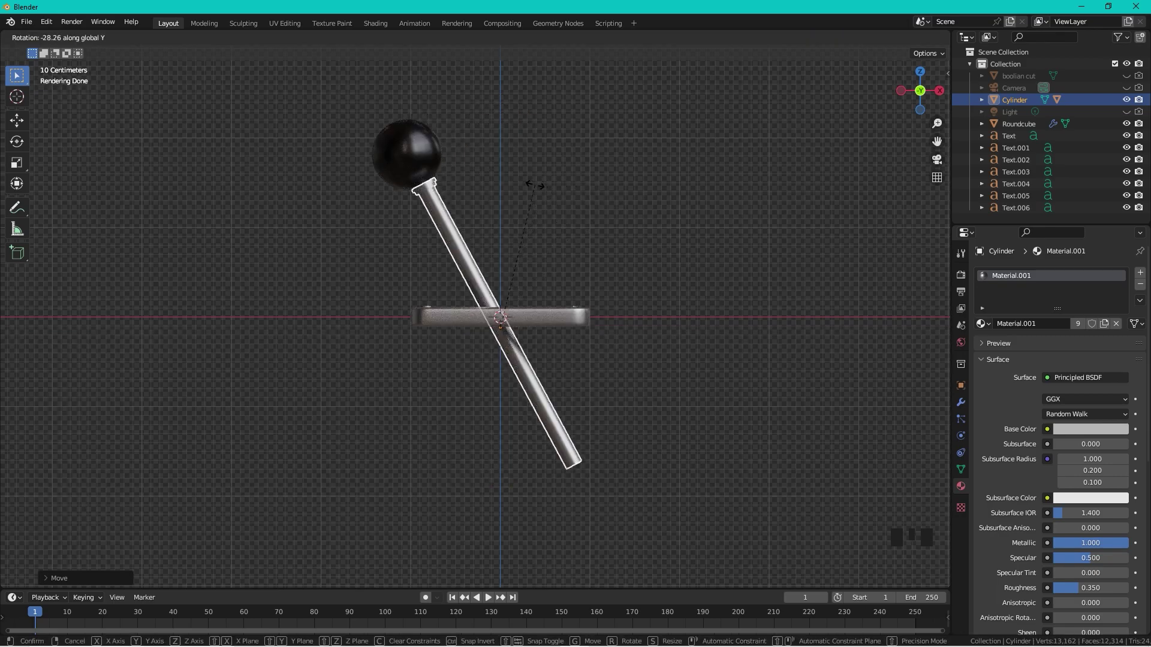
pyautogui.click(550, 184)
# - Shift the tilted stick toward the 1 marking and slightly down so it passes through the first-gear slot
pyautogui.press('g')
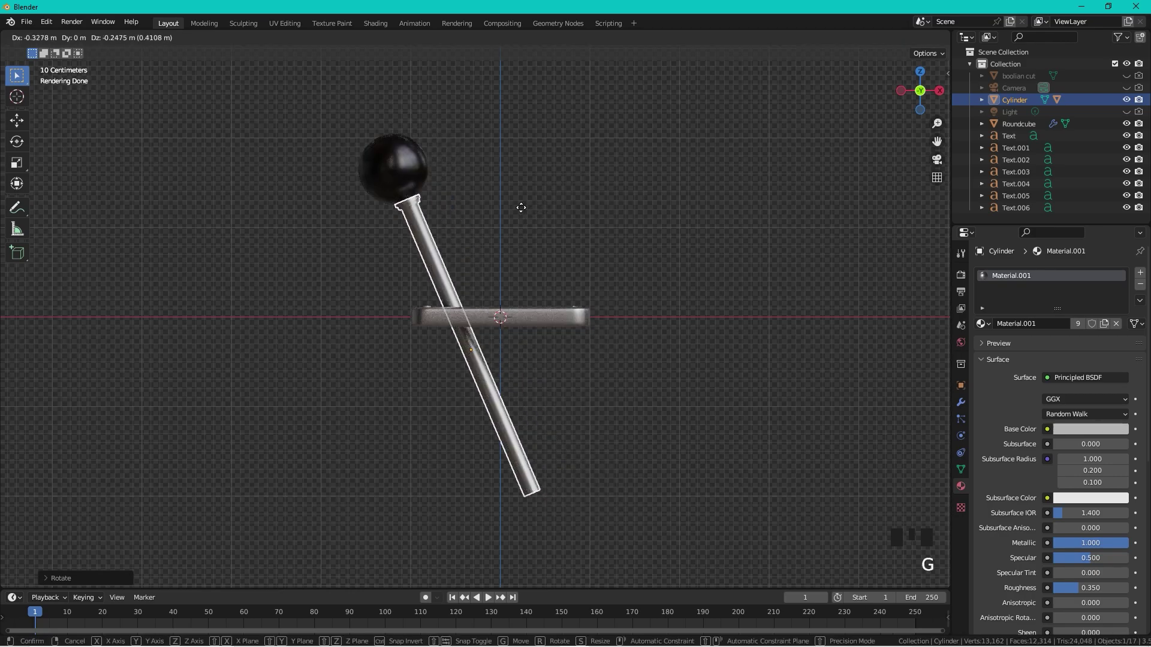
pyautogui.click(531, 207)
pyautogui.scroll(-2, 648, 179)
pyautogui.moveTo(649, 178); pyautogui.dragTo(634, 391, button='middle')
pyautogui.scroll(2, 624, 248)
pyautogui.click(656, 250)
pyautogui.scroll(2, 573, 343)
pyautogui.click(477, 362)
pyautogui.press('g')
pyautogui.press('x')
pyautogui.press('Escape')
pyautogui.click(594, 335)
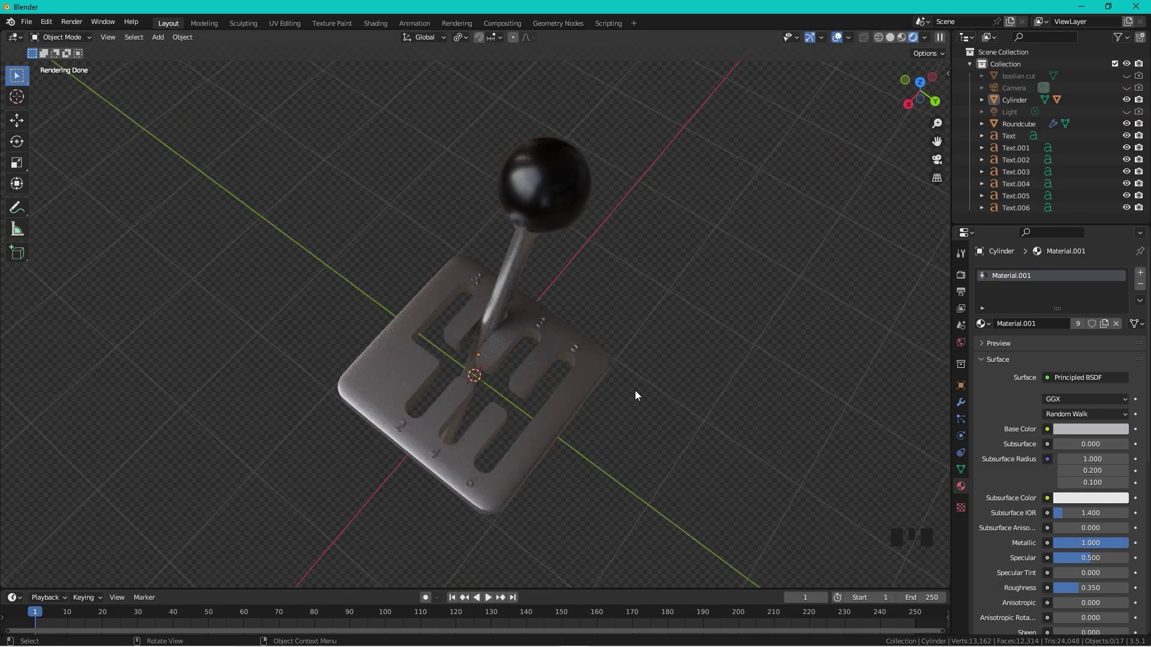